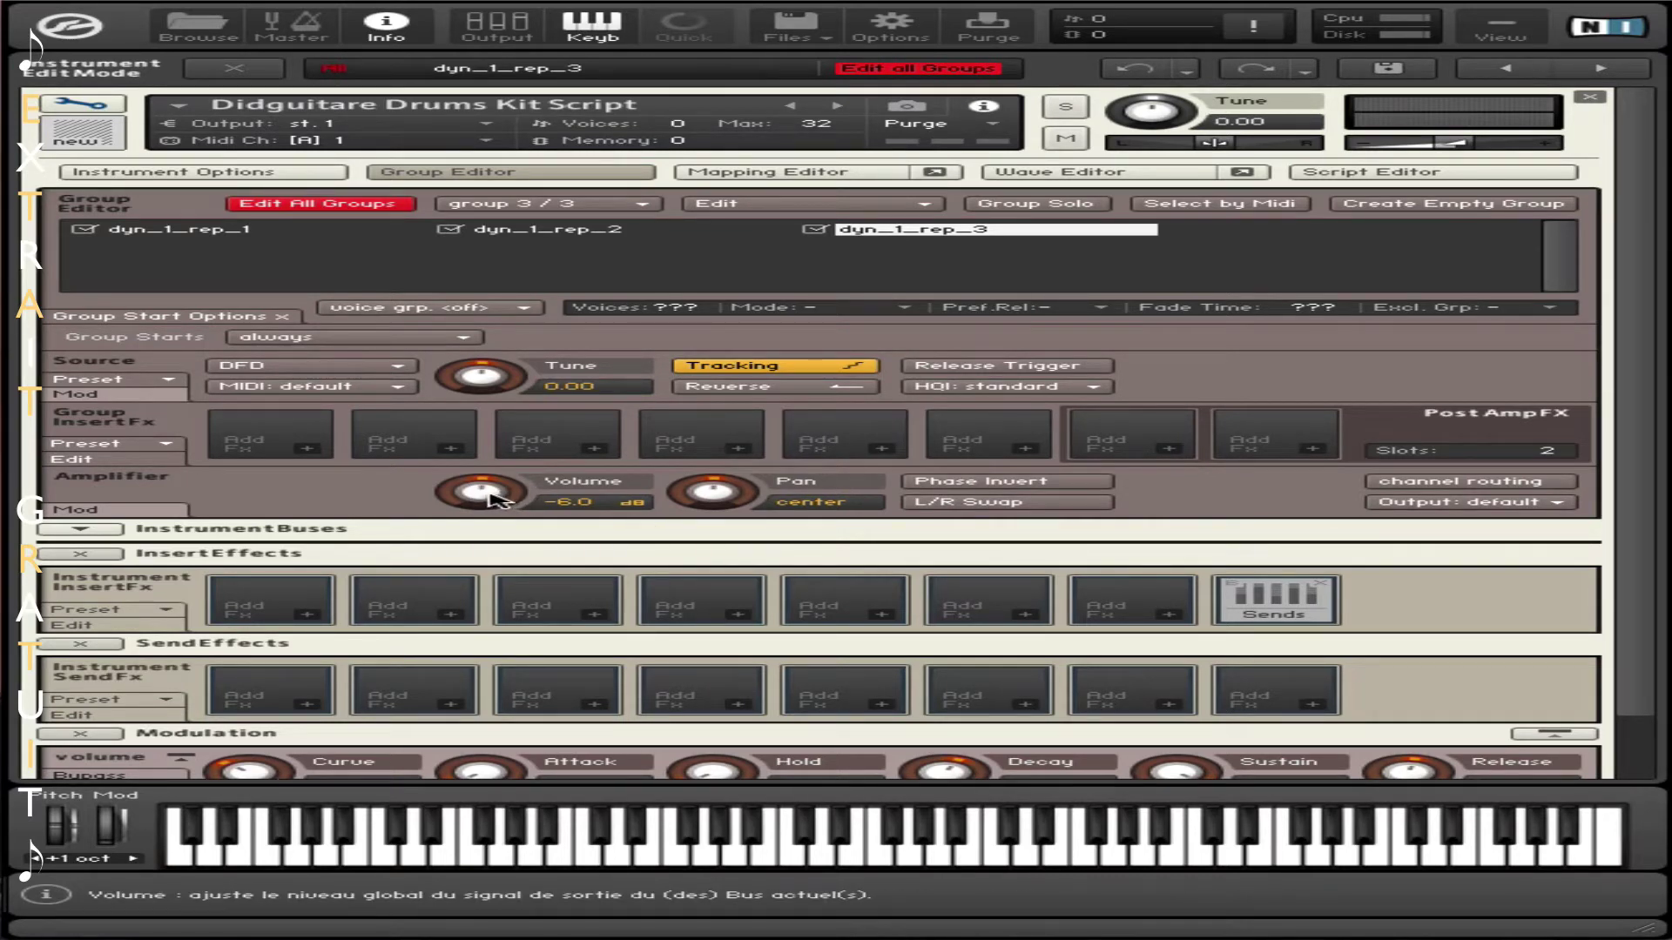
Raise the amplifier volume to 12.0 dB with all groups being edited, check the other groups, and reset the volume to -6.0 dB
drag(482, 496, 474, 369)
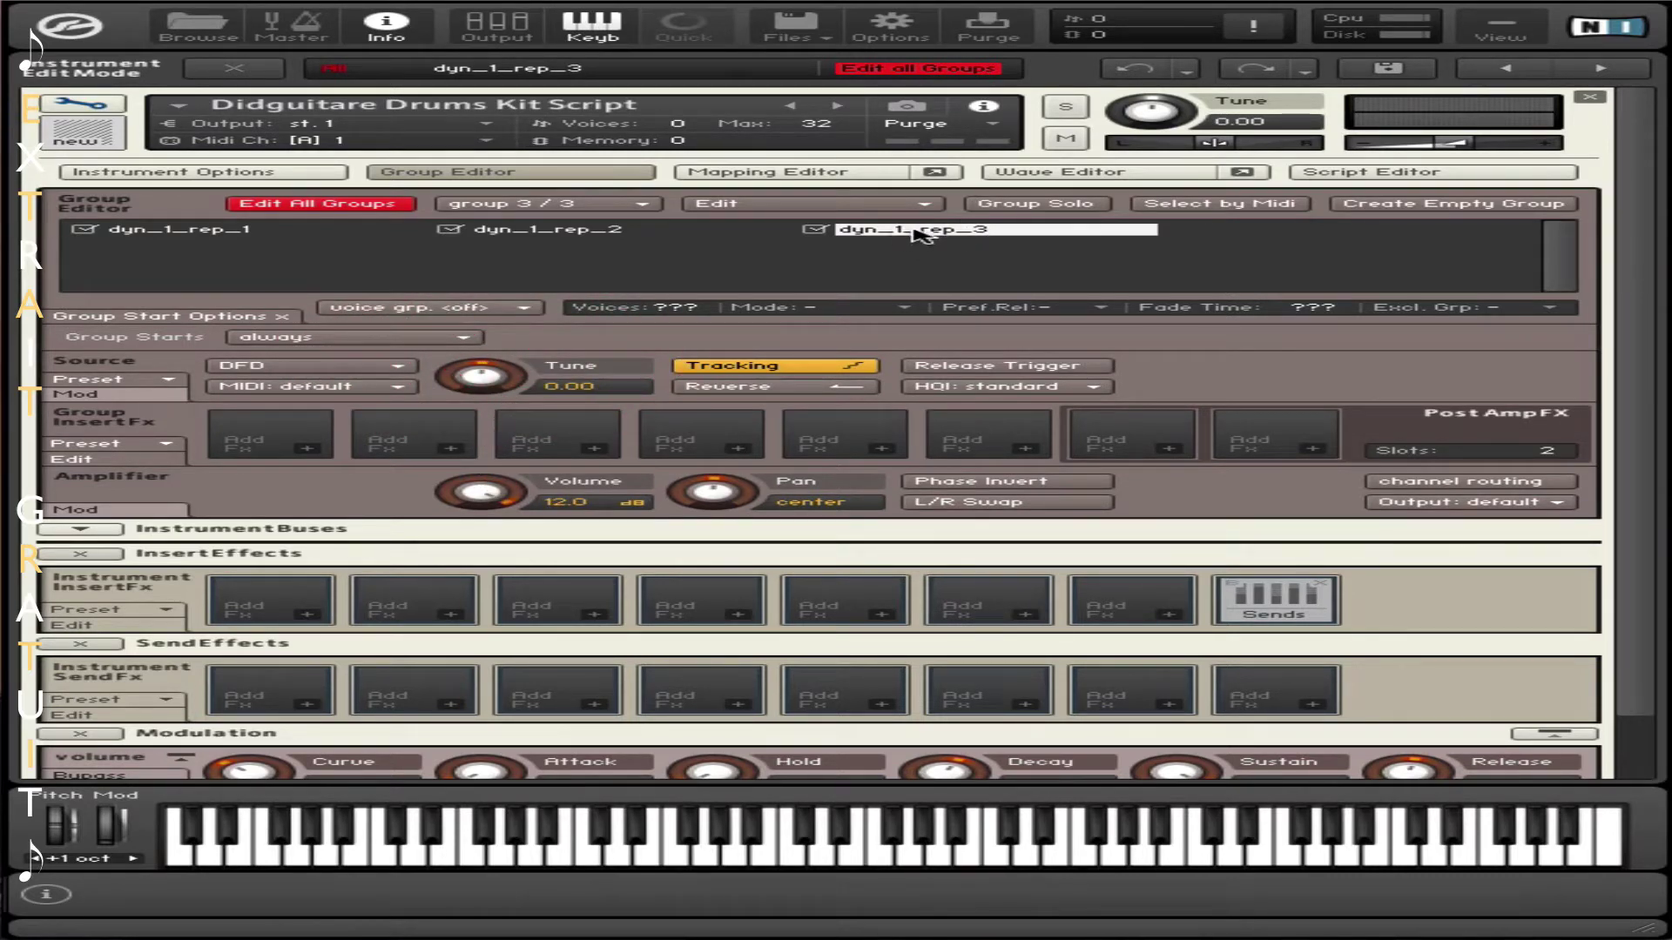
click(557, 234)
click(228, 234)
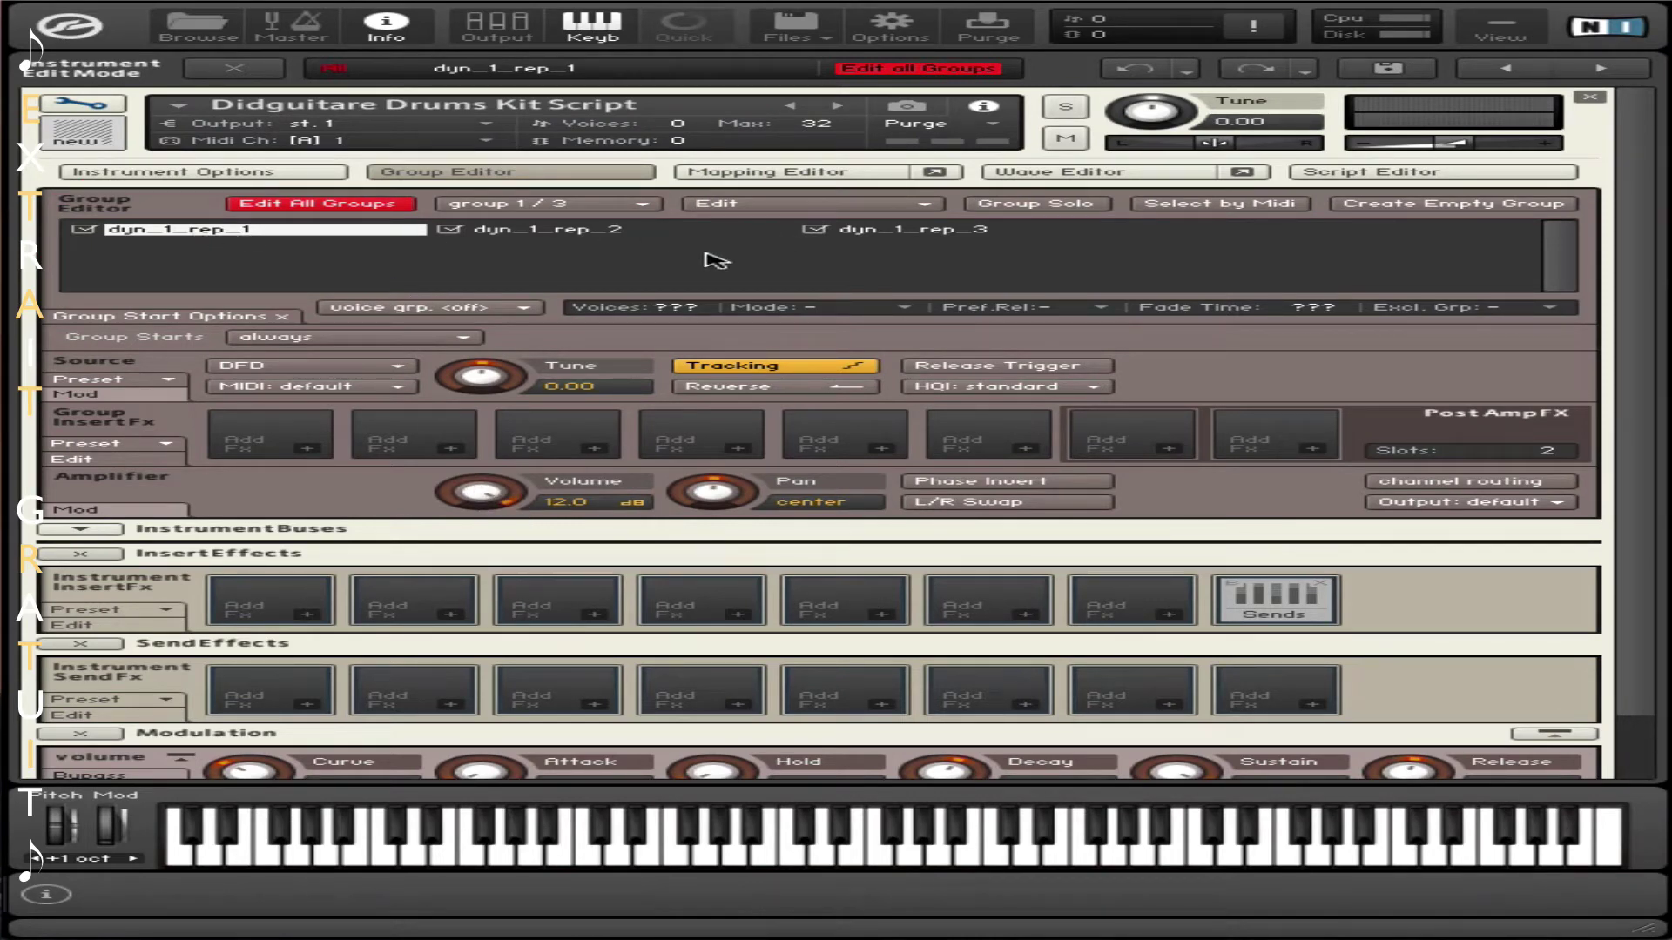
ctrl+click(477, 490)
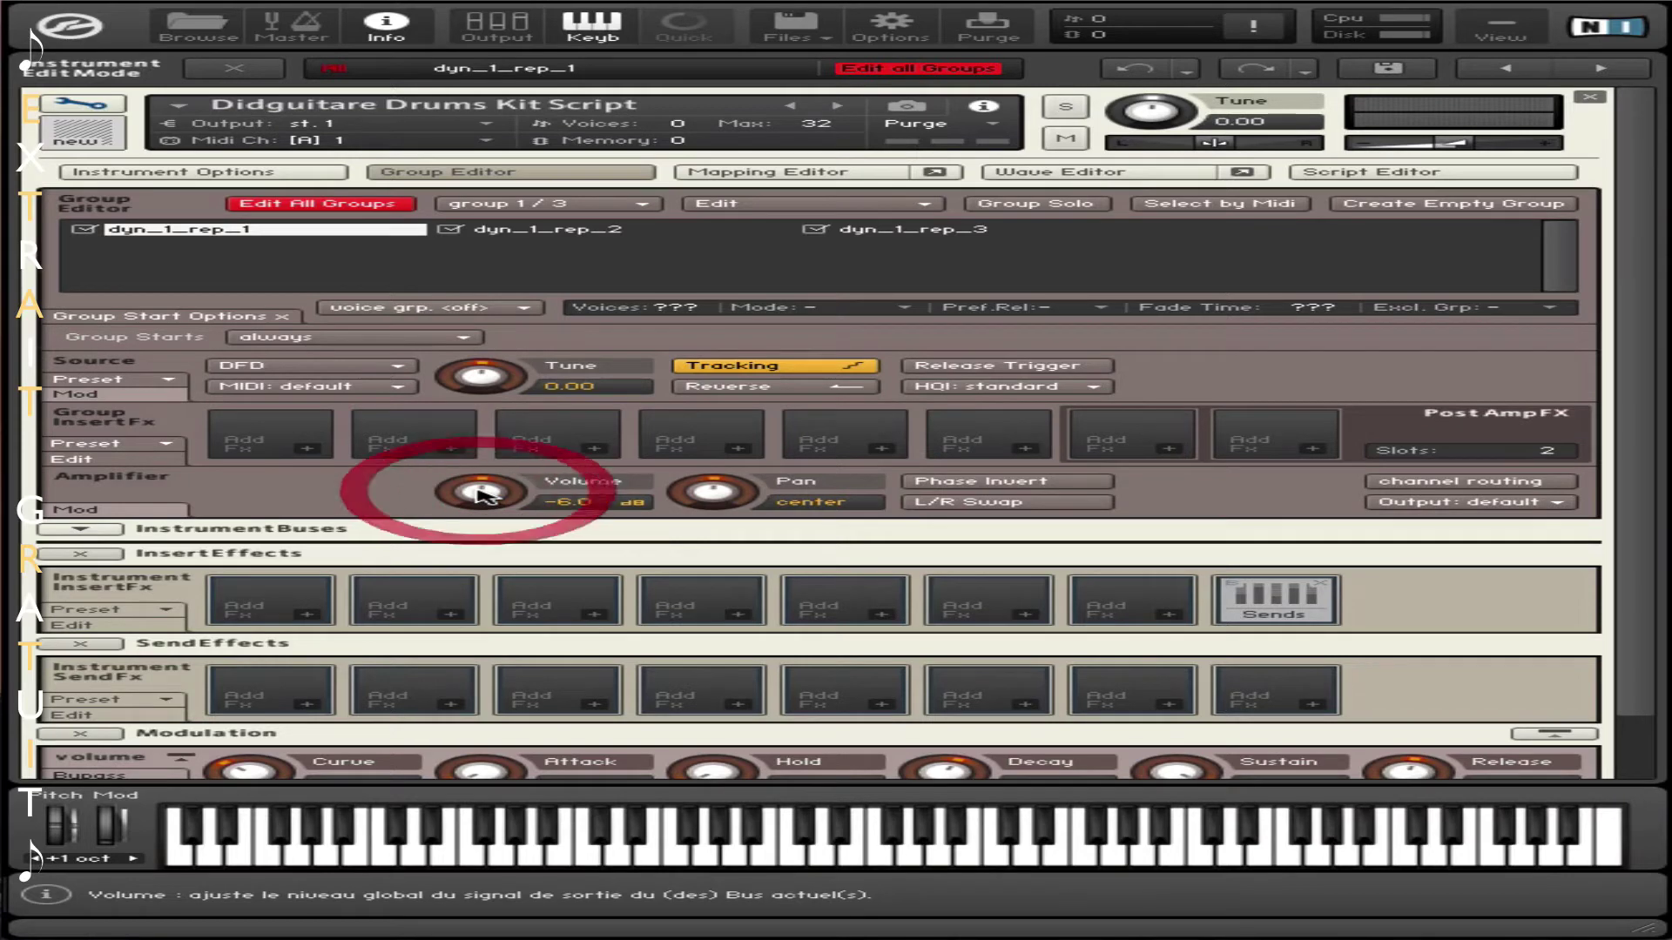
Exclude dyn_1_rep_2 and dyn_1_rep_3 from editing and set the amplifier volume of dyn_1_rep_1 alone to 12.0 dB, checking the excluded groups
click(456, 231)
click(814, 229)
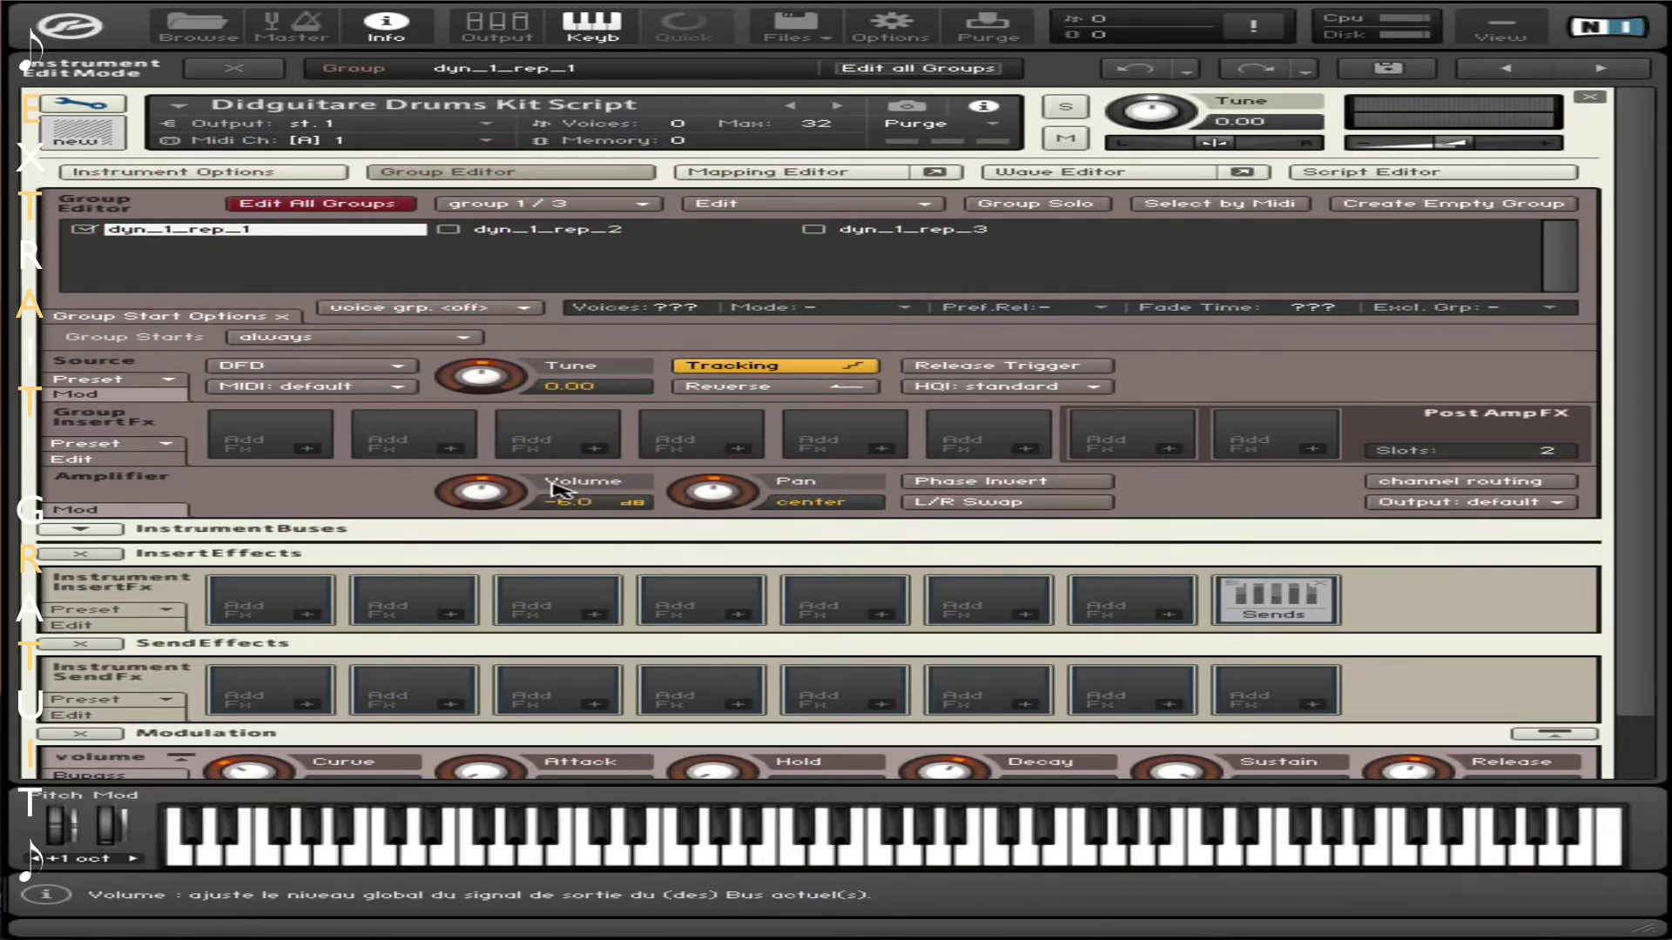
drag(480, 490, 493, 328)
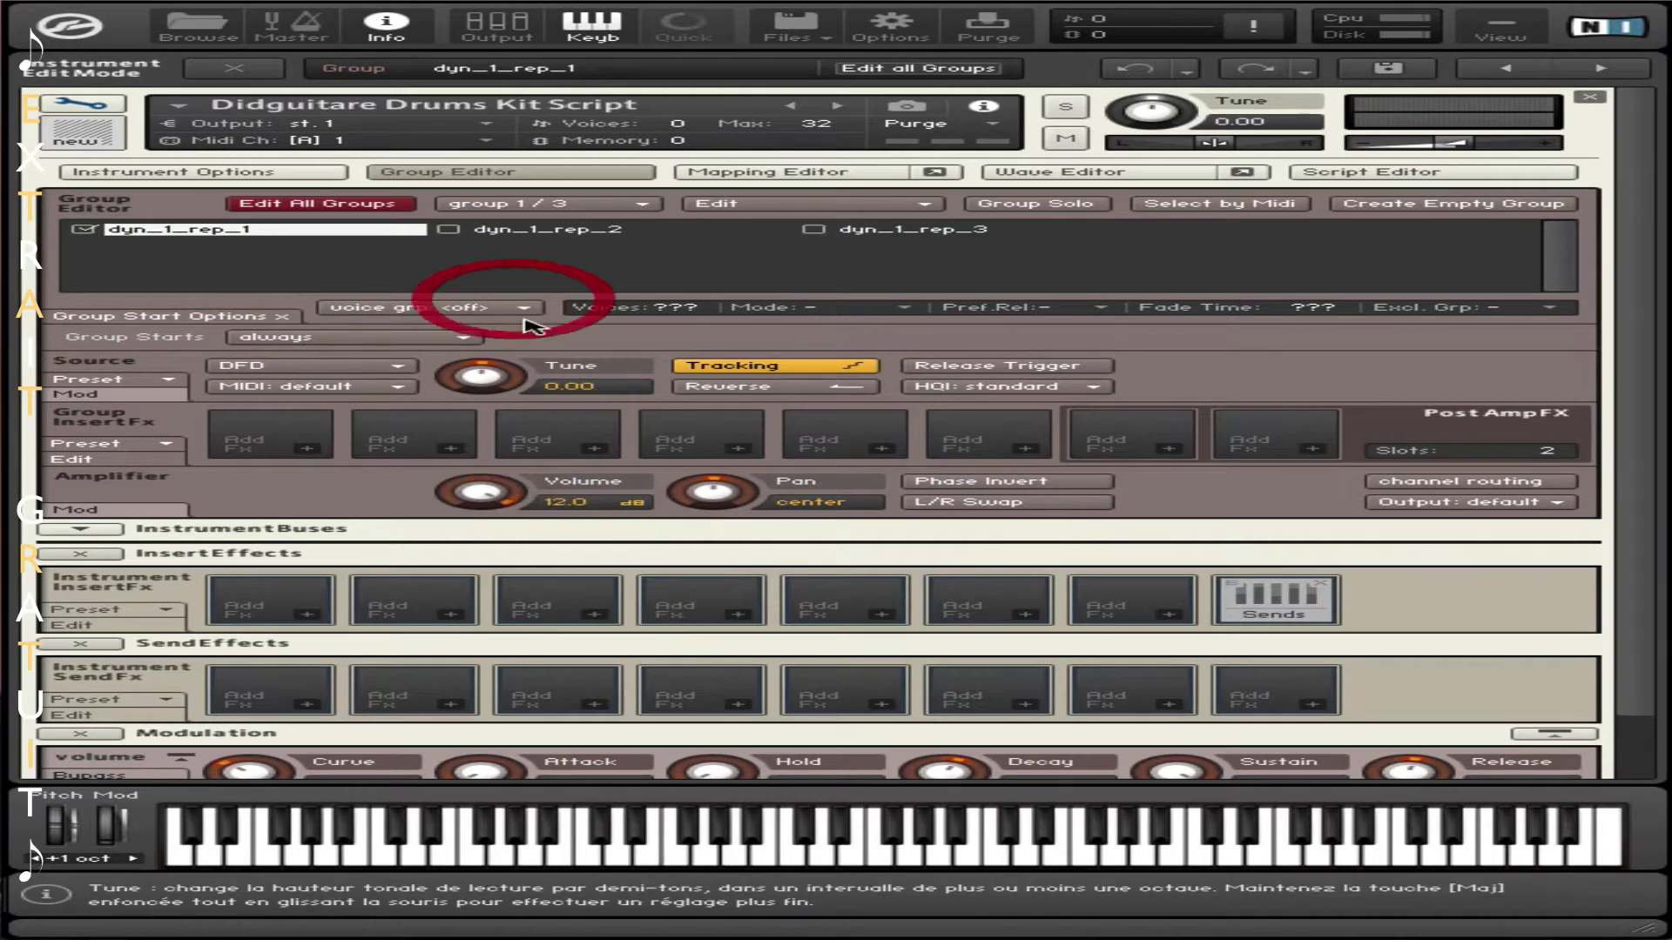
click(526, 229)
click(906, 231)
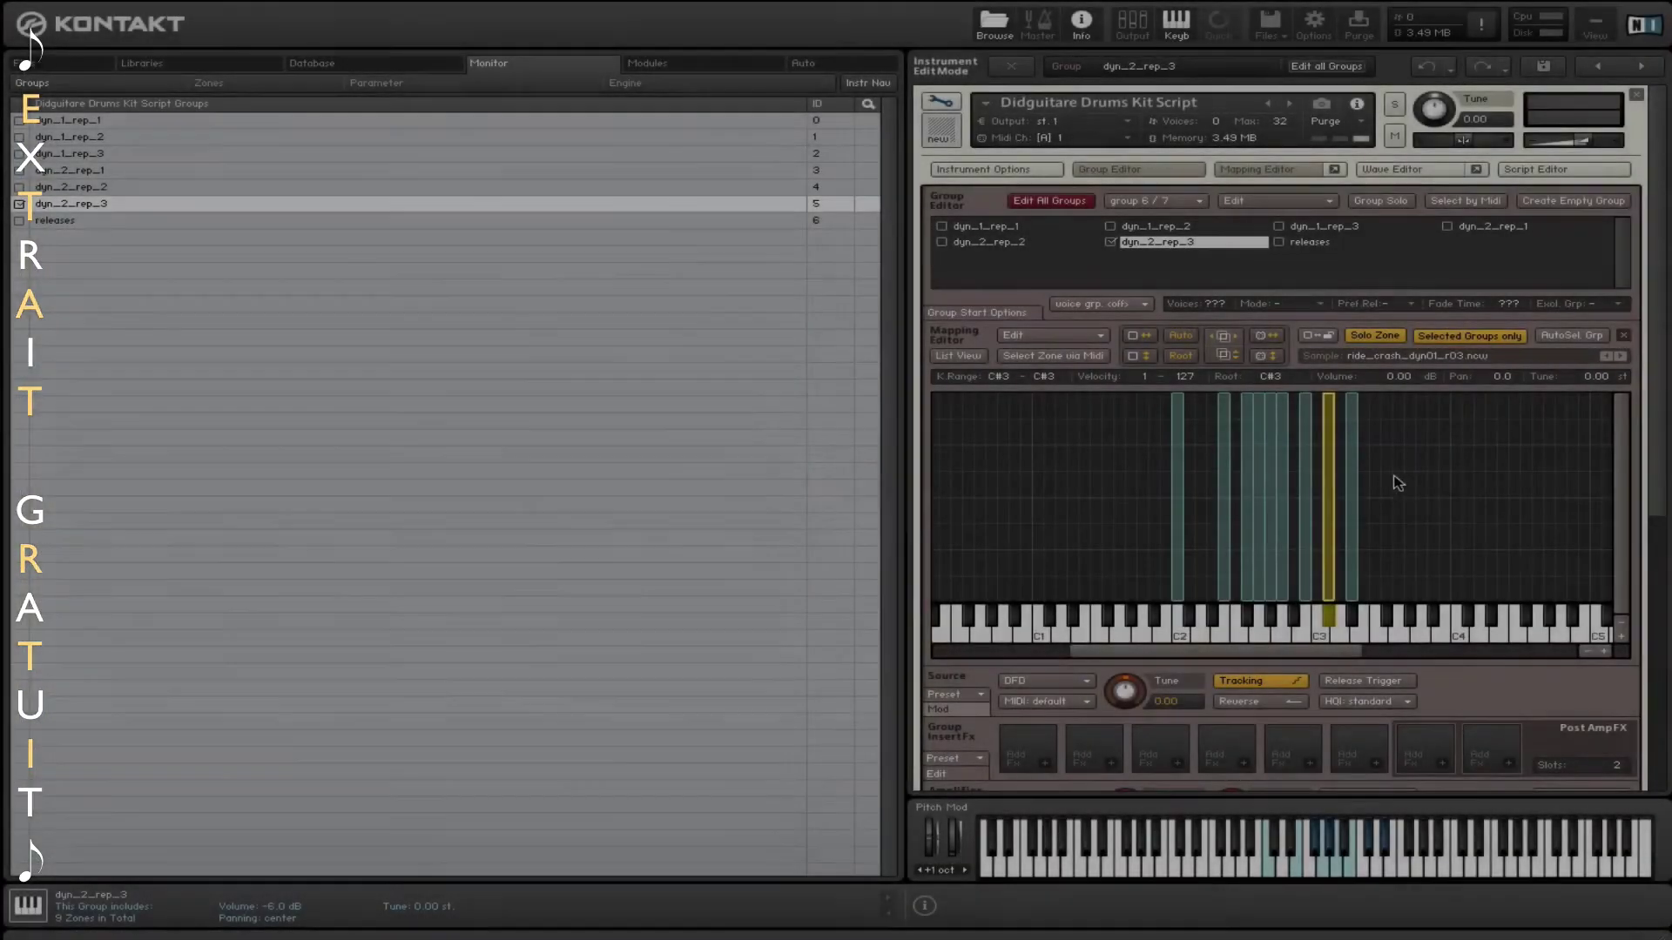
Turn off Solo Zone and copy all the zones of group dyn_2_rep_1 in the Mapping Editor
click(1390, 340)
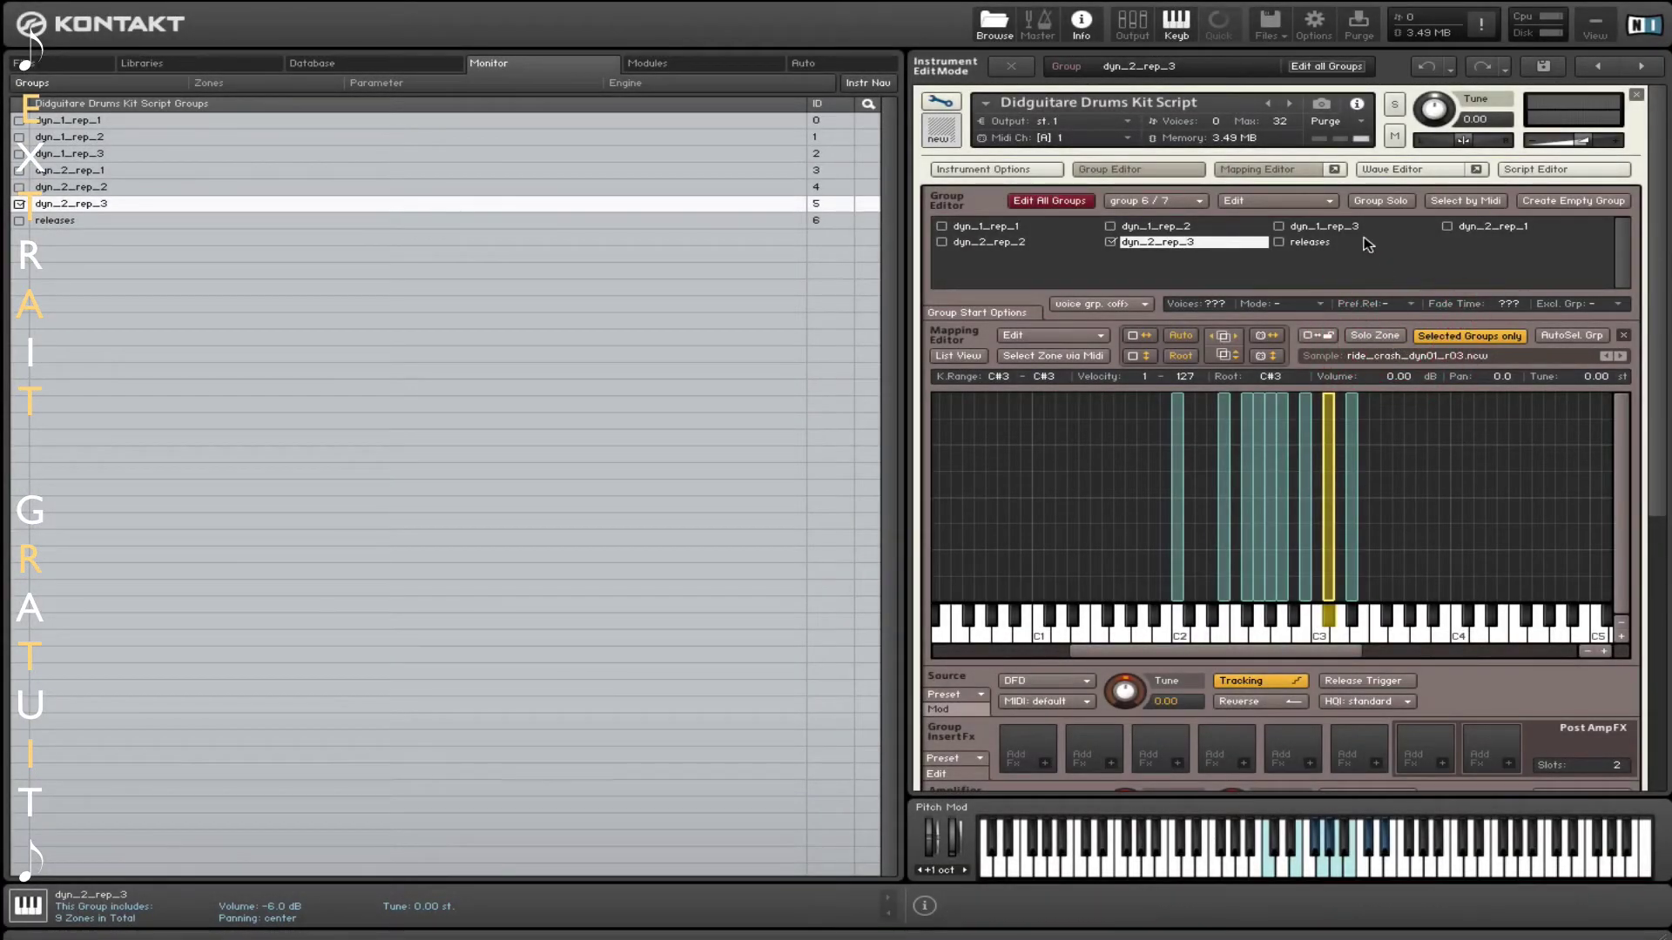
click(1319, 245)
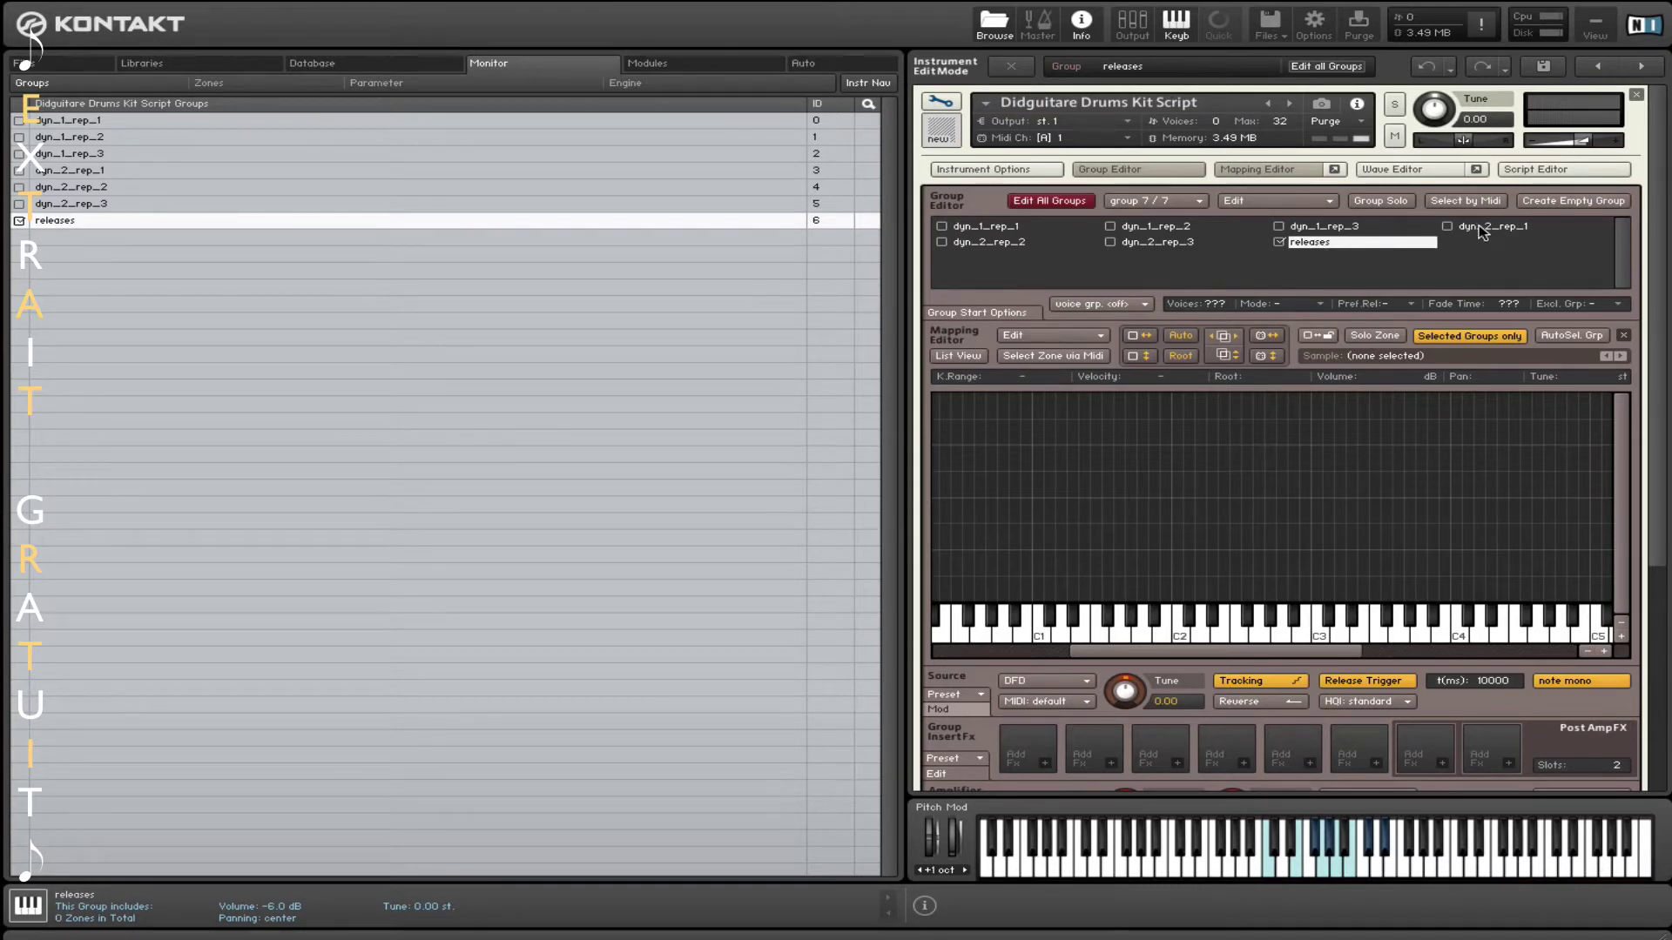
click(1483, 228)
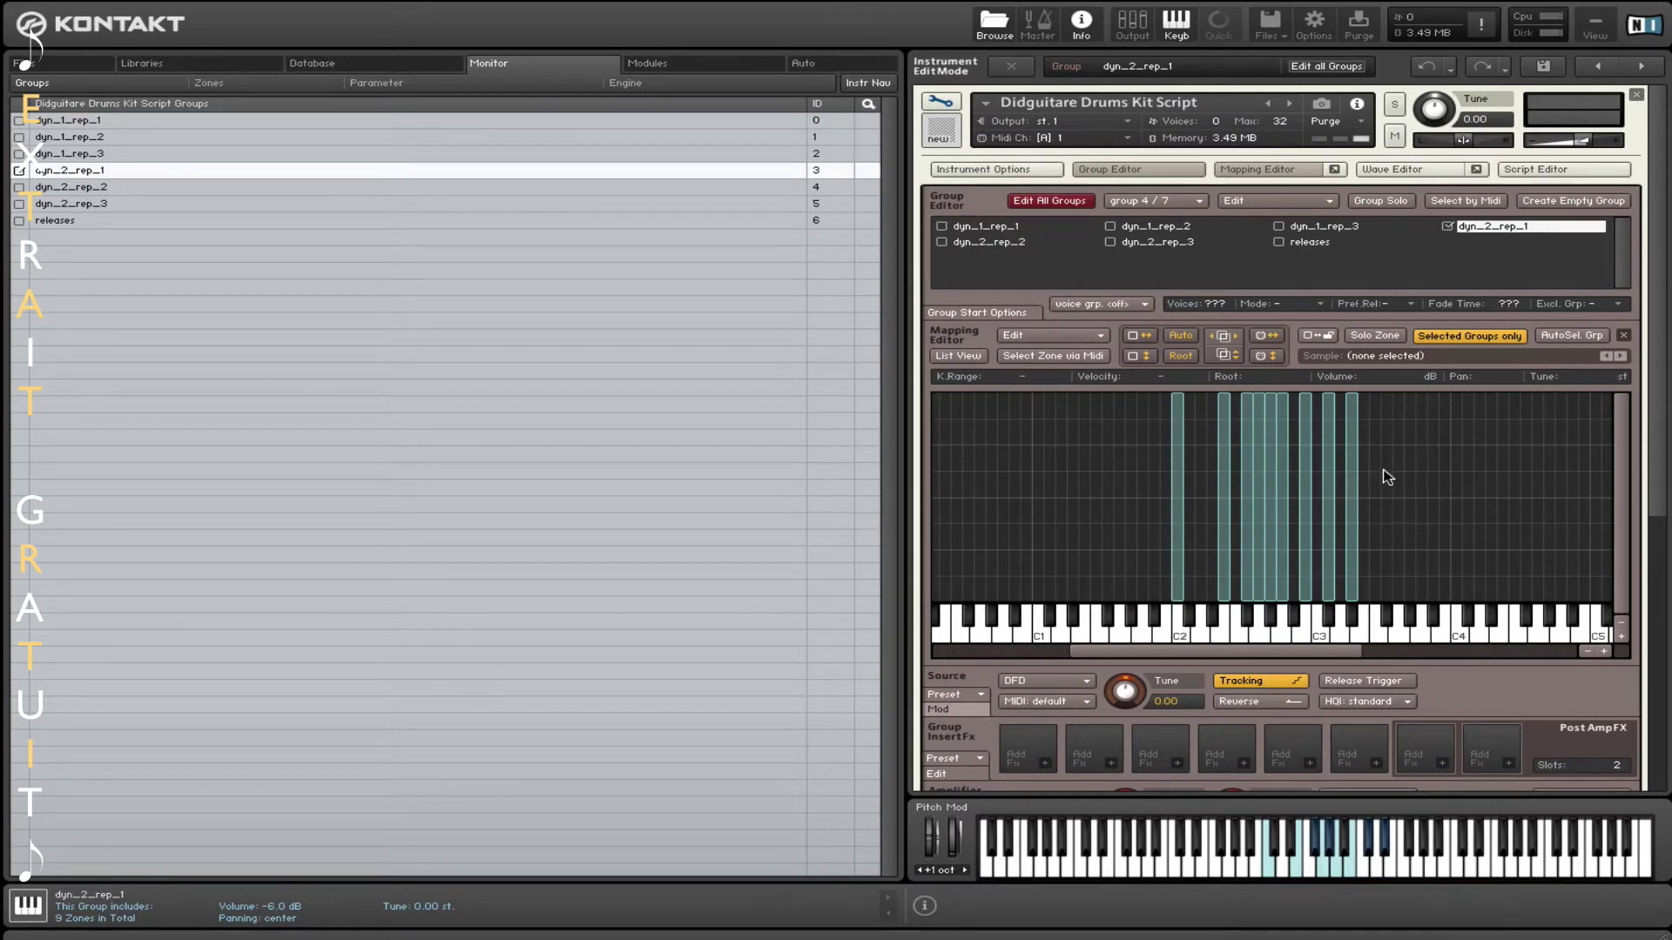
drag(1388, 477, 1146, 478)
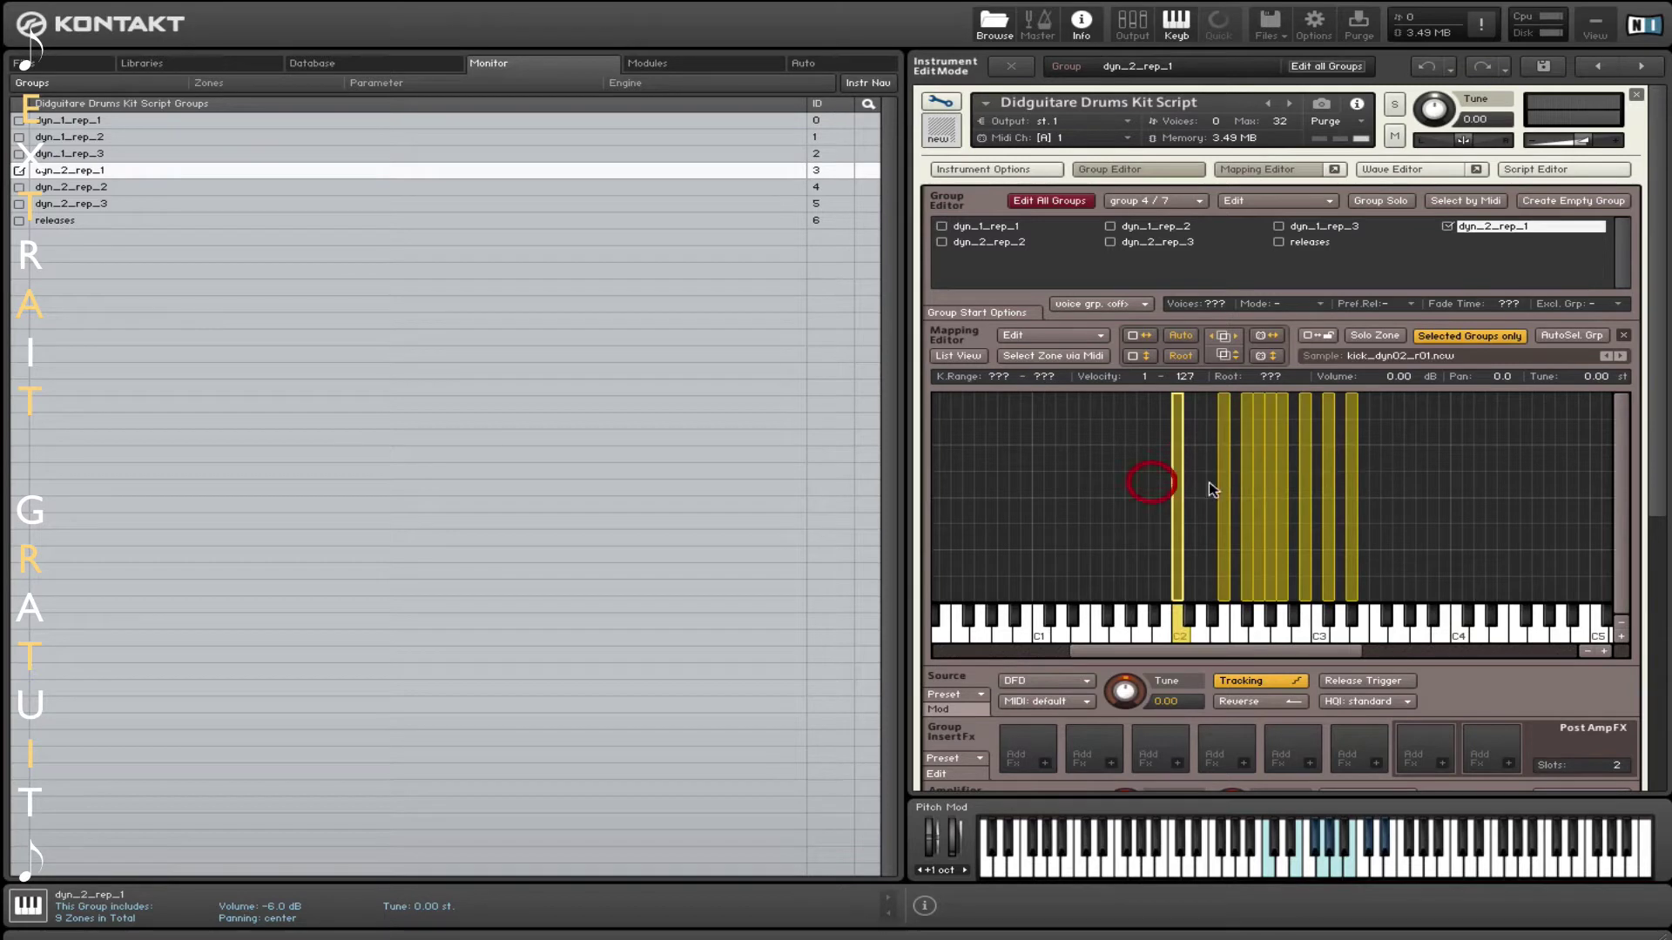
right_click(1290, 461)
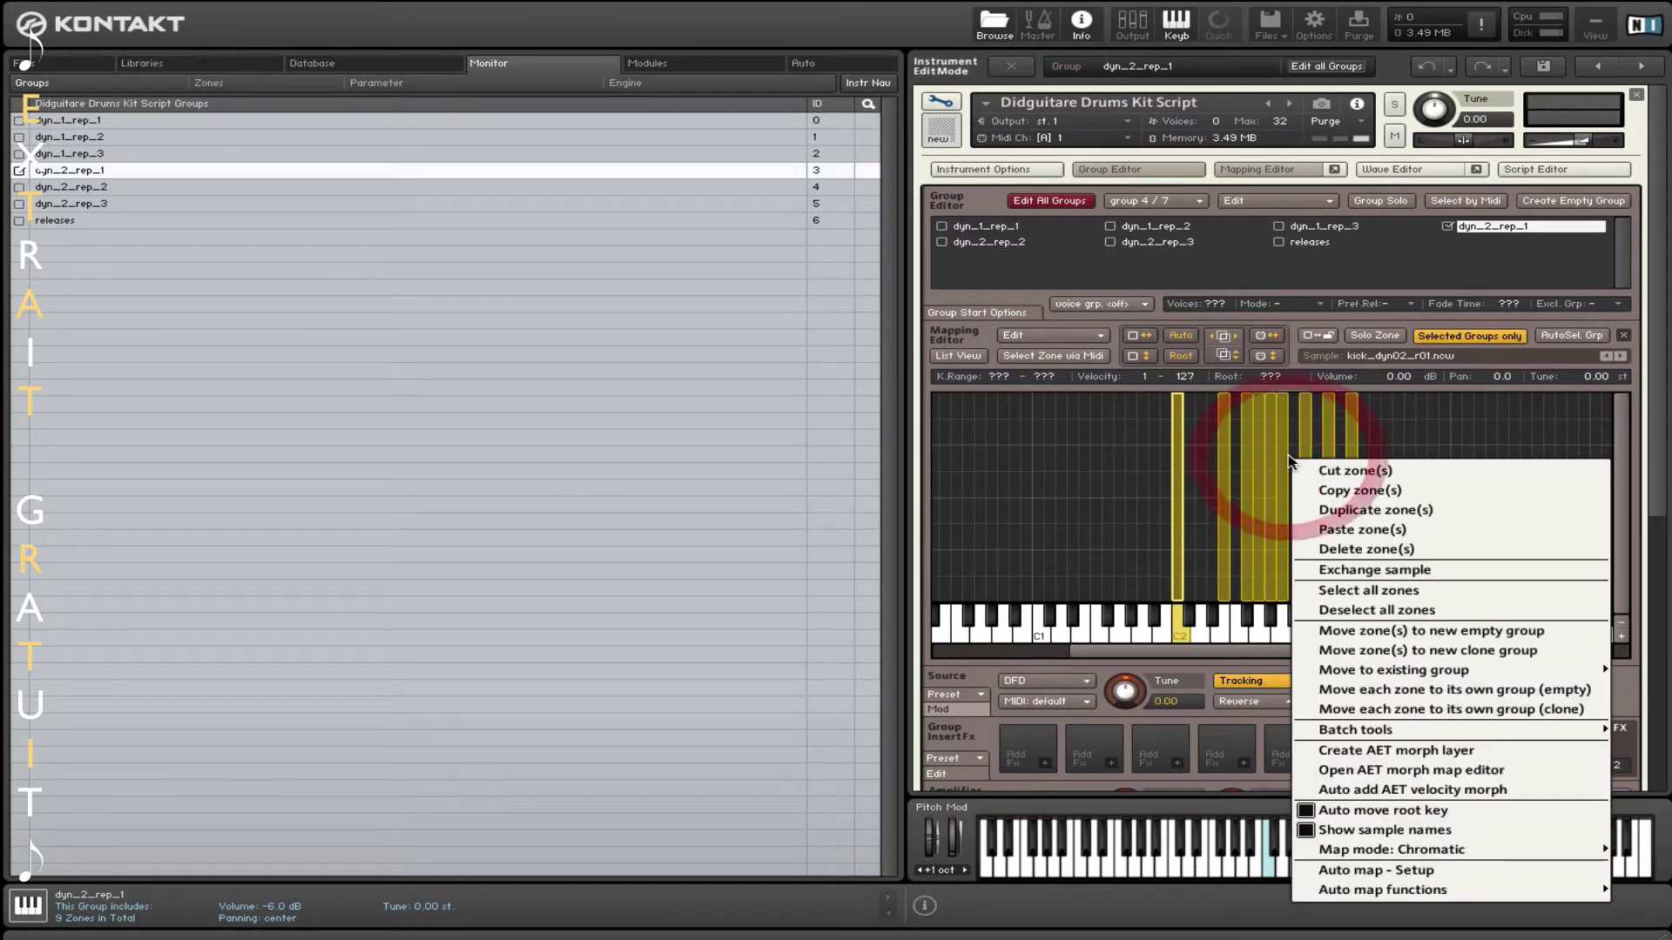
click(1350, 493)
Paste the copied zones into the releases group
click(1311, 245)
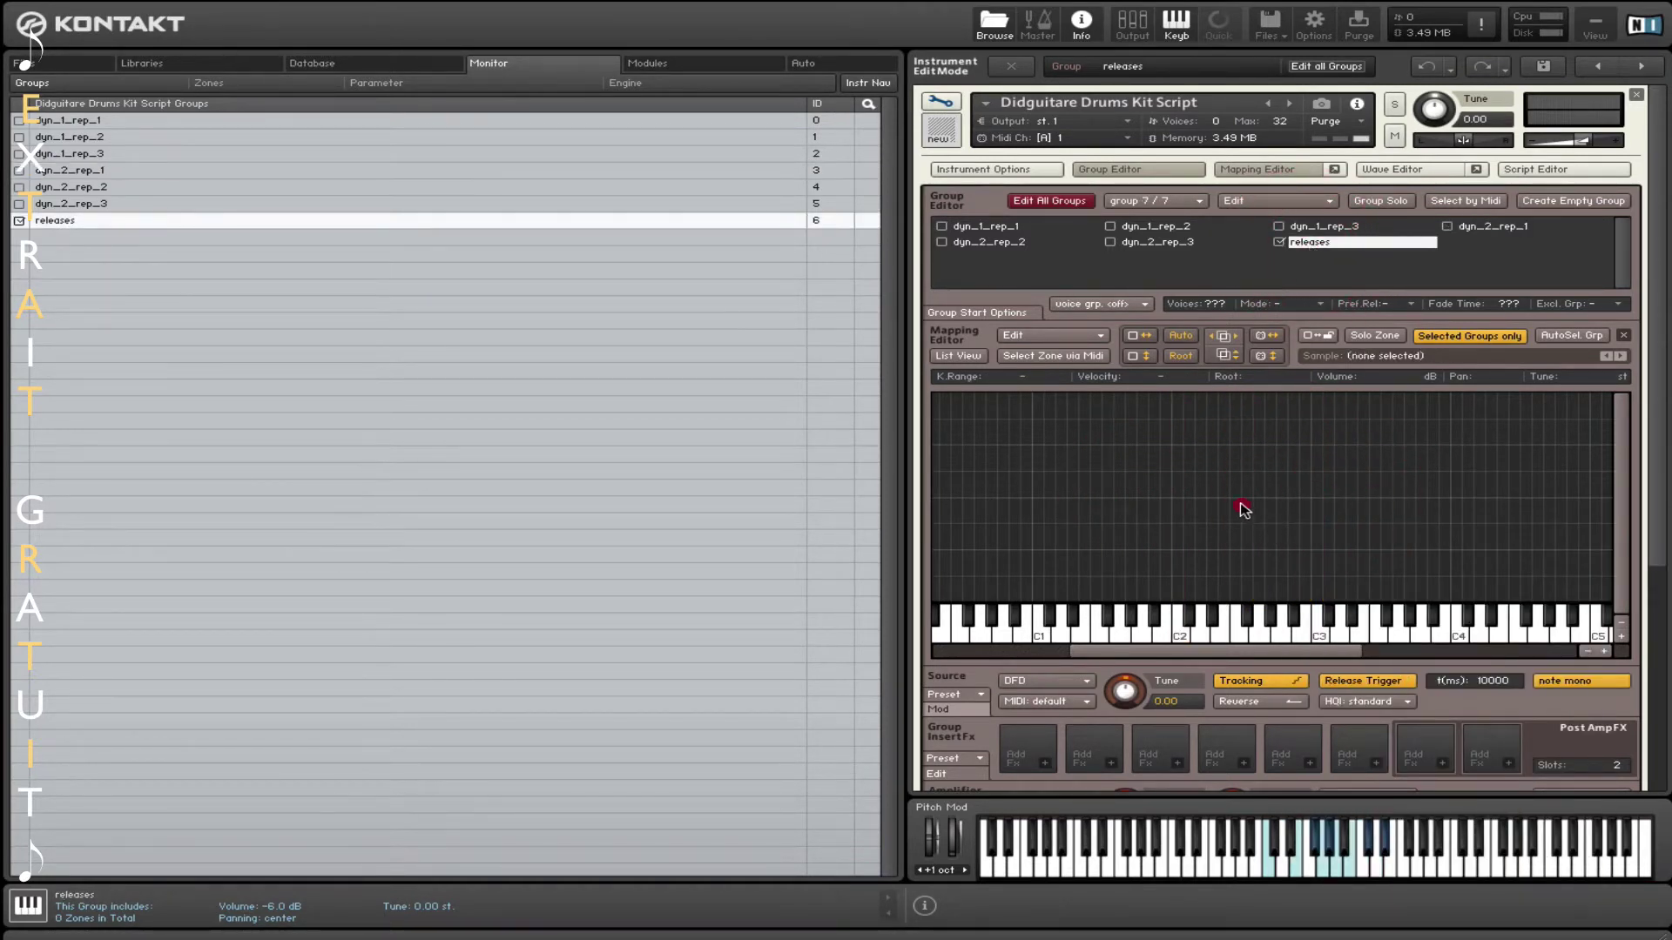
right_click(1244, 510)
click(1325, 575)
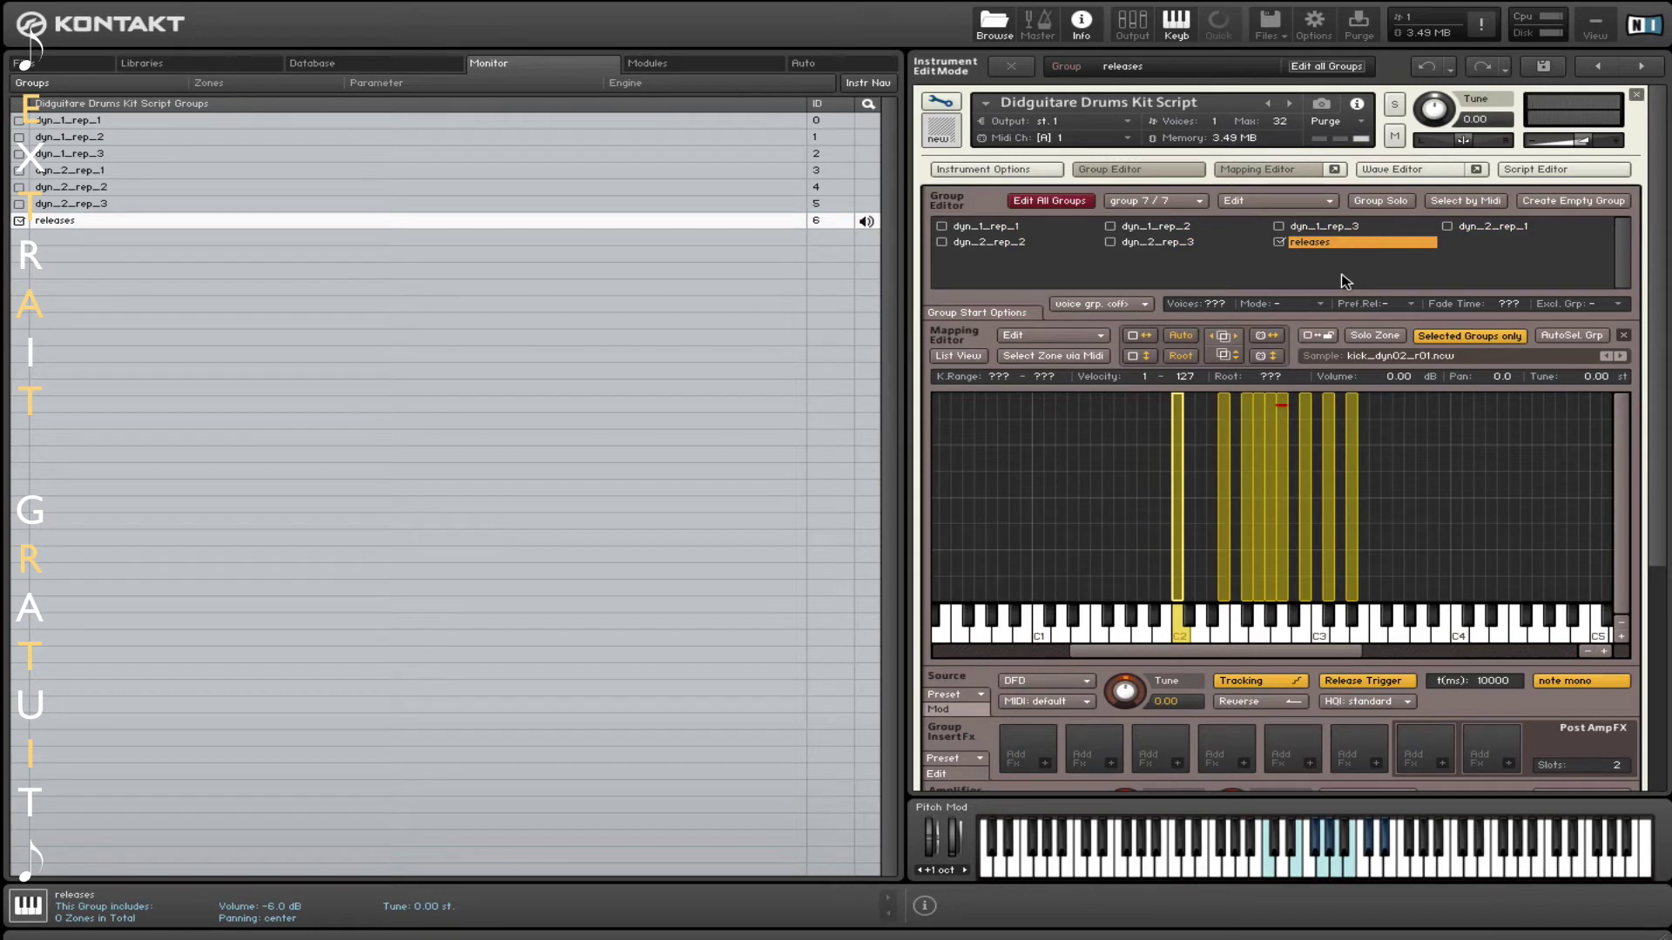
Enable Group Solo, switch to dyn_2_rep_1 and return to the releases group with its zones deselected
click(1380, 201)
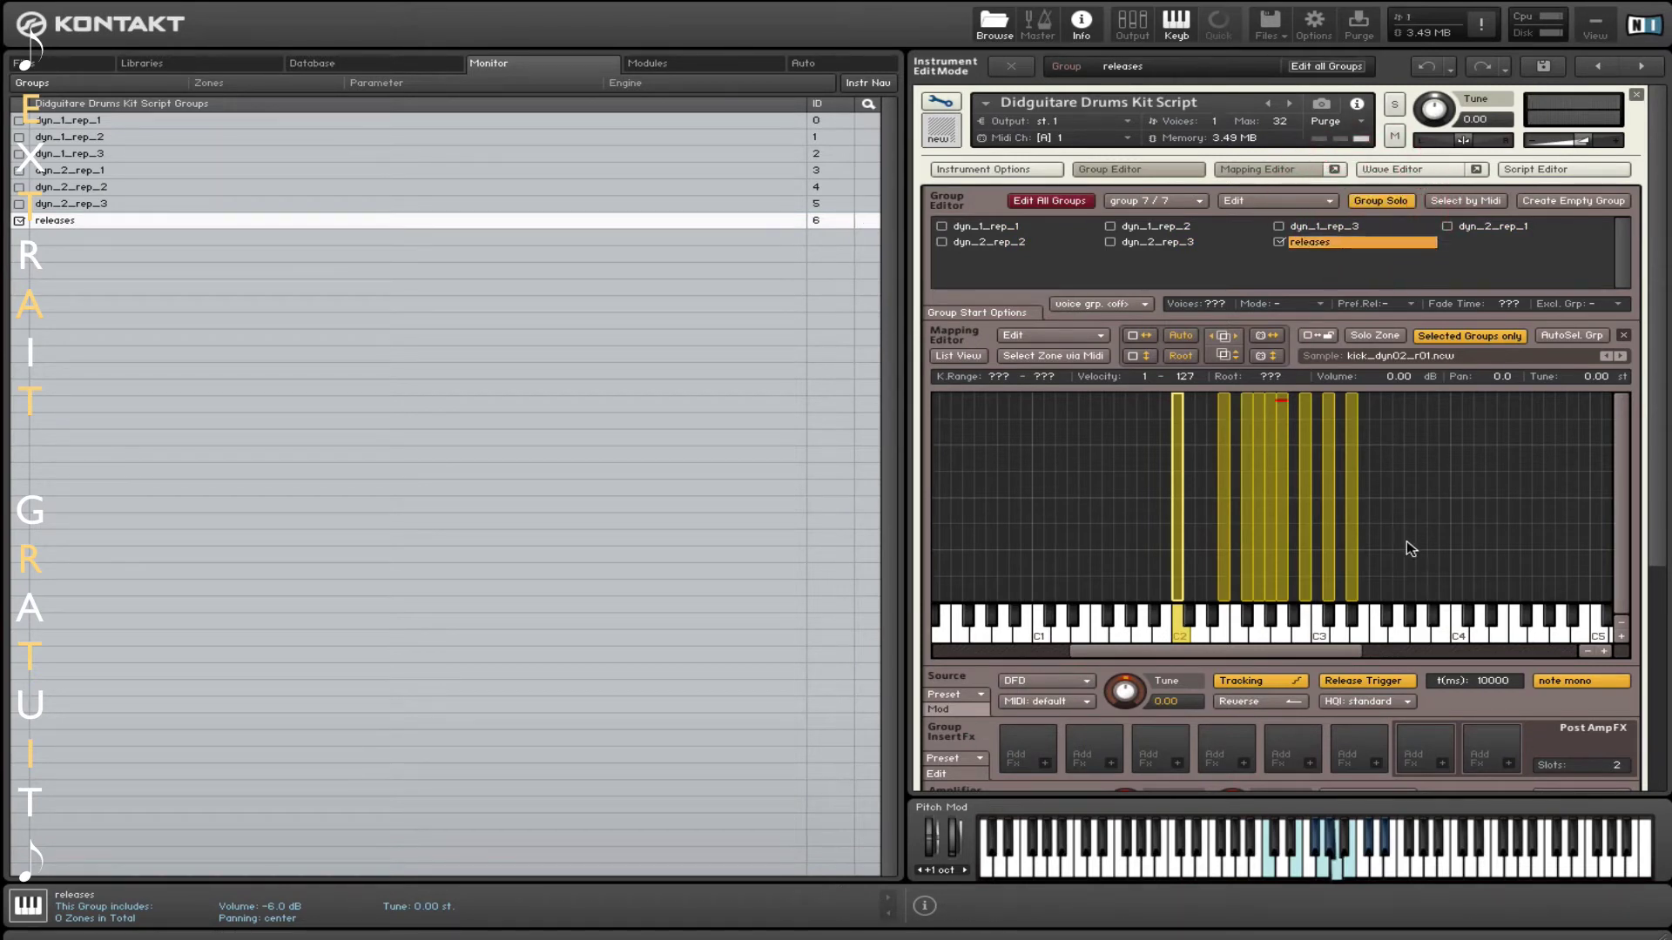
click(1490, 229)
click(1328, 244)
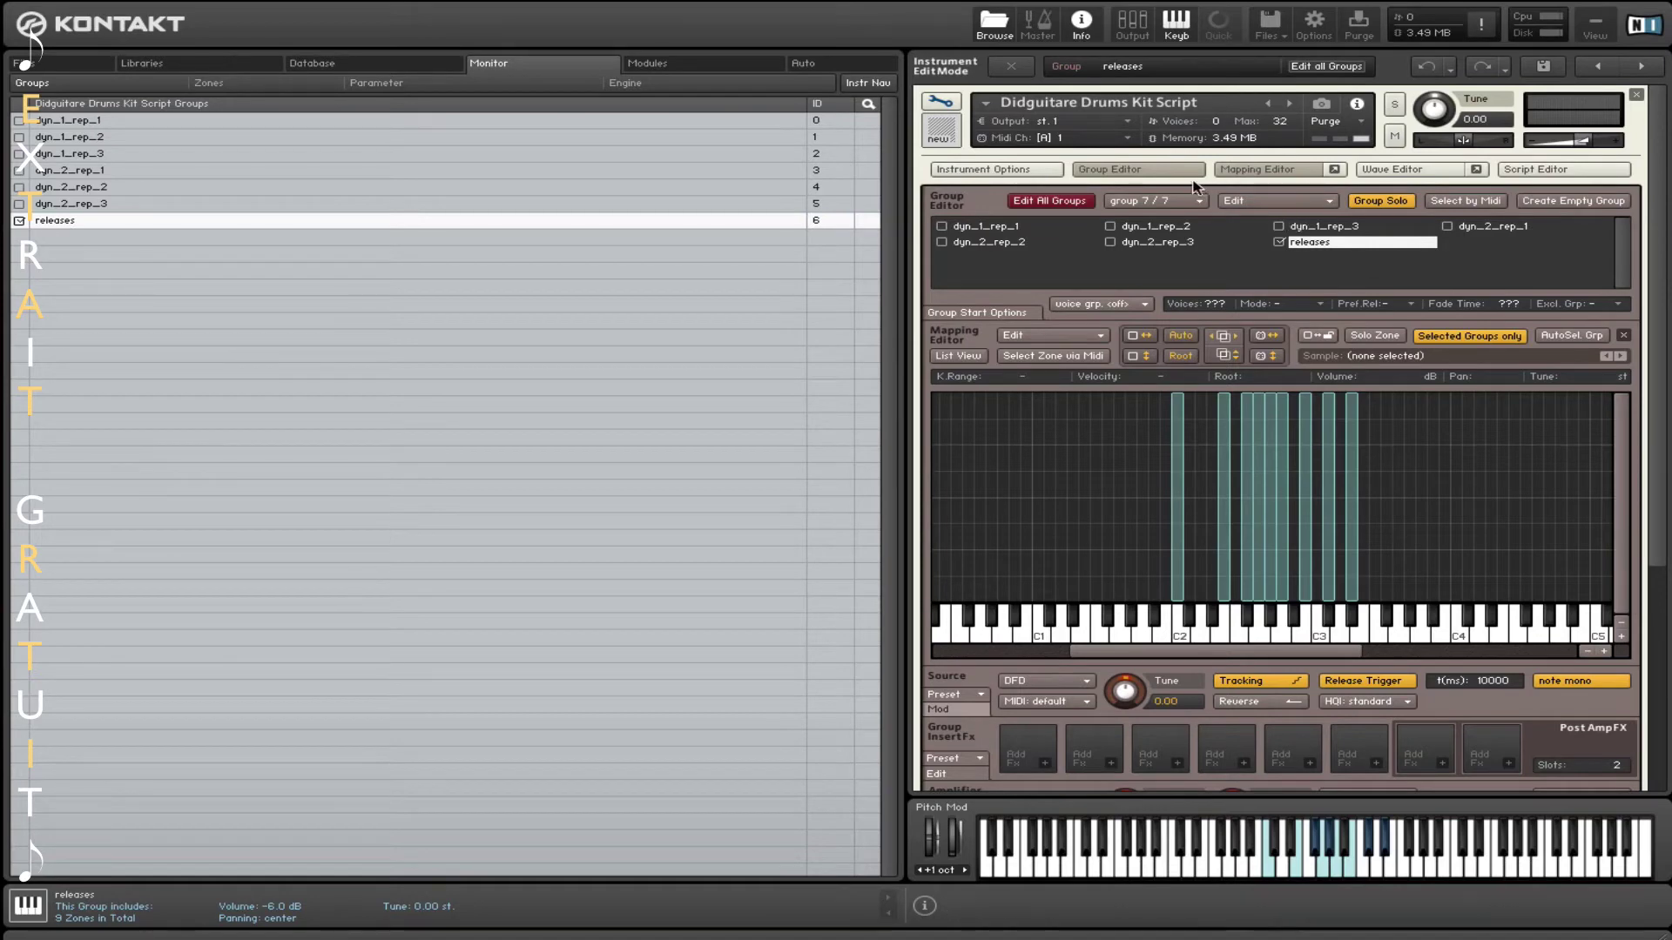
Hide the Group Editor and display the Mapping Editor together with the Wave Editor for the releases group
click(1143, 172)
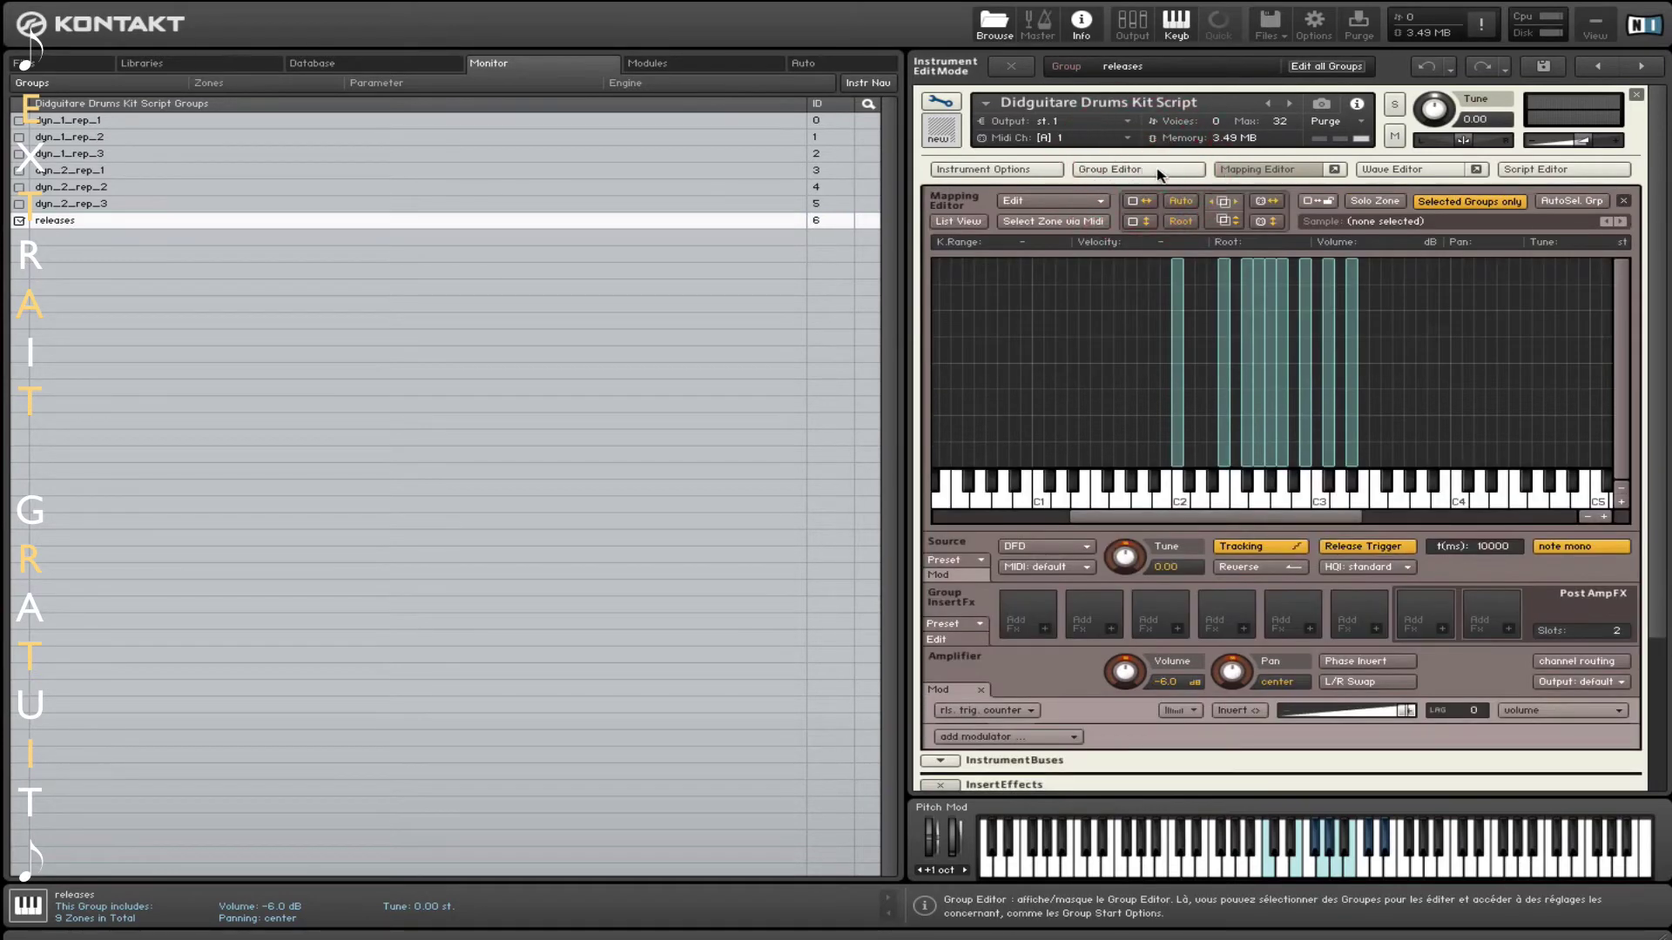
click(1232, 171)
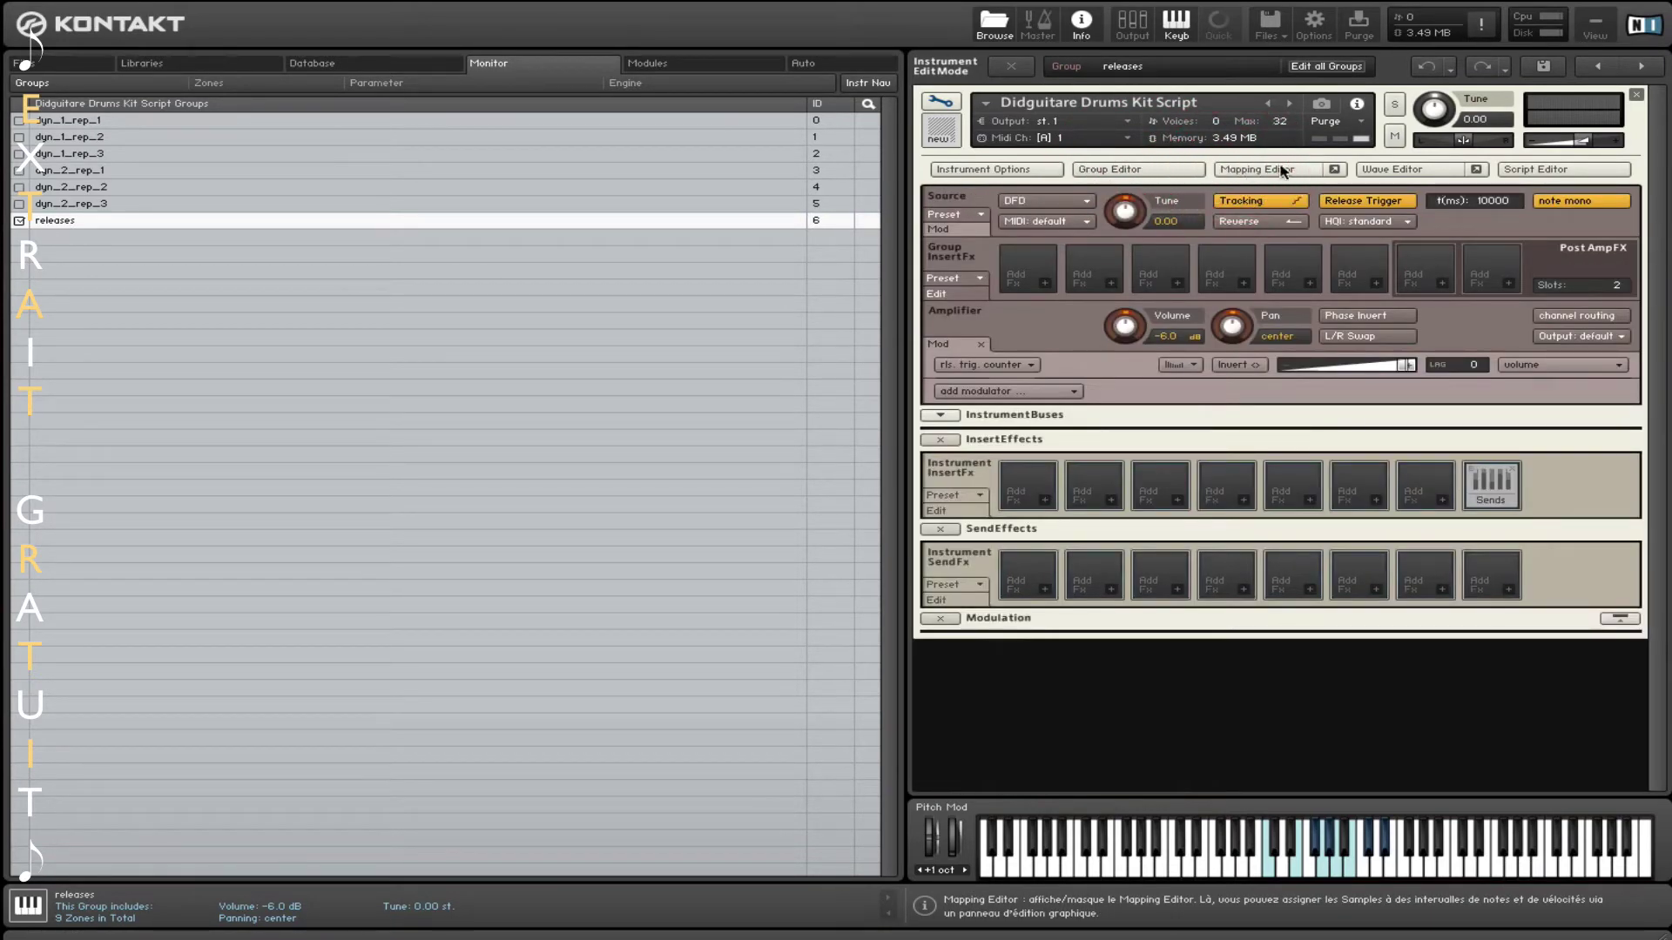
click(1372, 172)
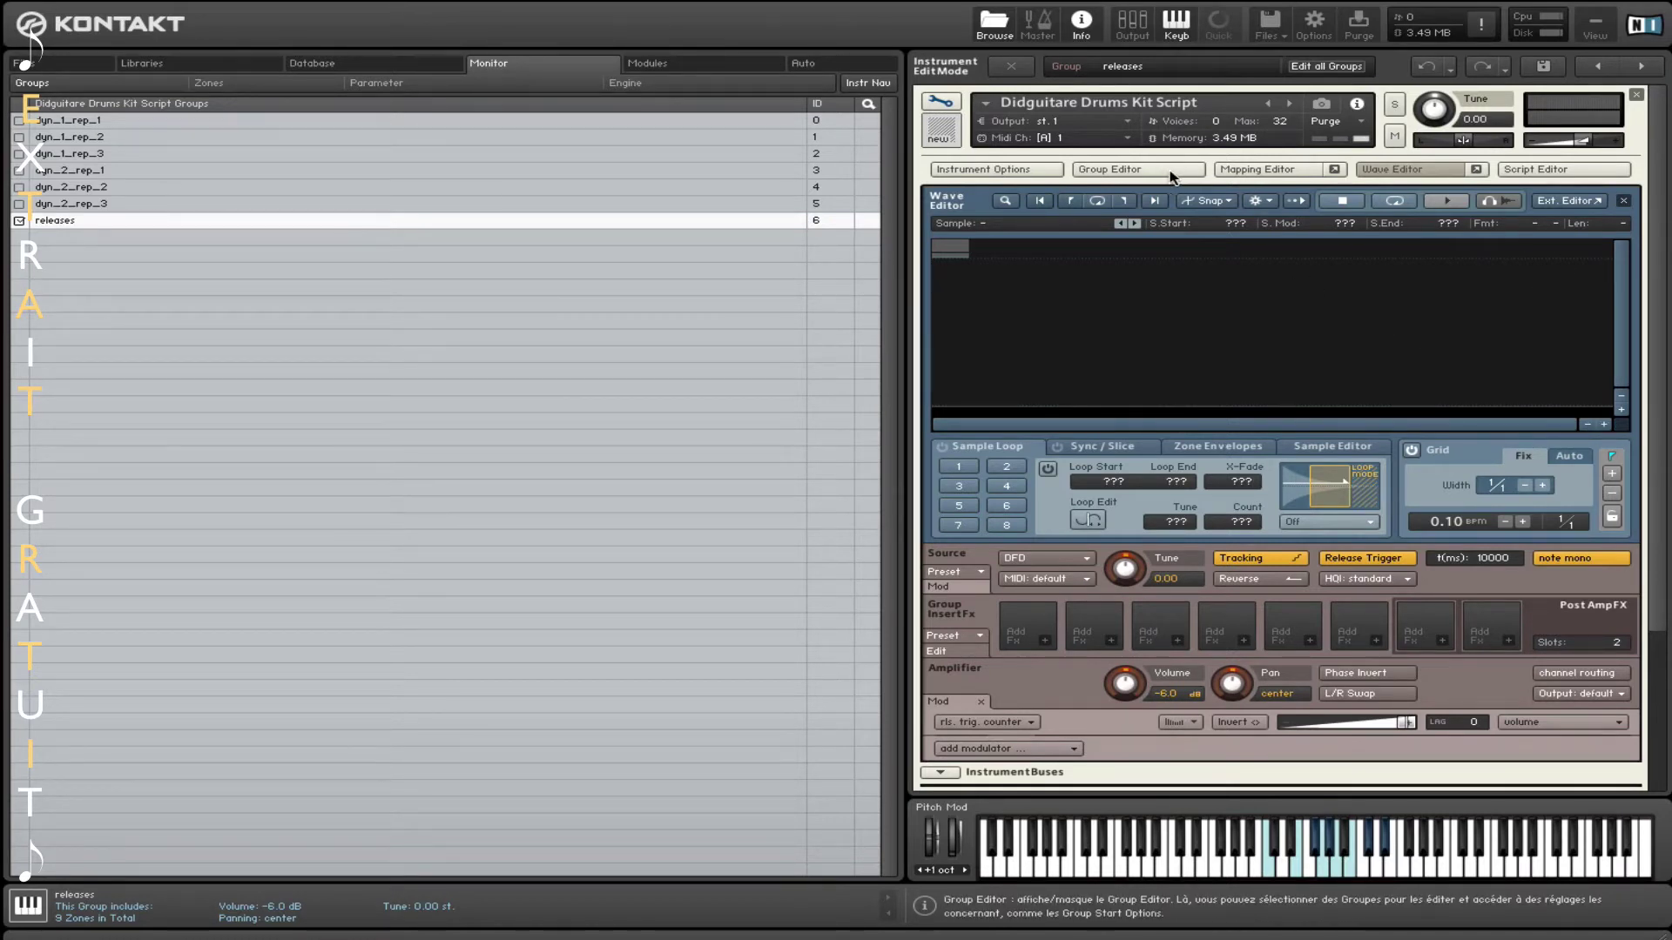
click(1236, 170)
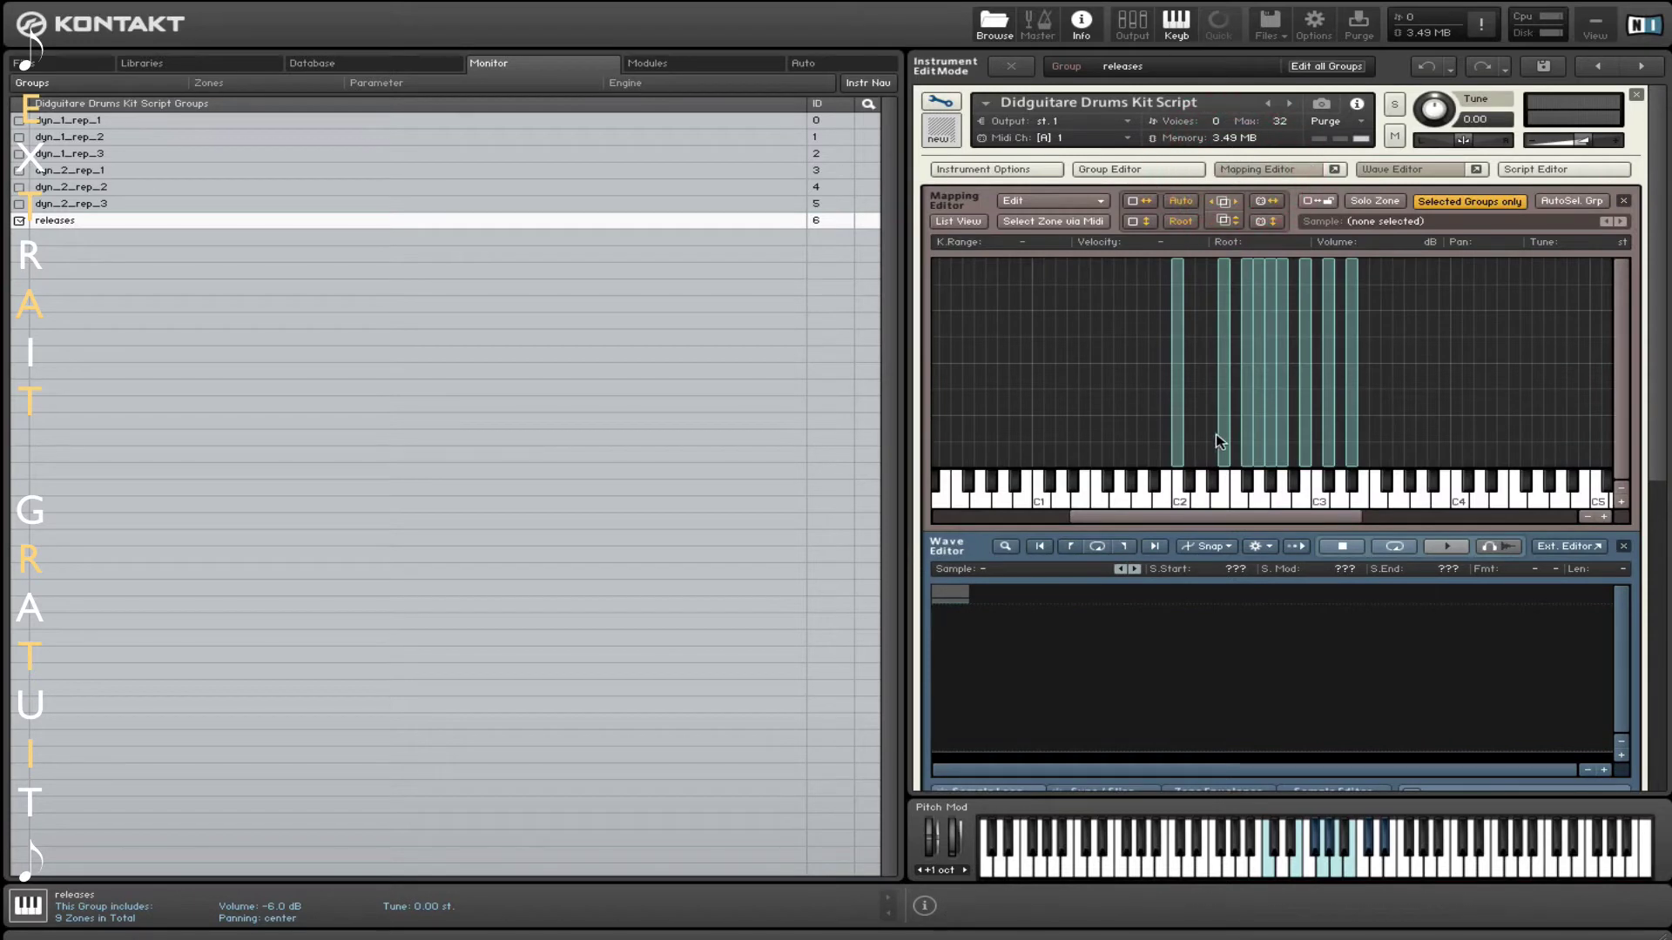
Set the sample start of the kick zone on C2 to 21021, skipping the loud attack of its waveform
click(1178, 429)
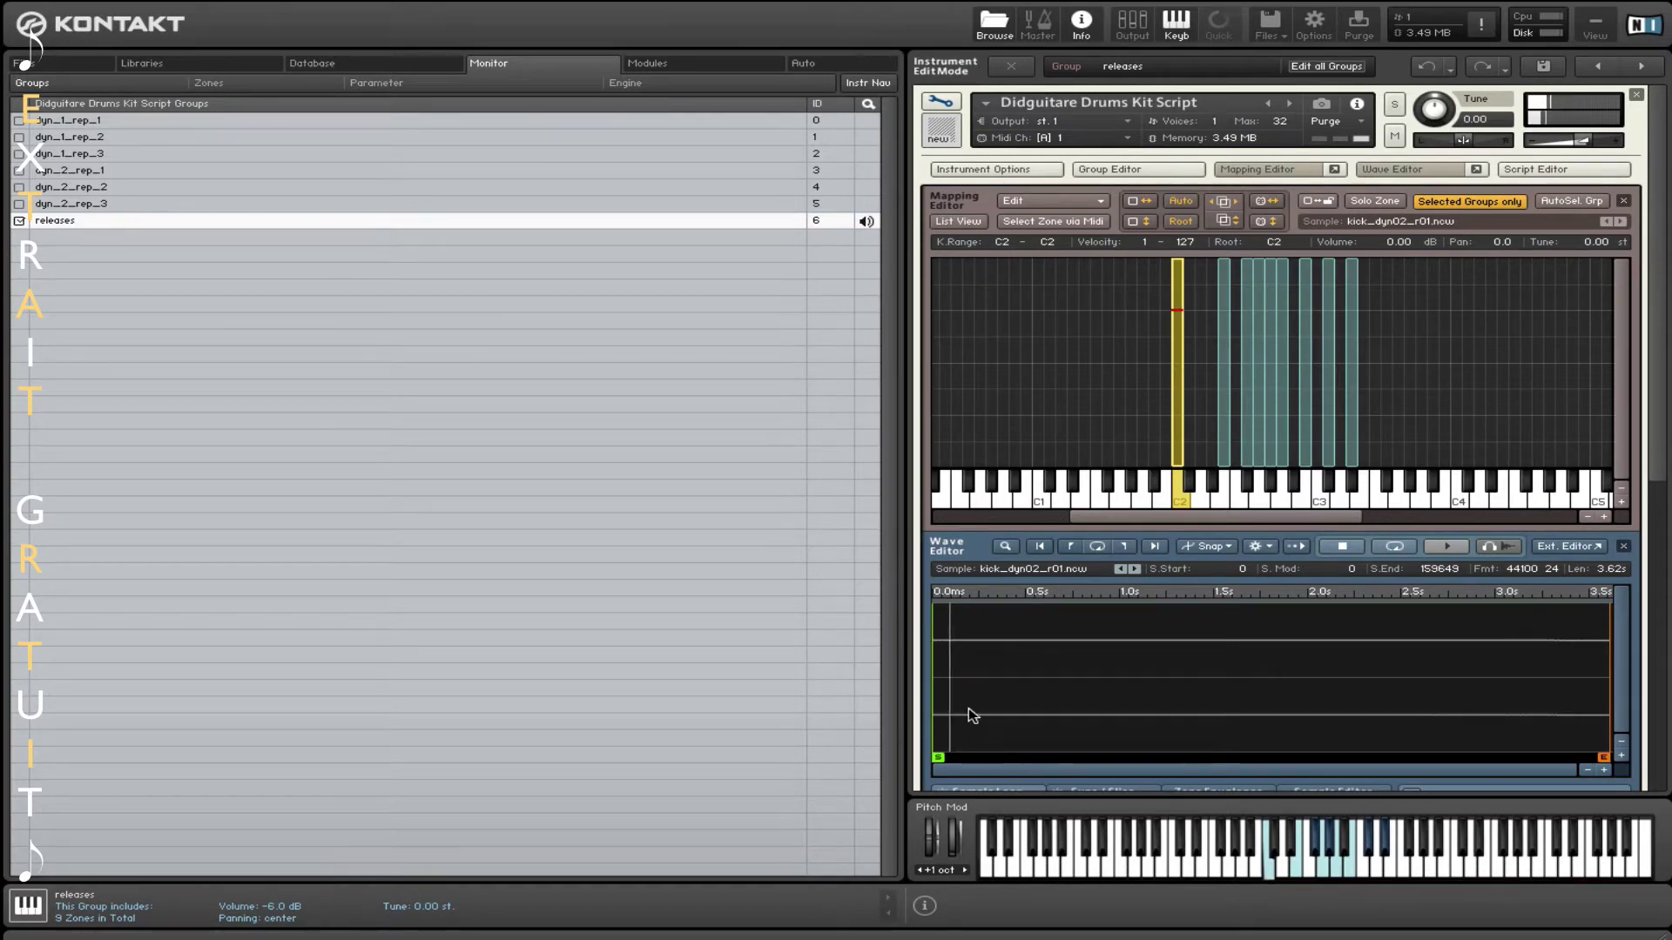
click(1584, 770)
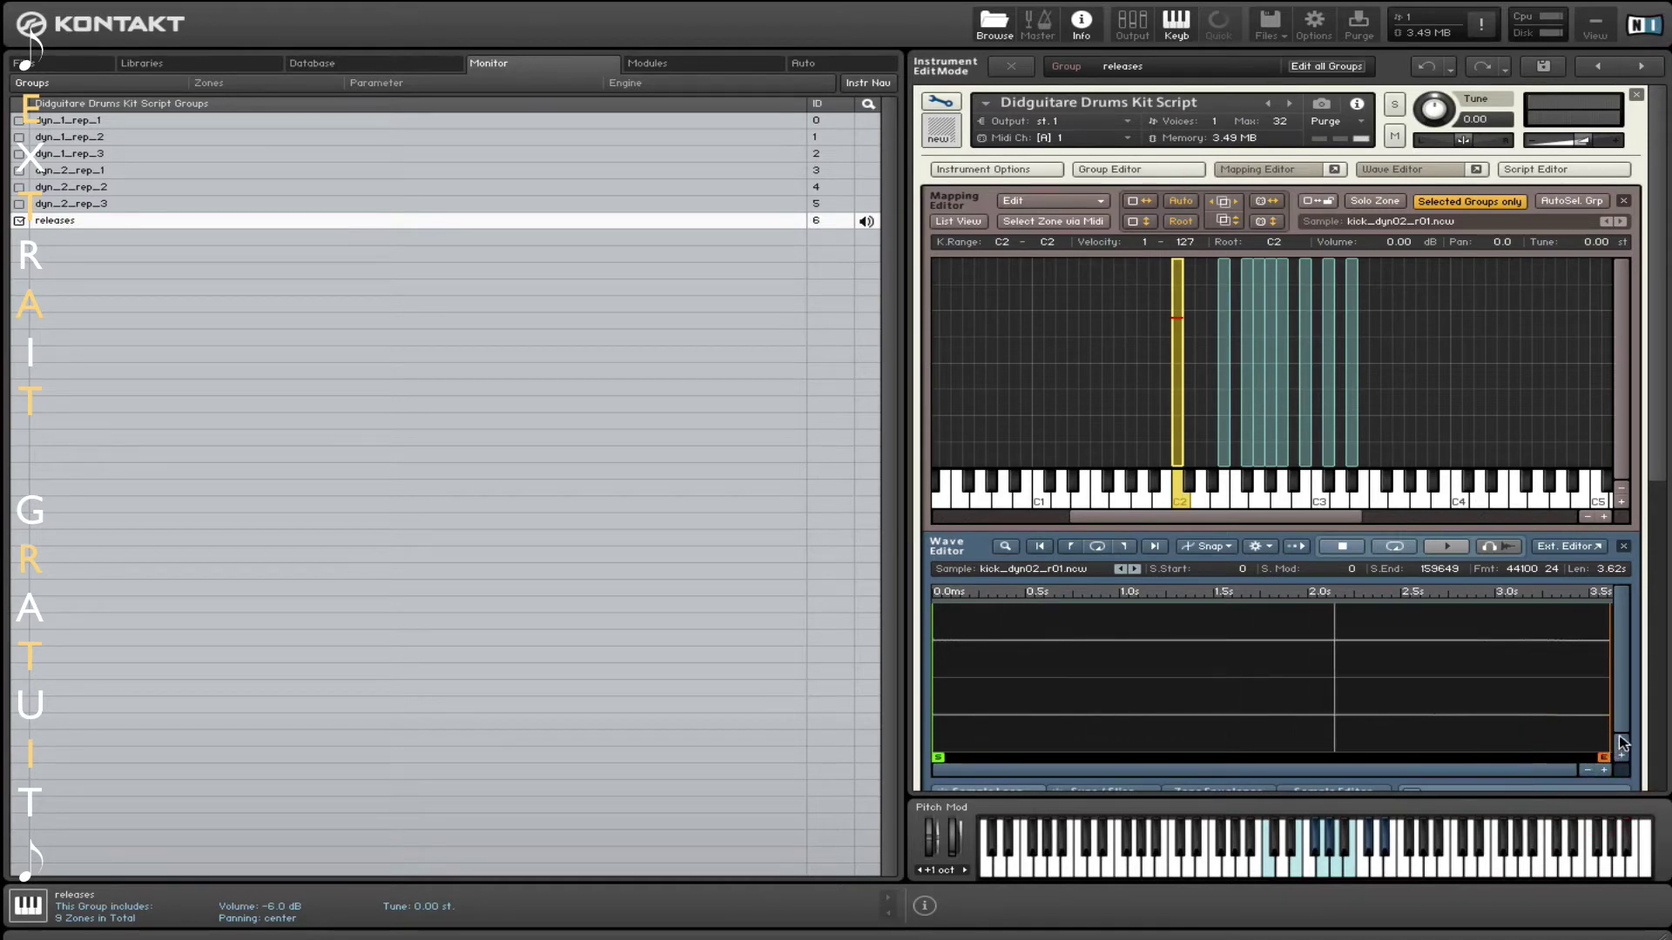
click(1621, 754)
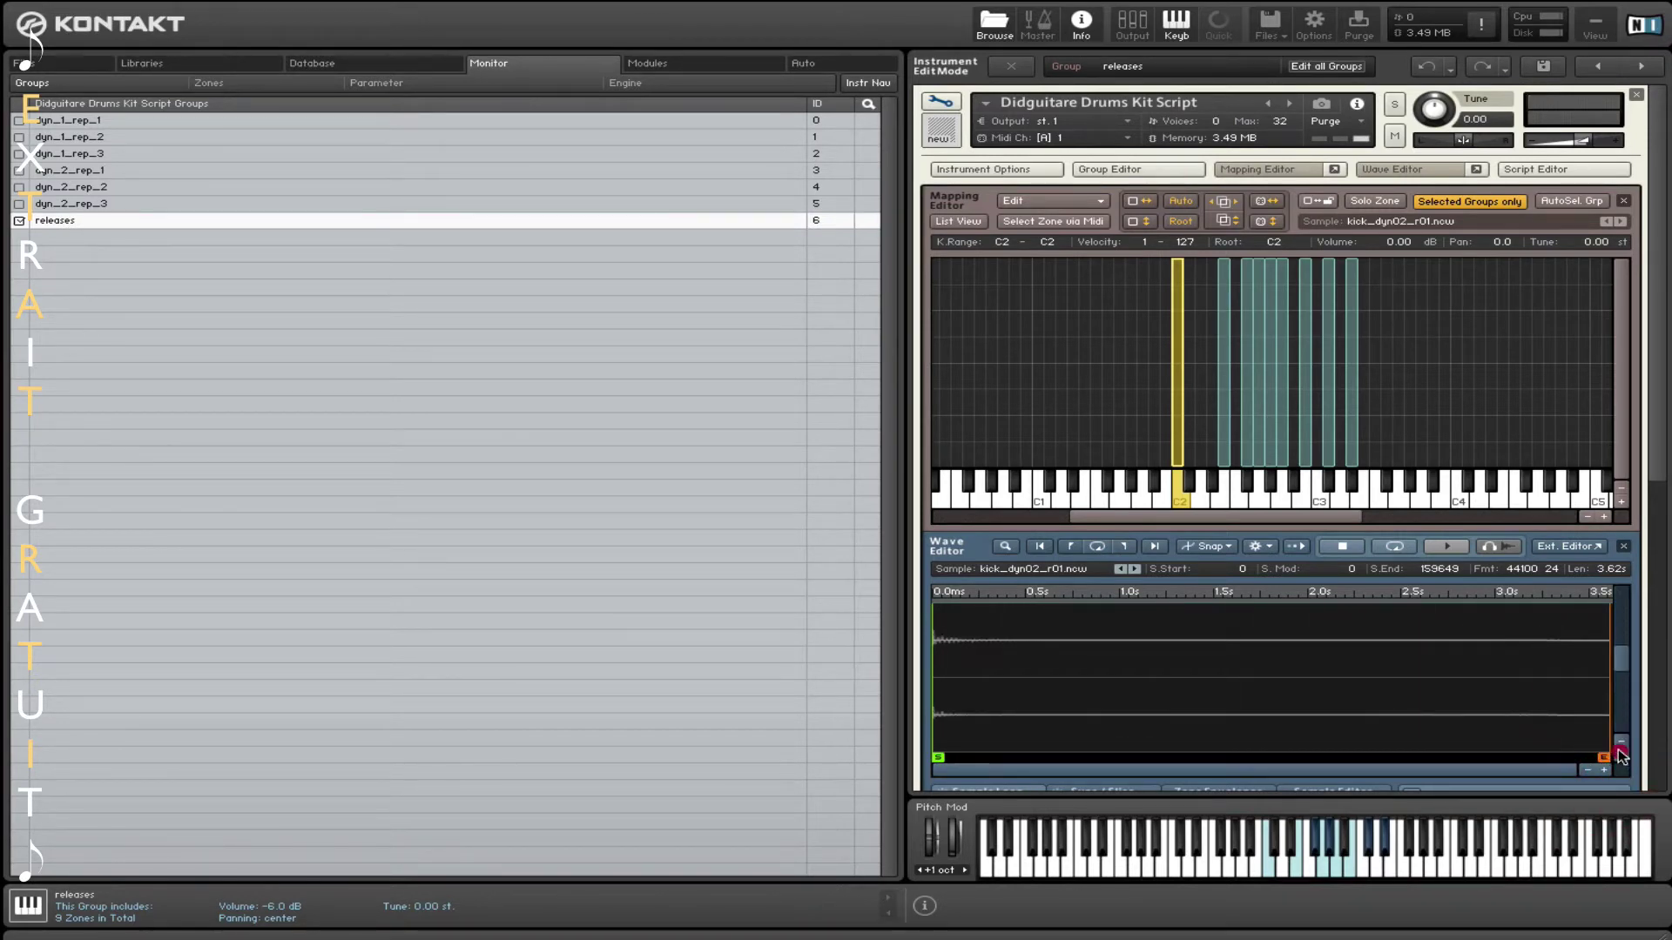
click(1621, 754)
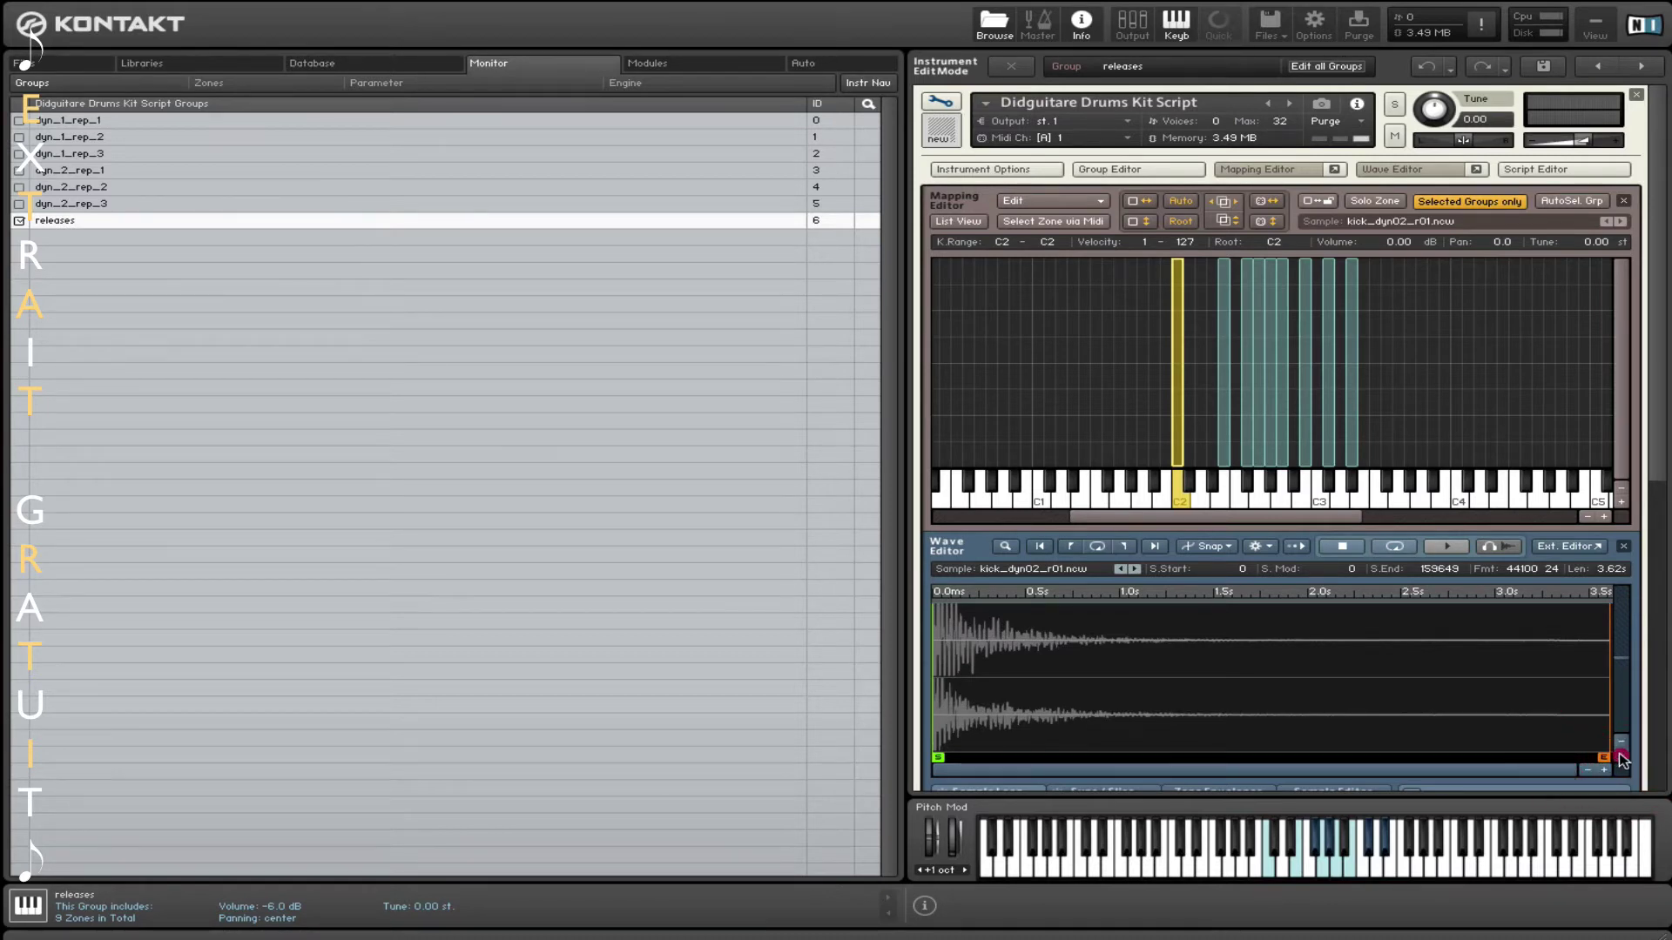
click(1622, 754)
mouse_move(939, 757)
mouse_down()
mouse_move(1049, 762)
mouse_move(948, 746)
mouse_move(1077, 744)
mouse_move(1062, 746)
mouse_up()
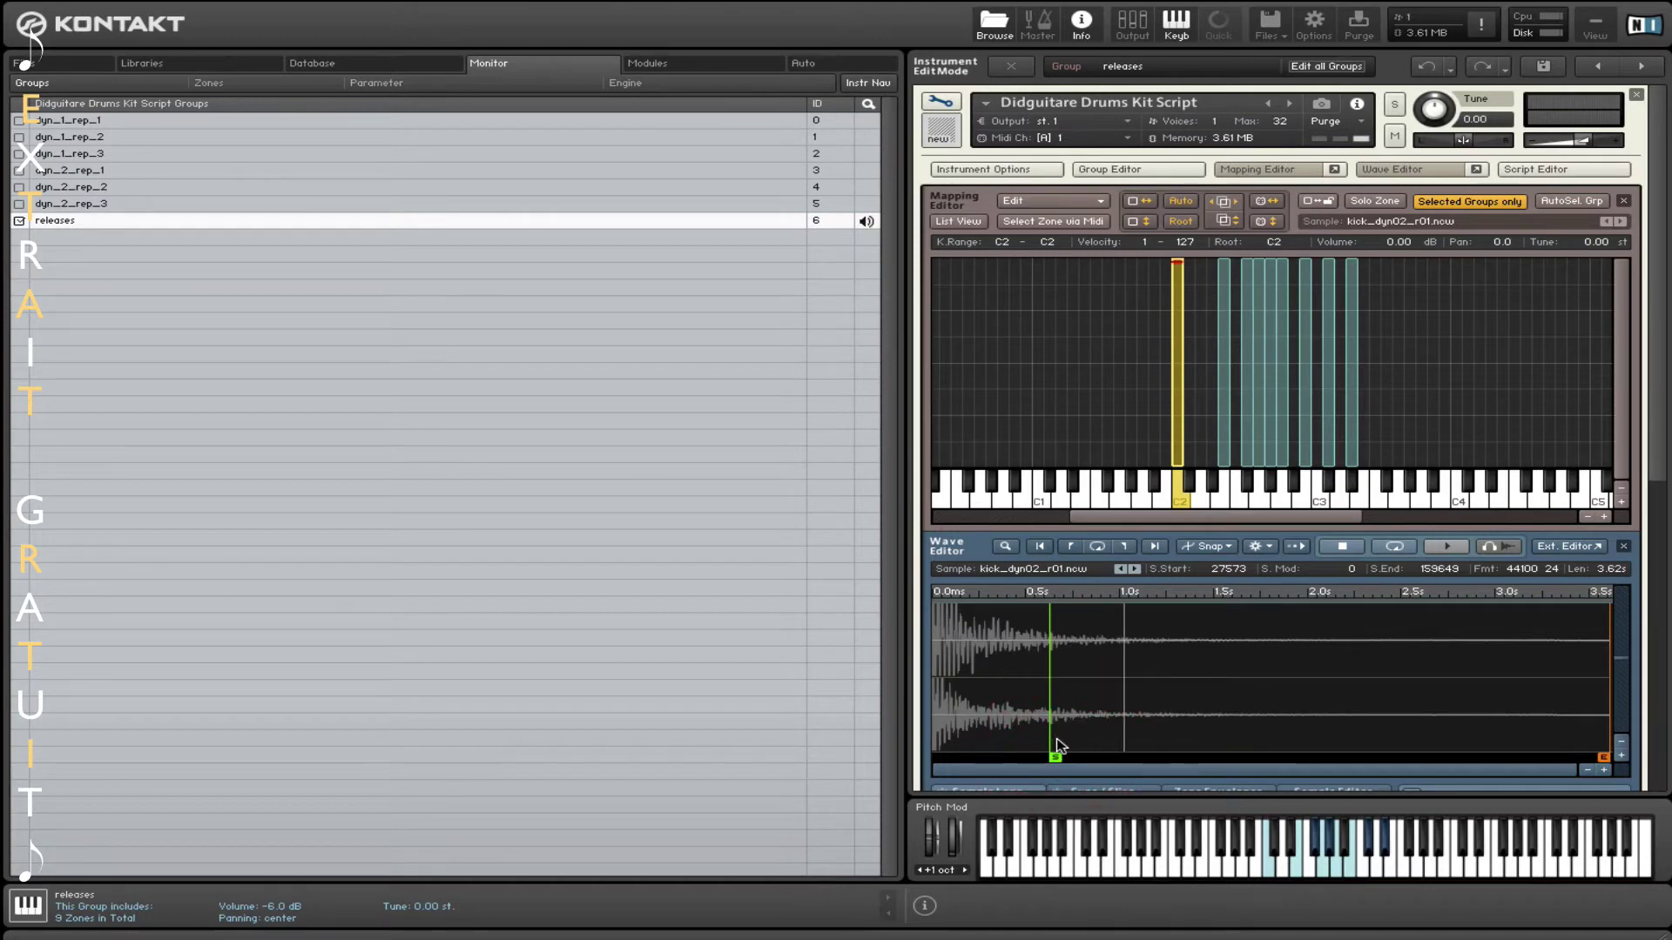
drag(1055, 751, 1027, 754)
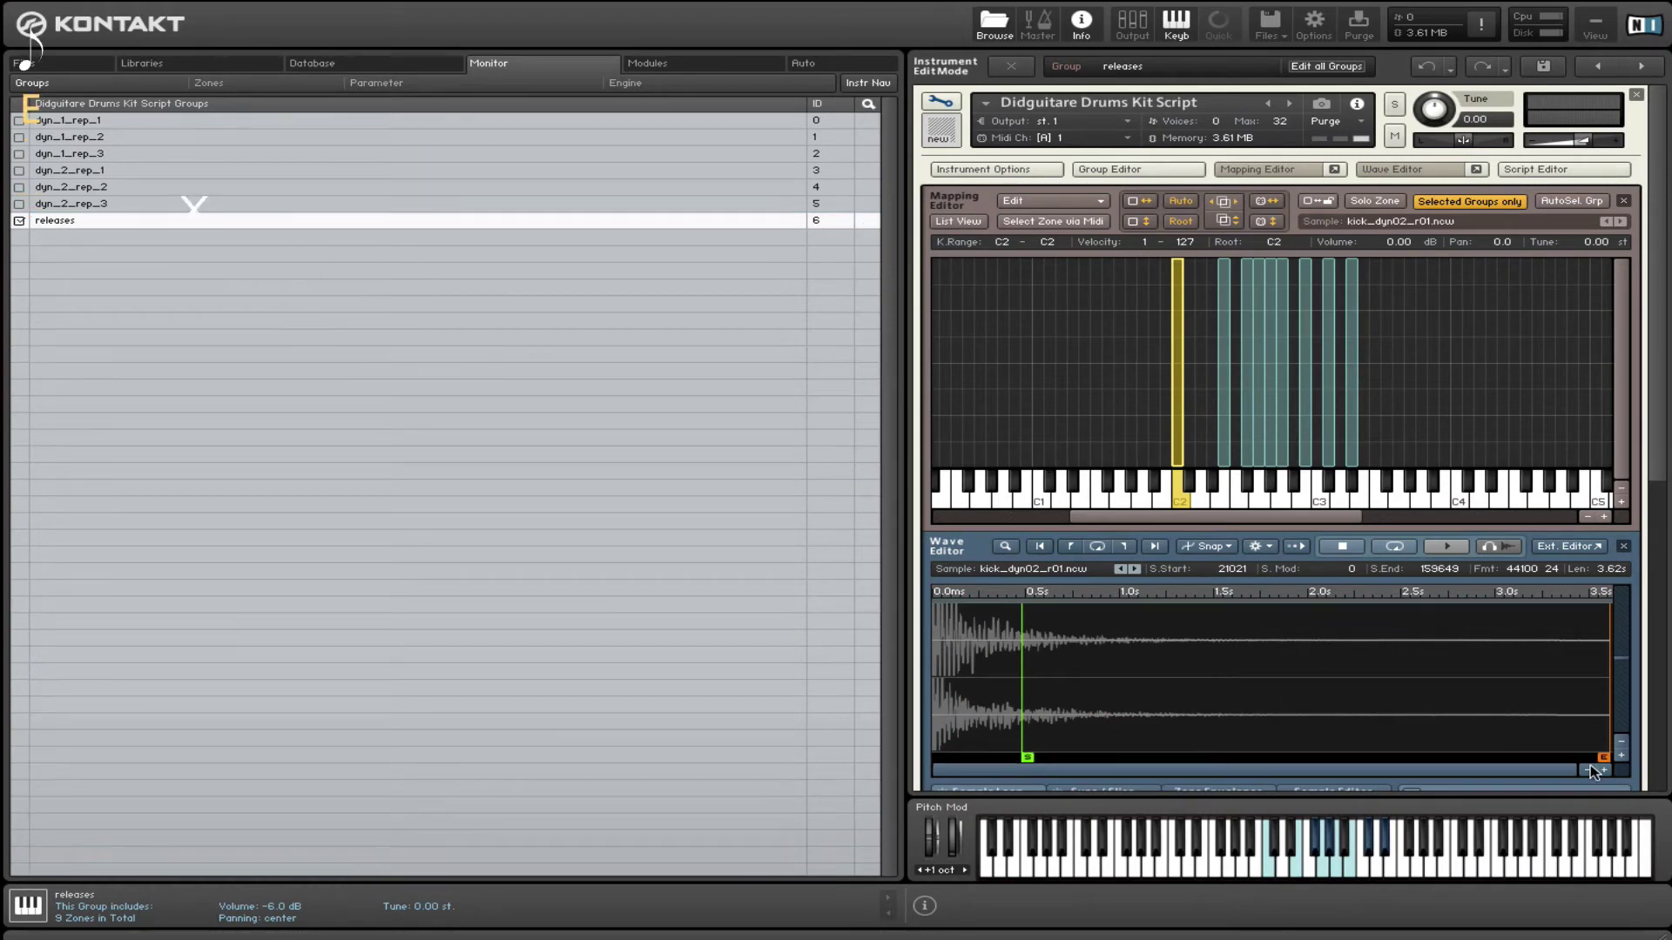
mouse_move(1604, 757)
mouse_down()
mouse_move(1355, 751)
mouse_move(1604, 757)
mouse_up()
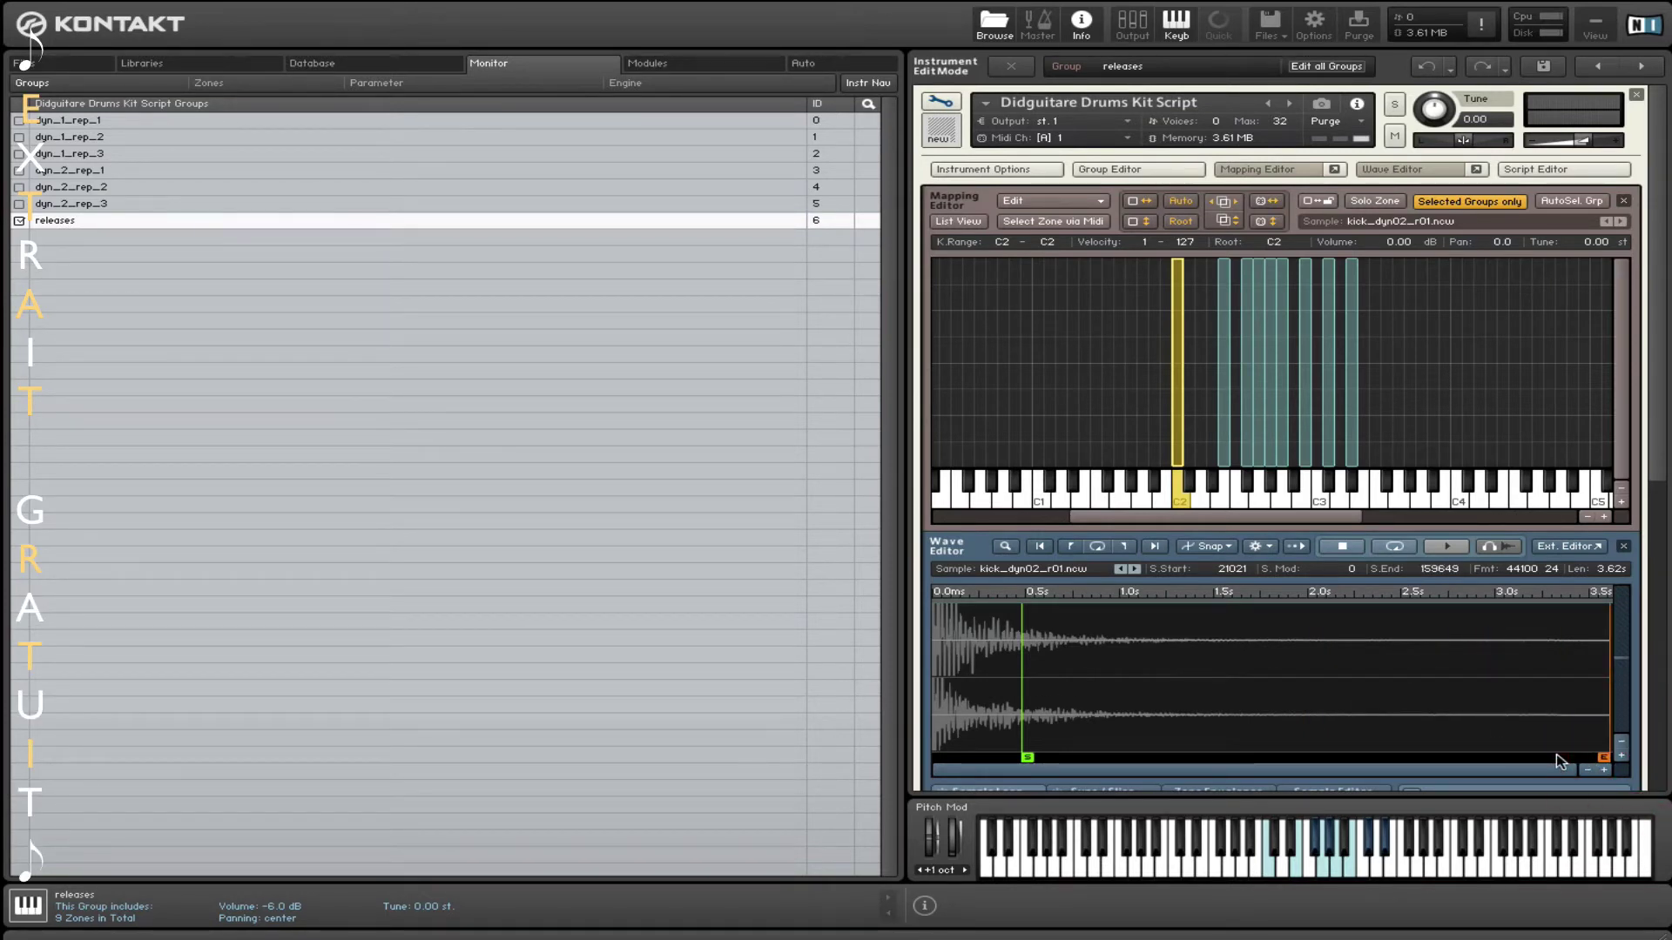
Set the sample start of the snare zone on E2 to 1526, just past its initial attack
click(1224, 447)
click(1604, 754)
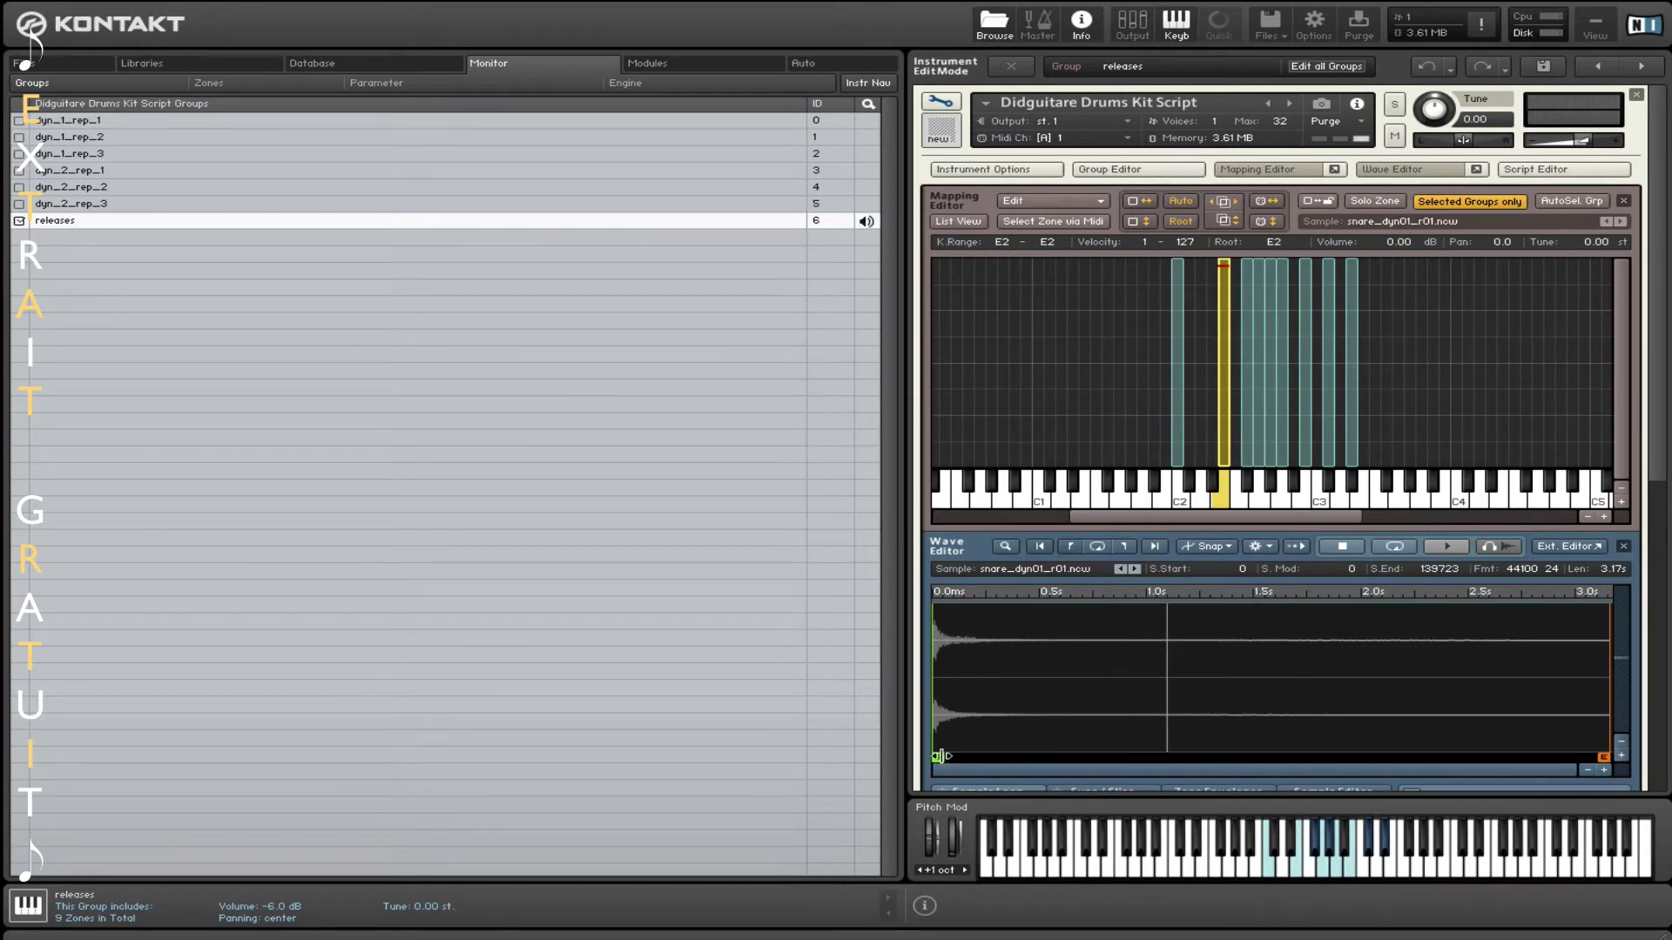
click(1604, 770)
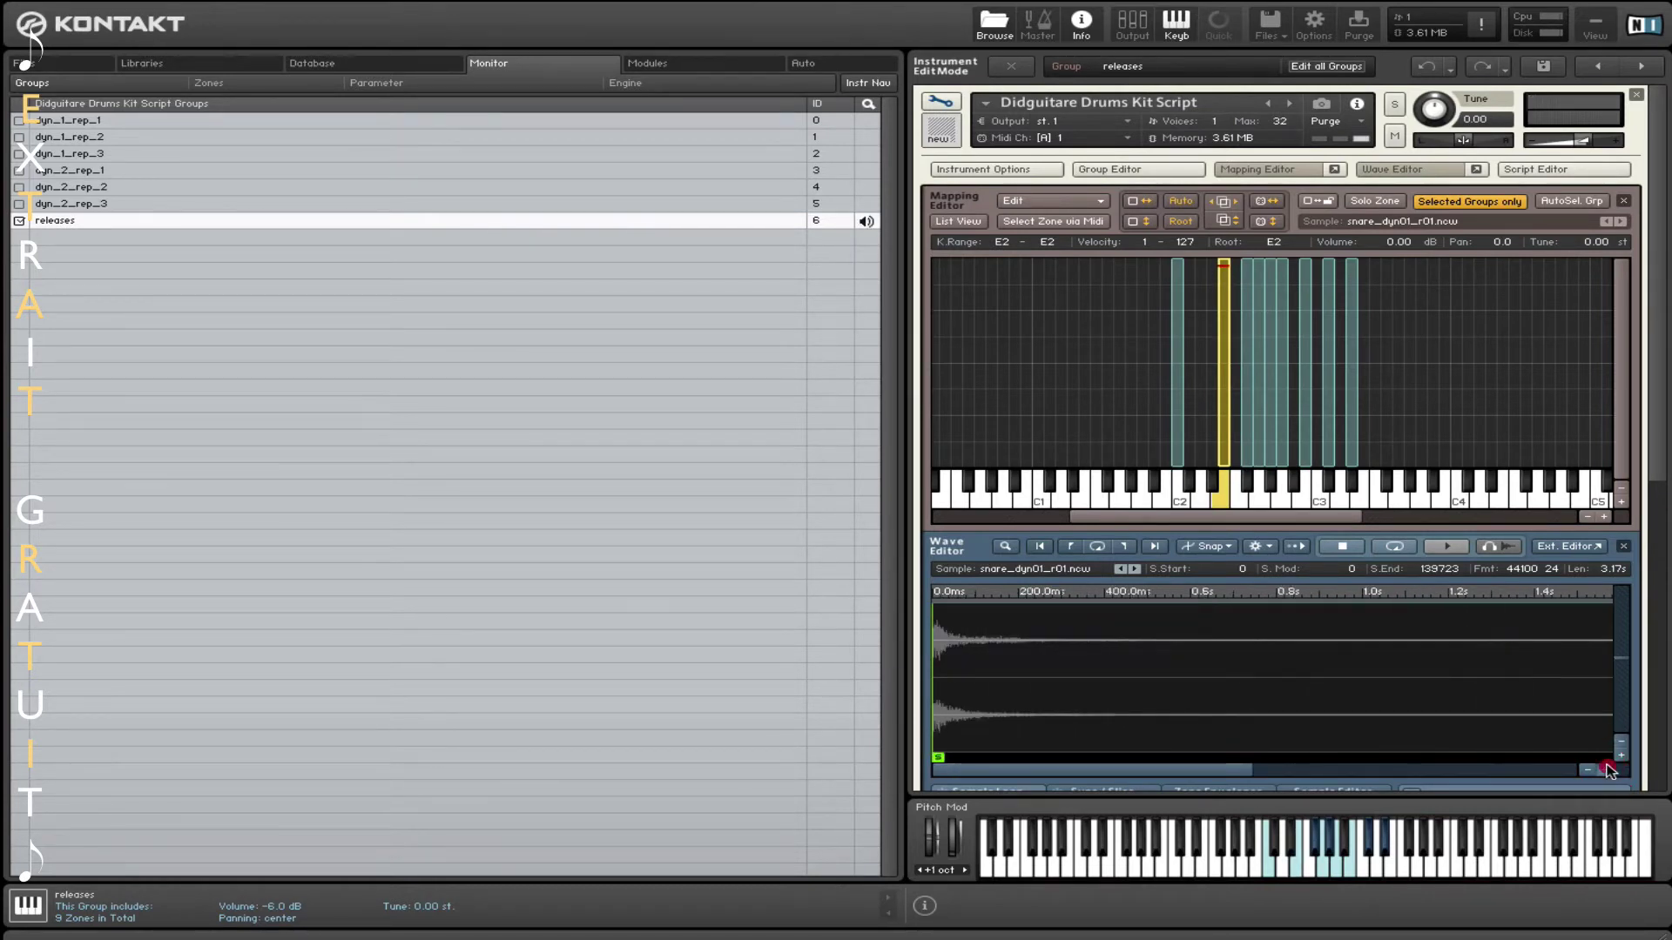
click(1604, 770)
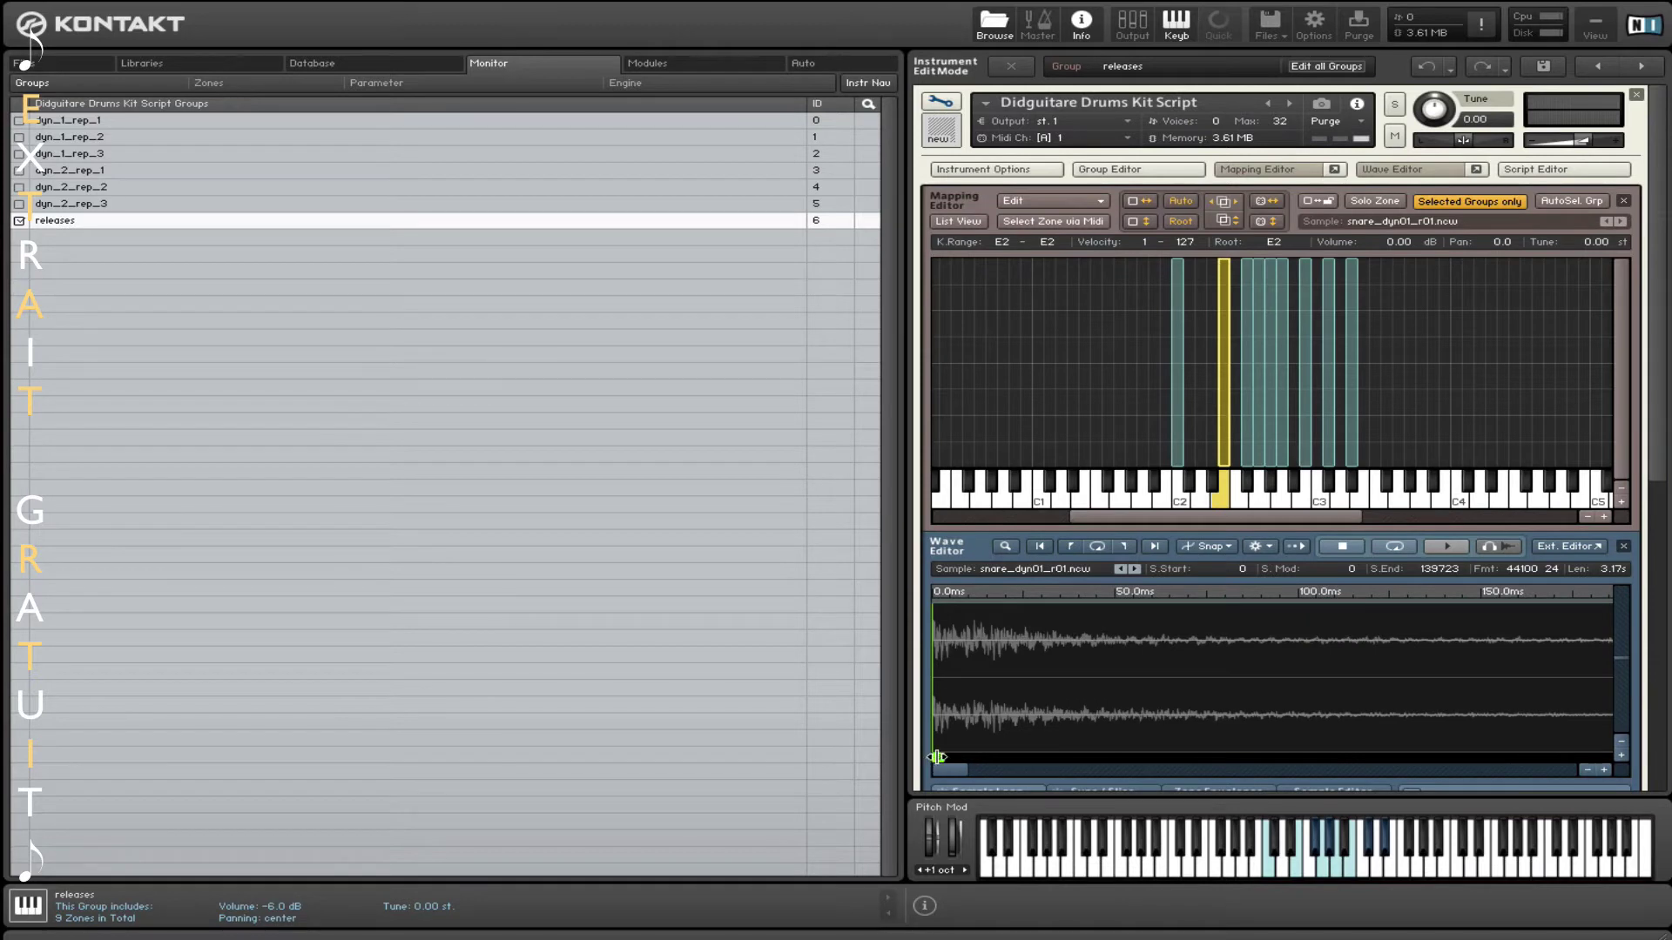
drag(937, 756, 1045, 761)
click(1045, 761)
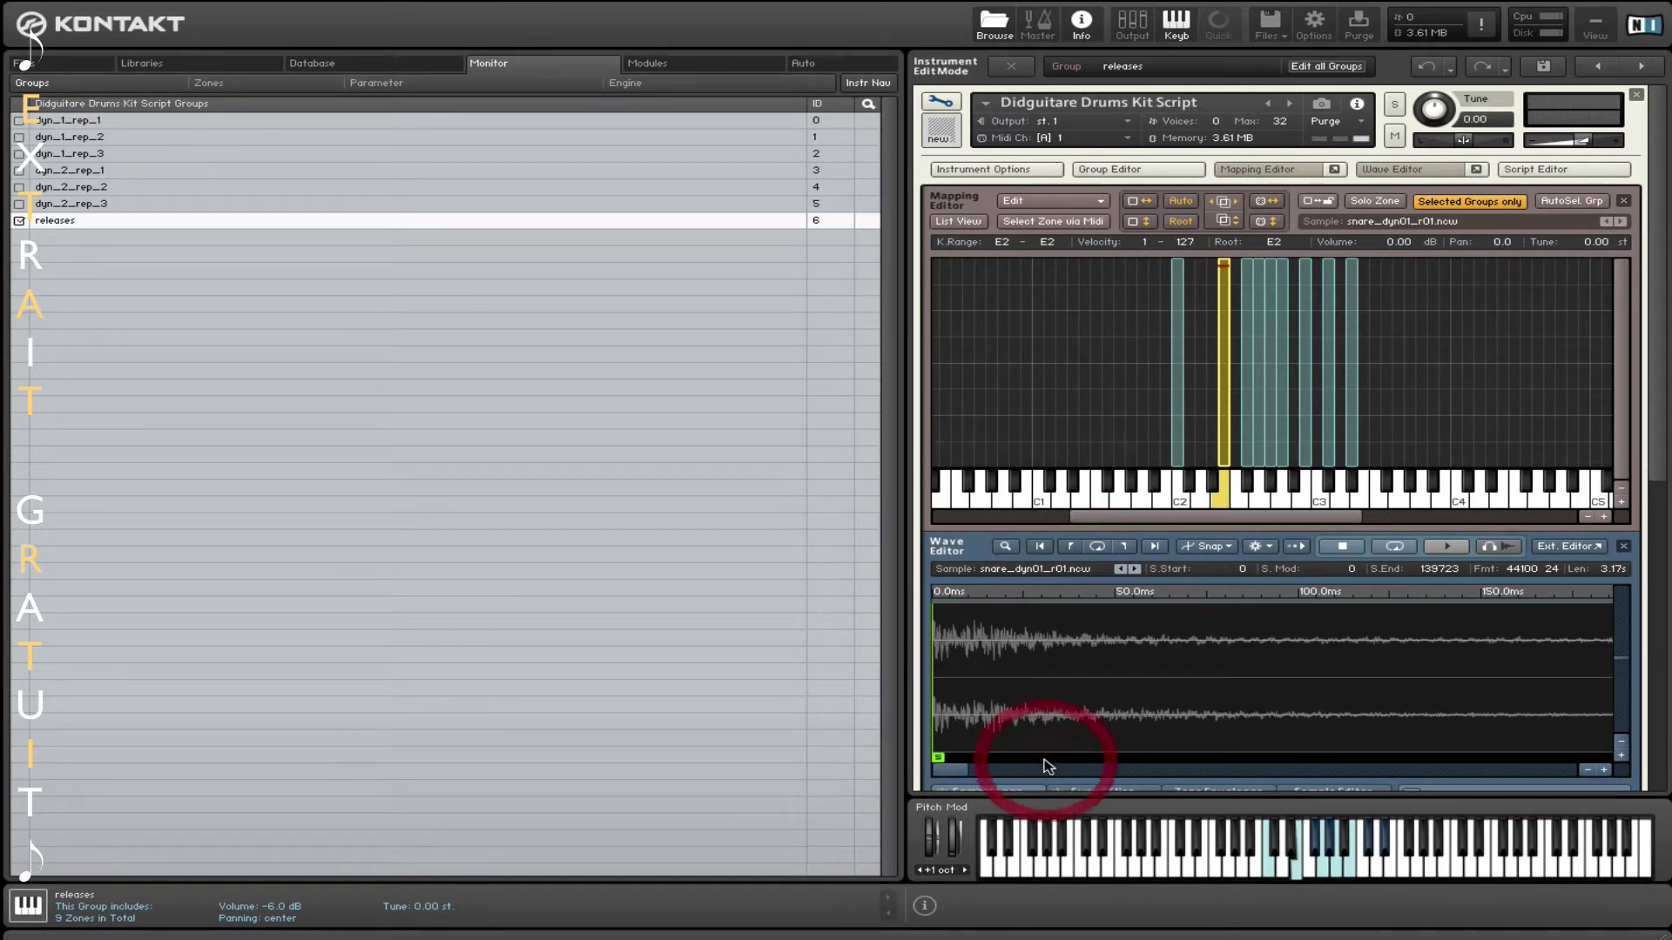
drag(950, 755, 1064, 759)
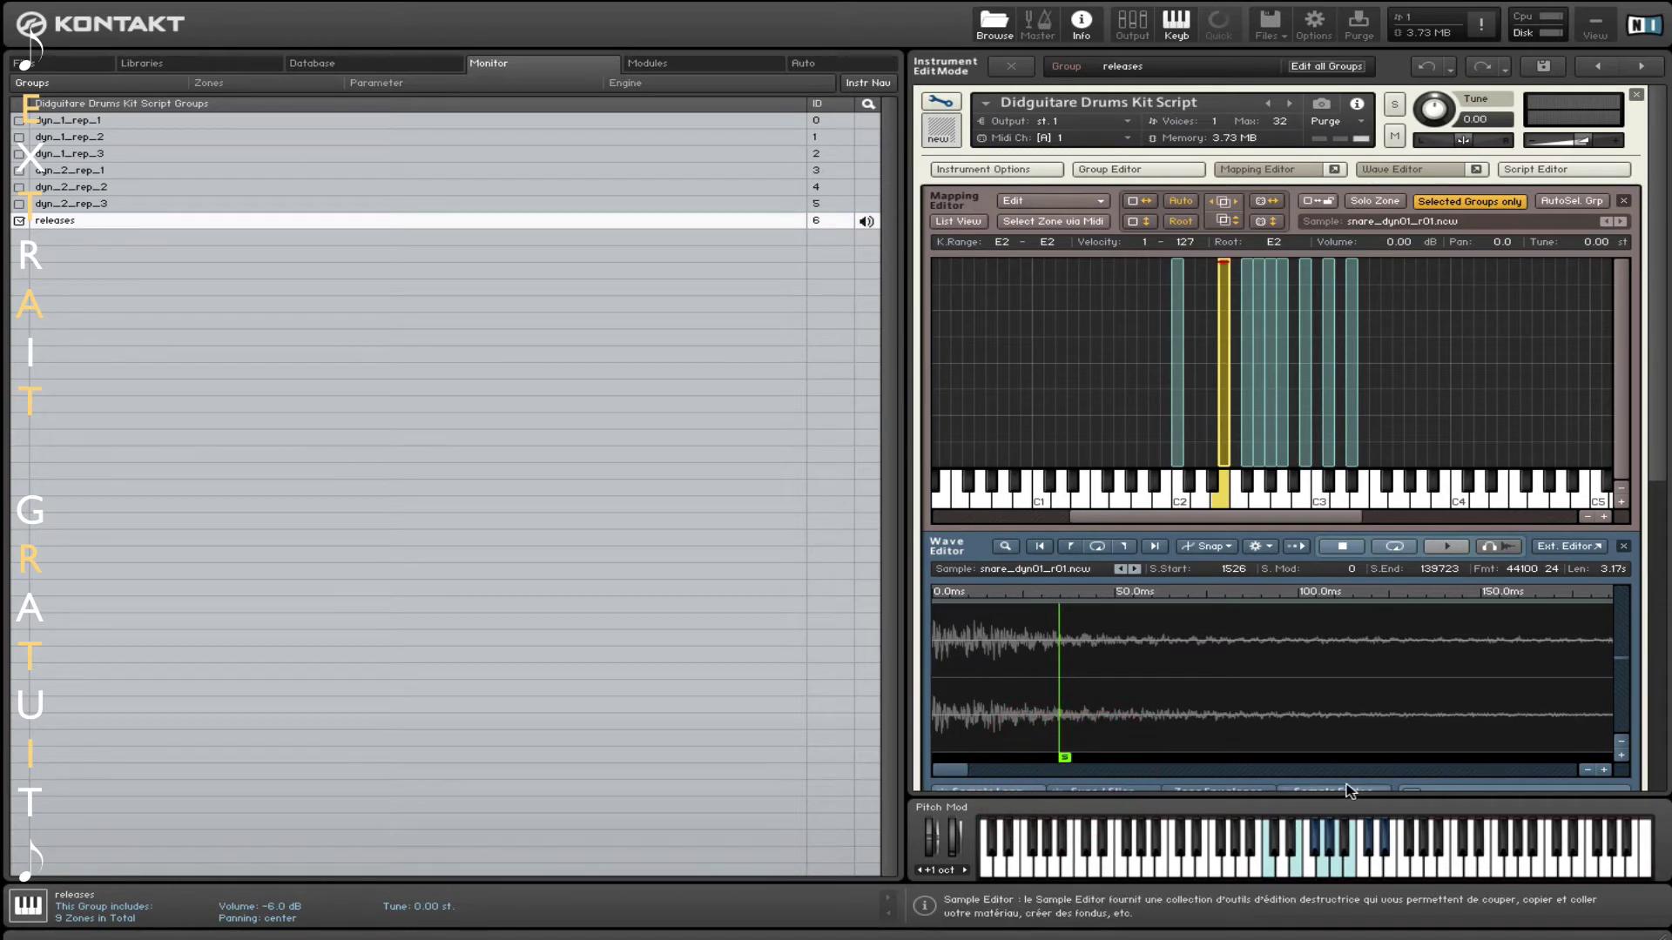
Set the sample start of the open hi-hat zone on F#2 to 22816, past the attack of its waveform
click(1247, 408)
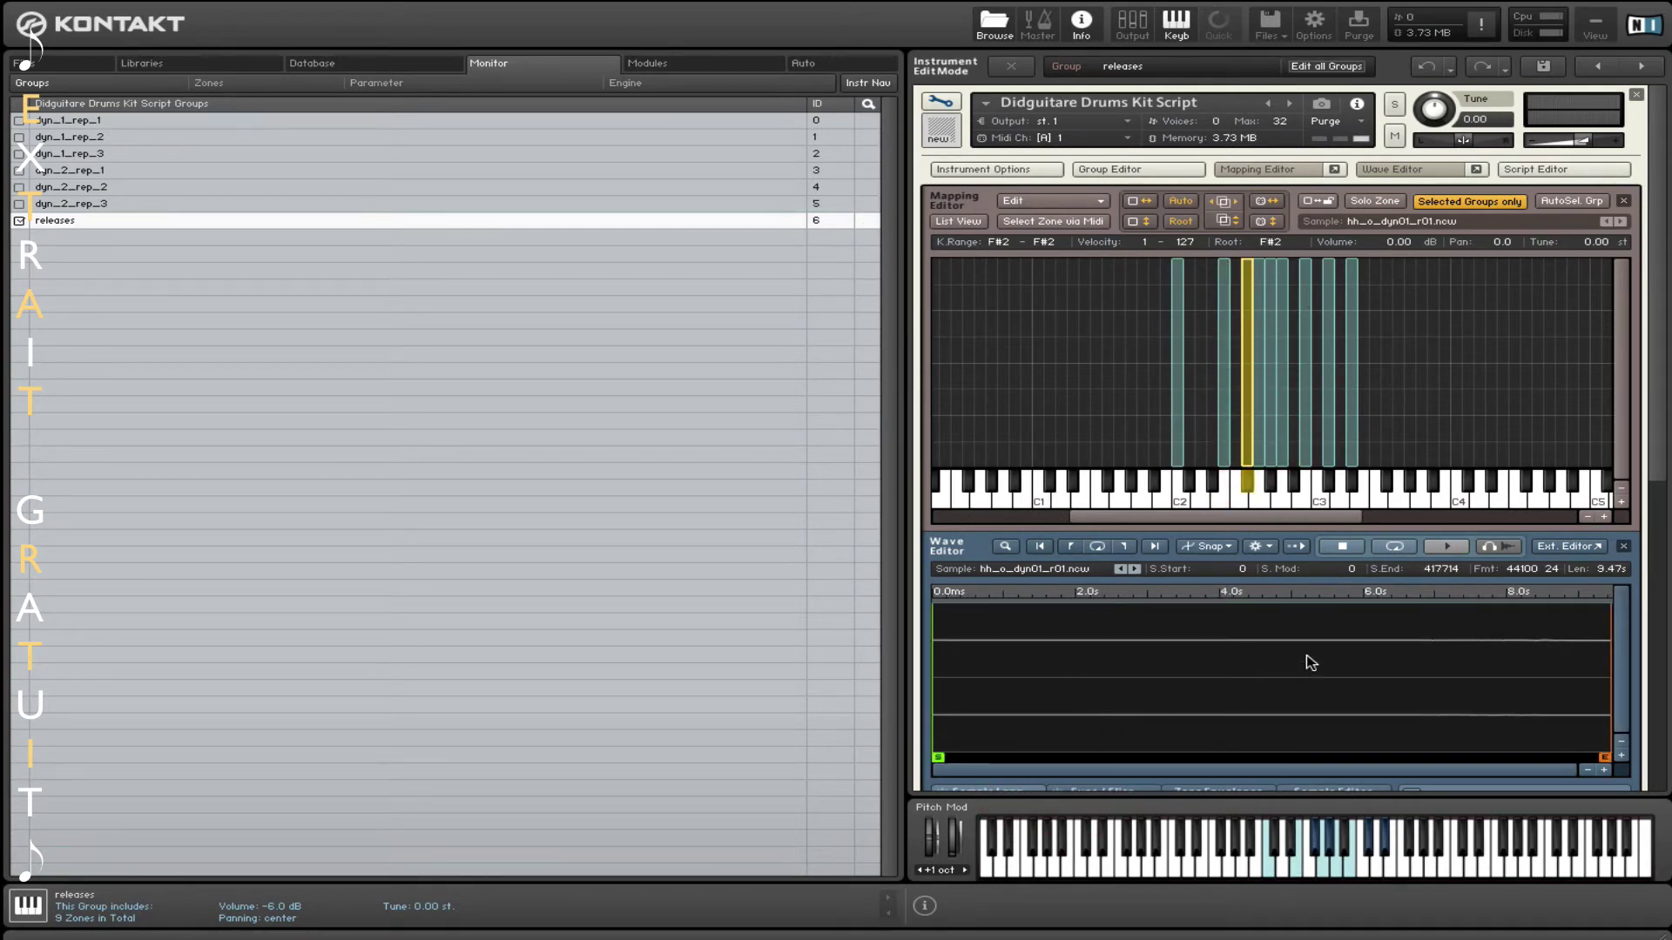
click(1600, 770)
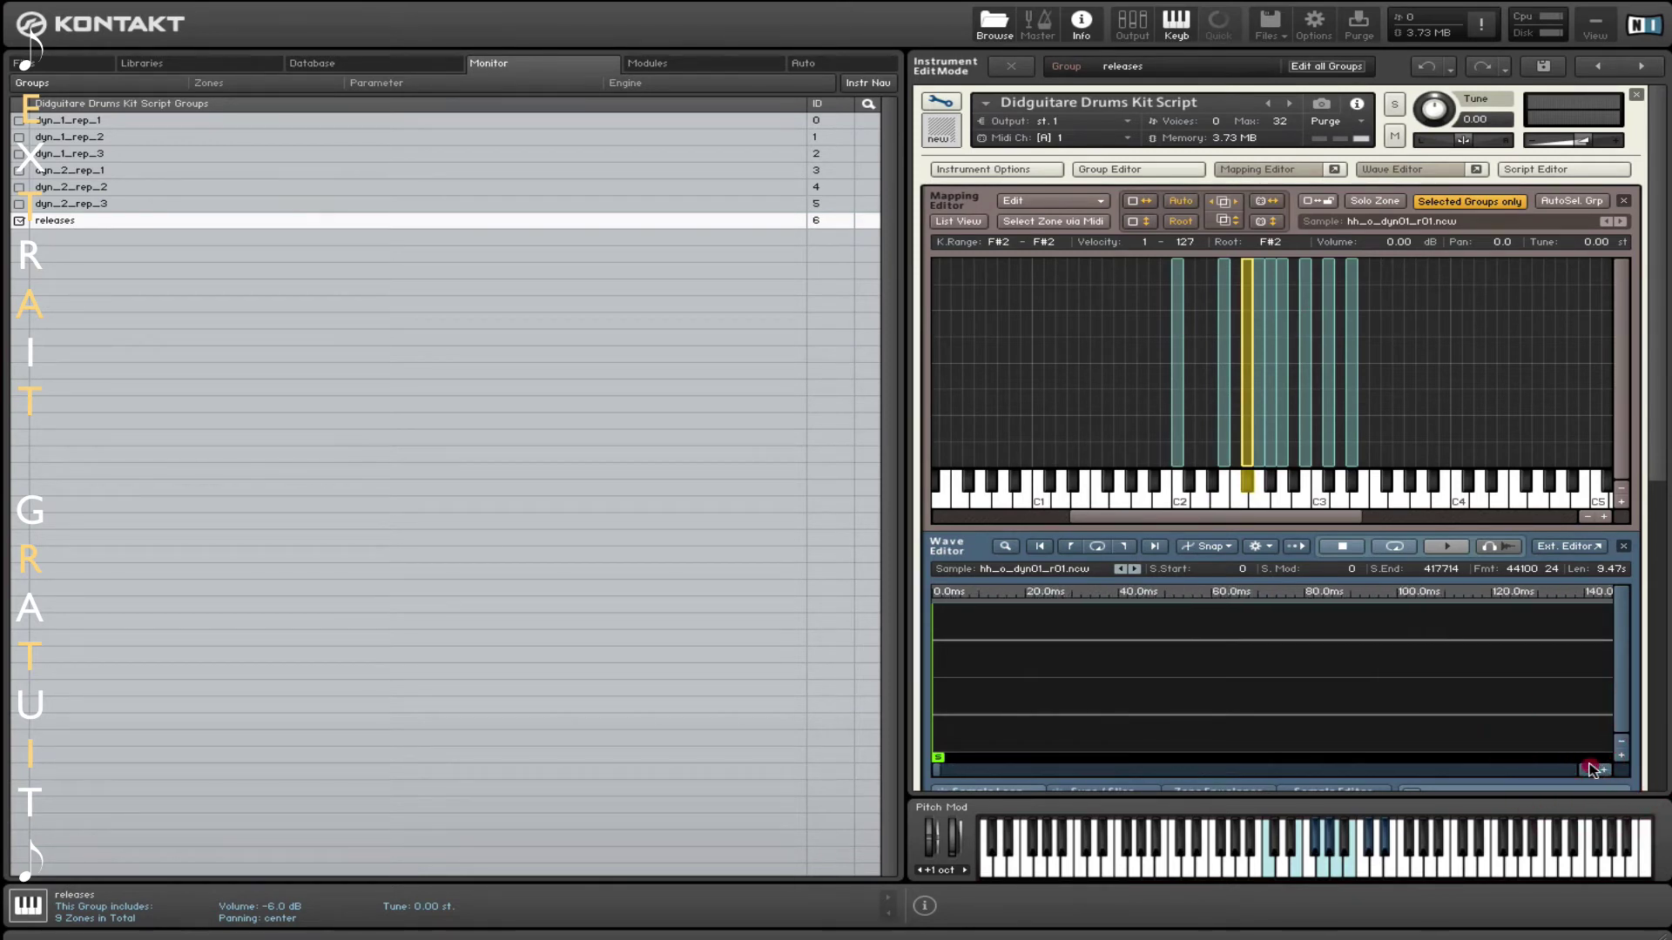
click(1590, 769)
click(1589, 769)
click(1589, 769)
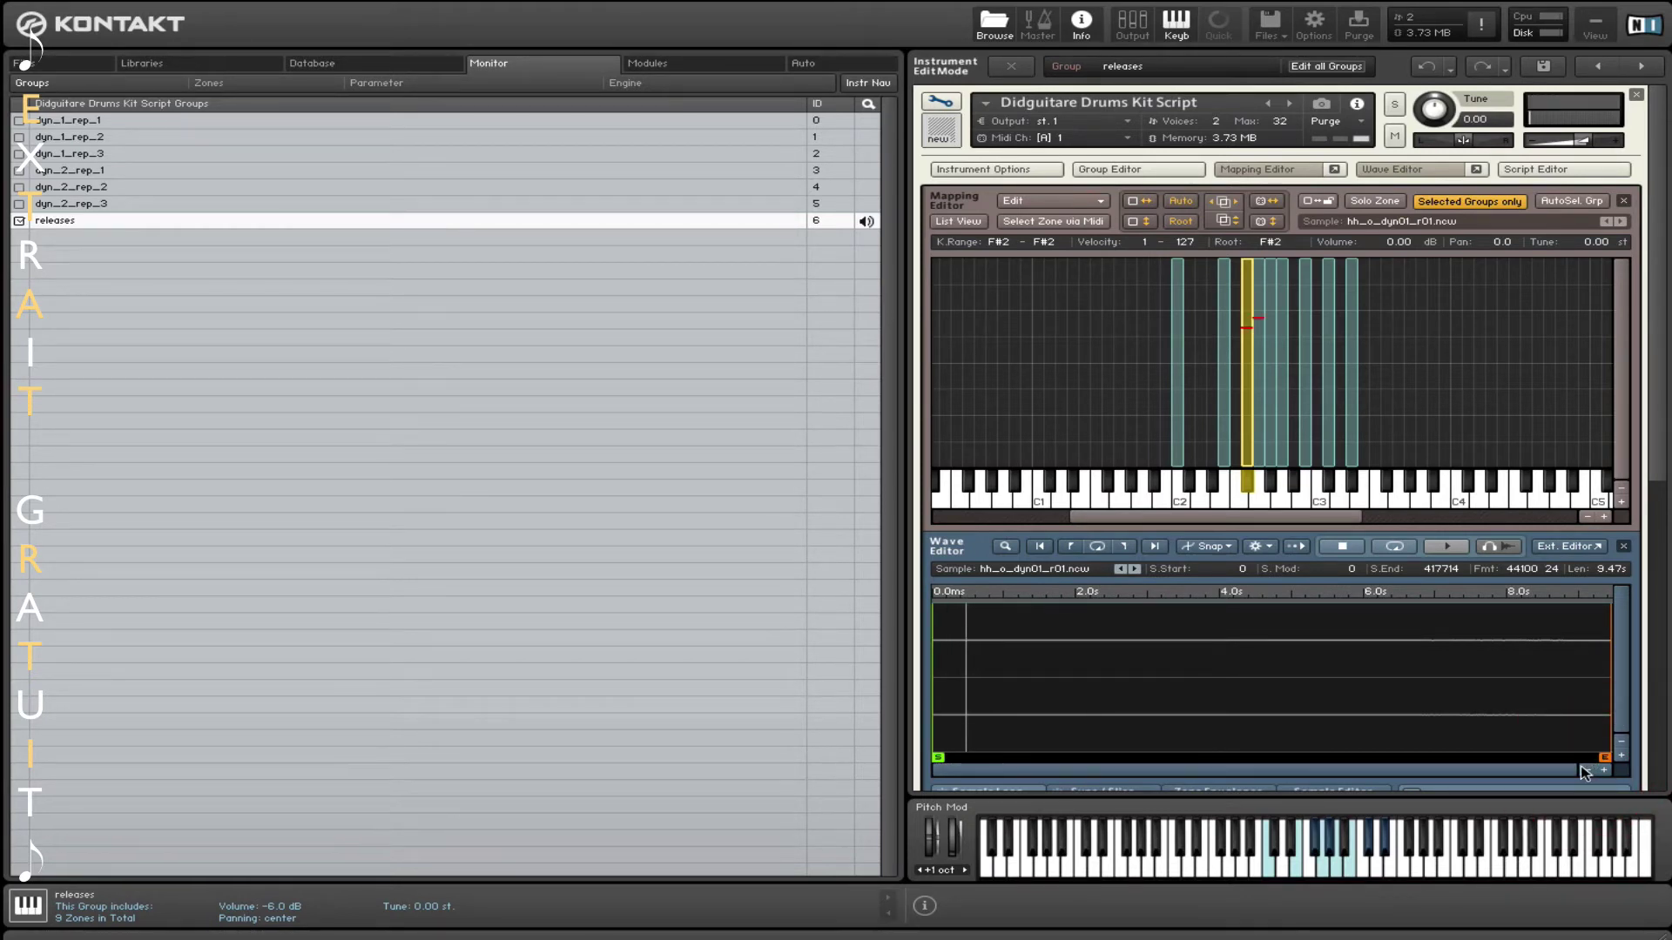
click(1622, 757)
click(1621, 757)
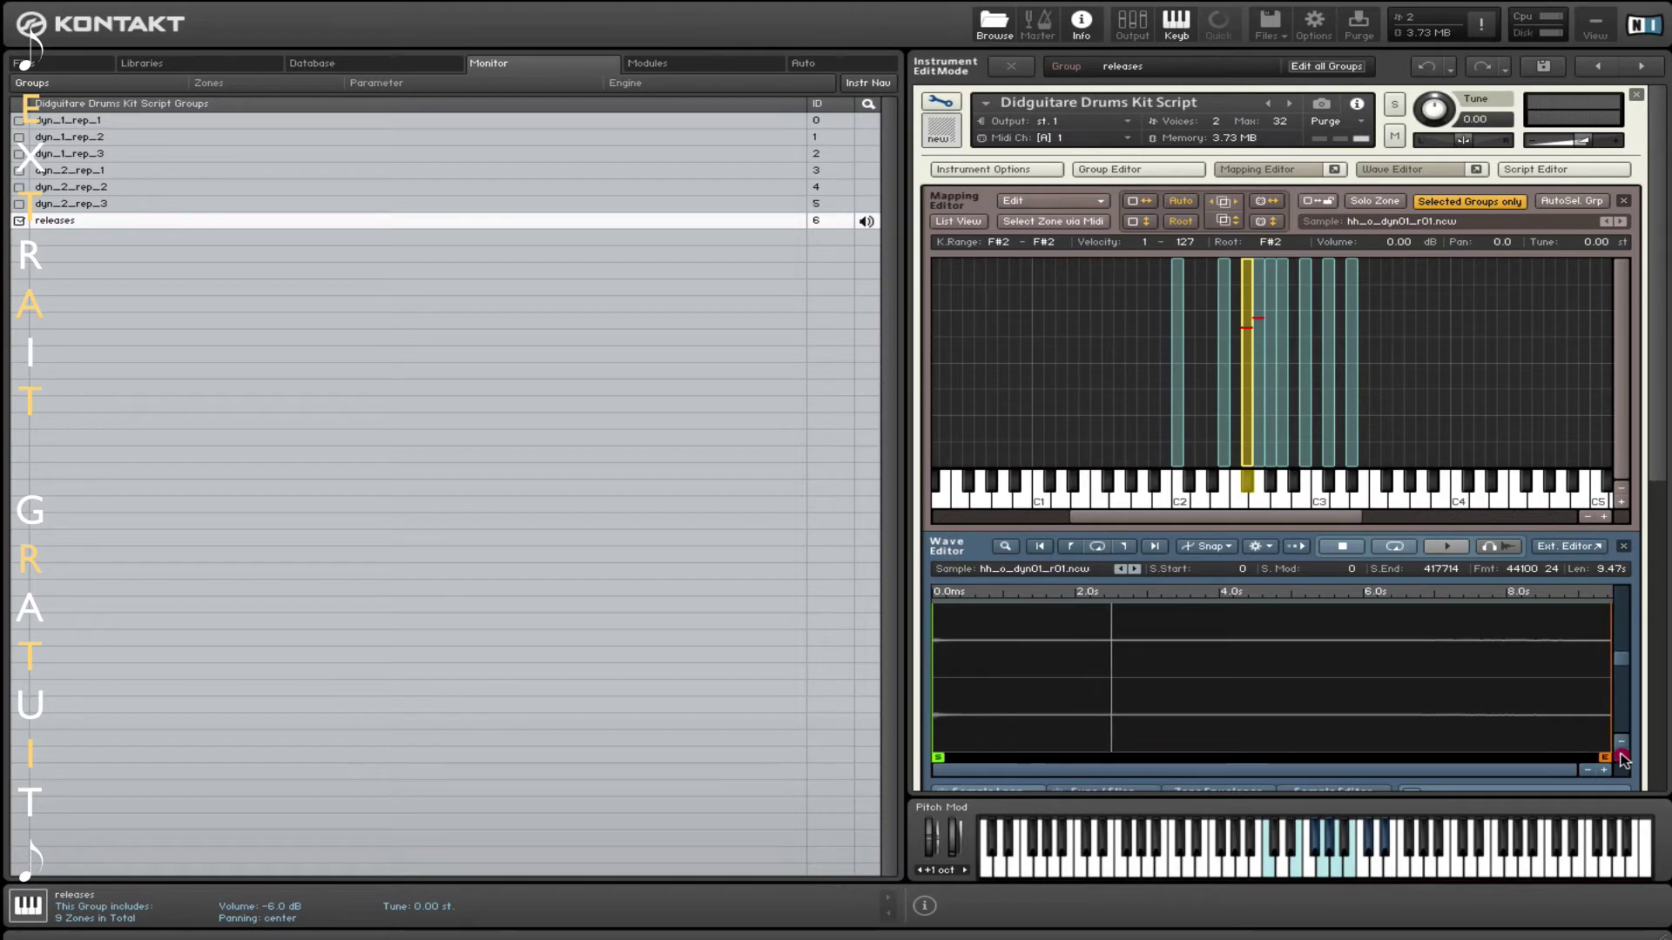
click(1622, 757)
click(1621, 756)
click(1622, 757)
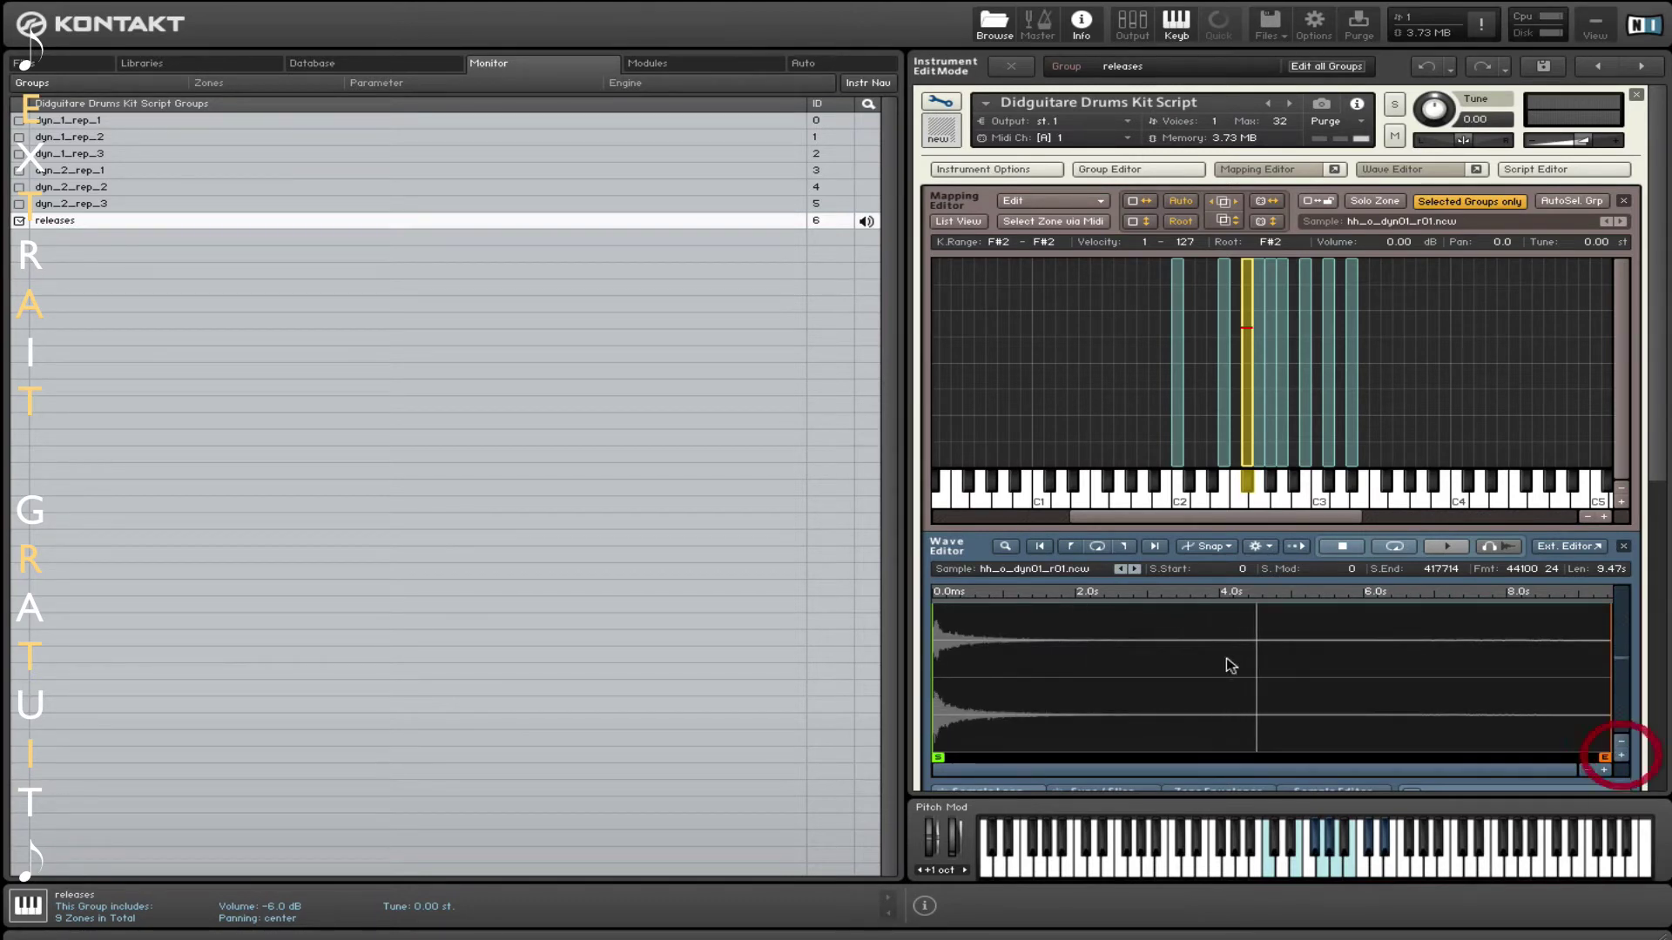
drag(938, 758, 976, 770)
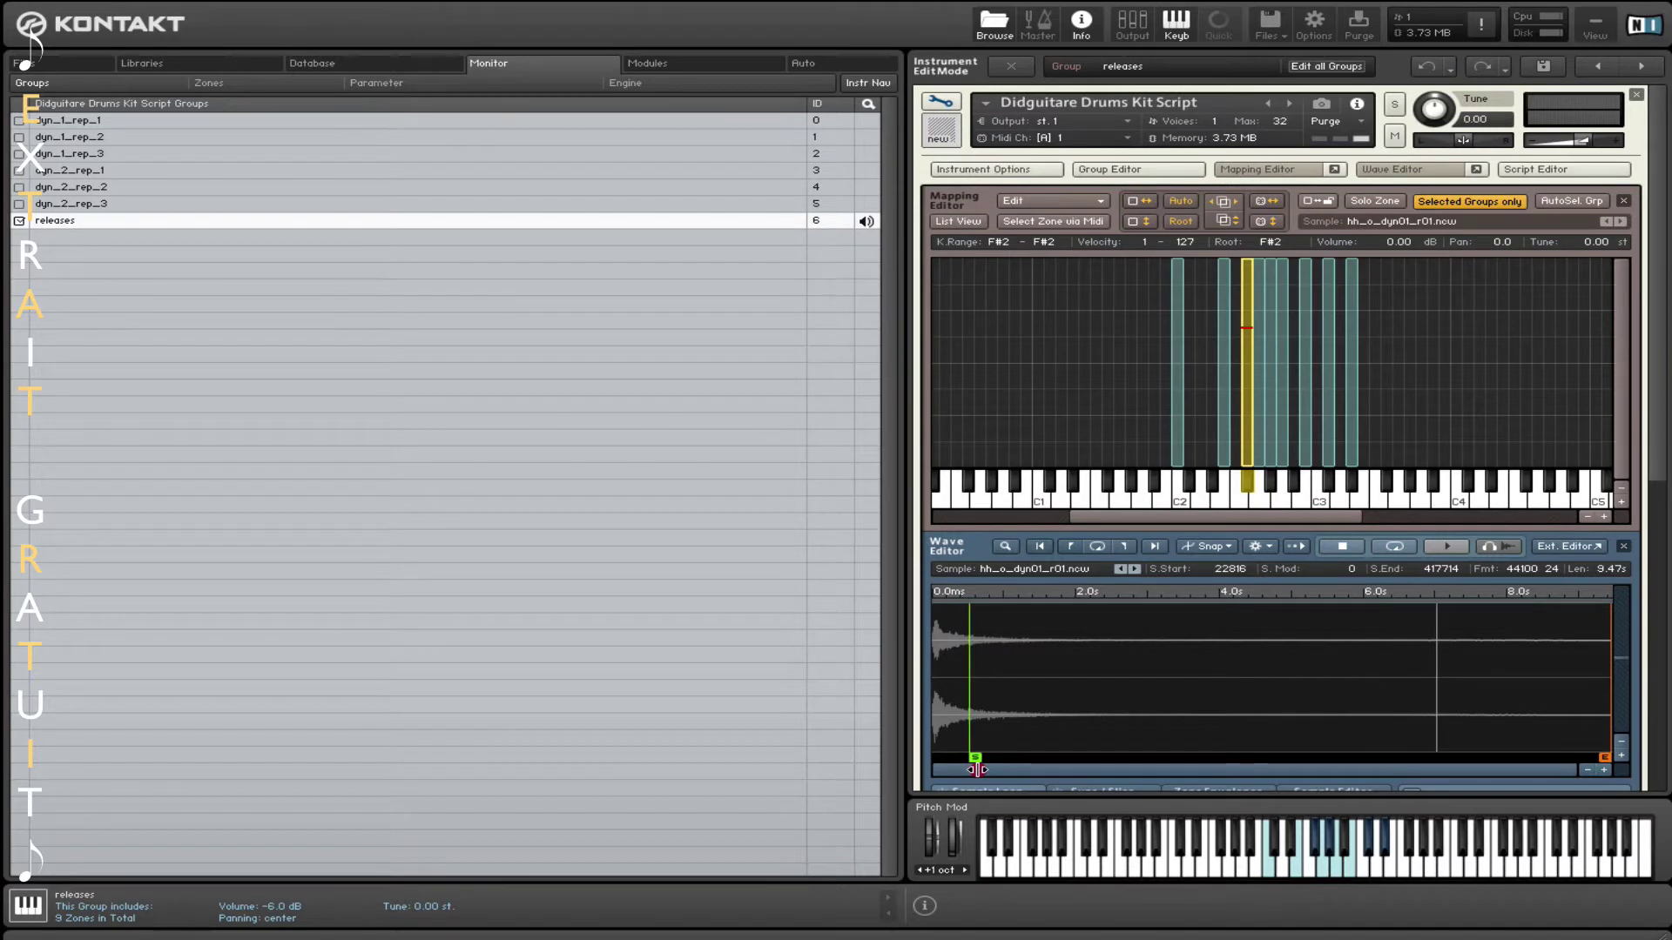
Set the sample start of the tom1 zone on G2 to 31320, in the decaying part of its waveform
click(1260, 427)
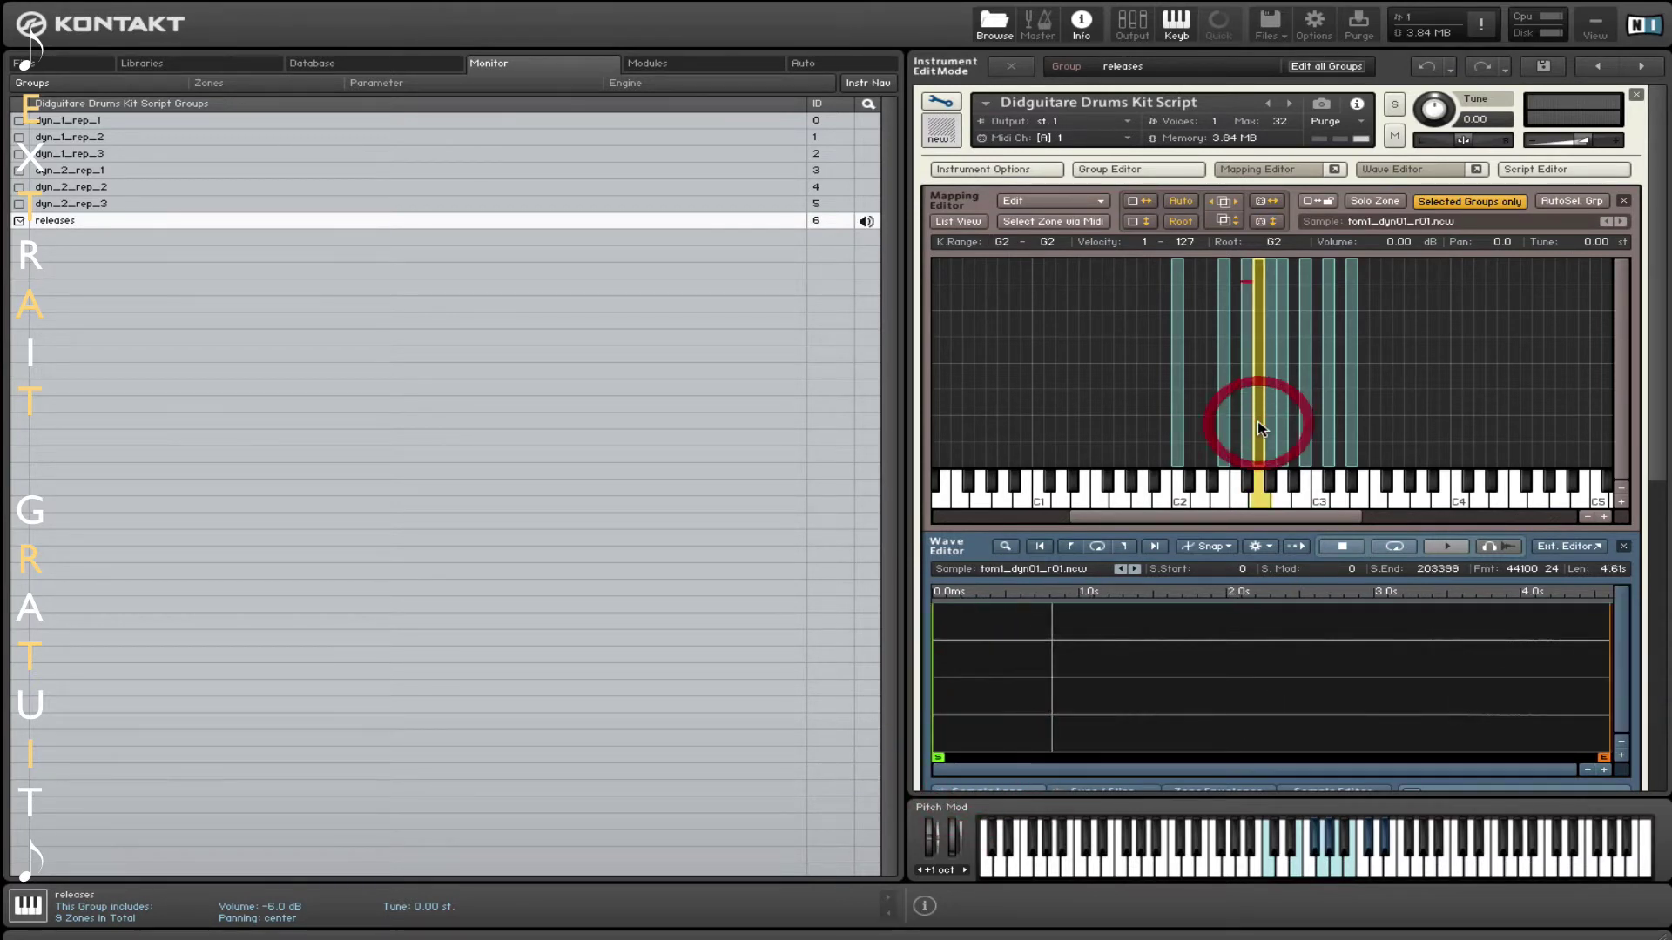
click(1618, 756)
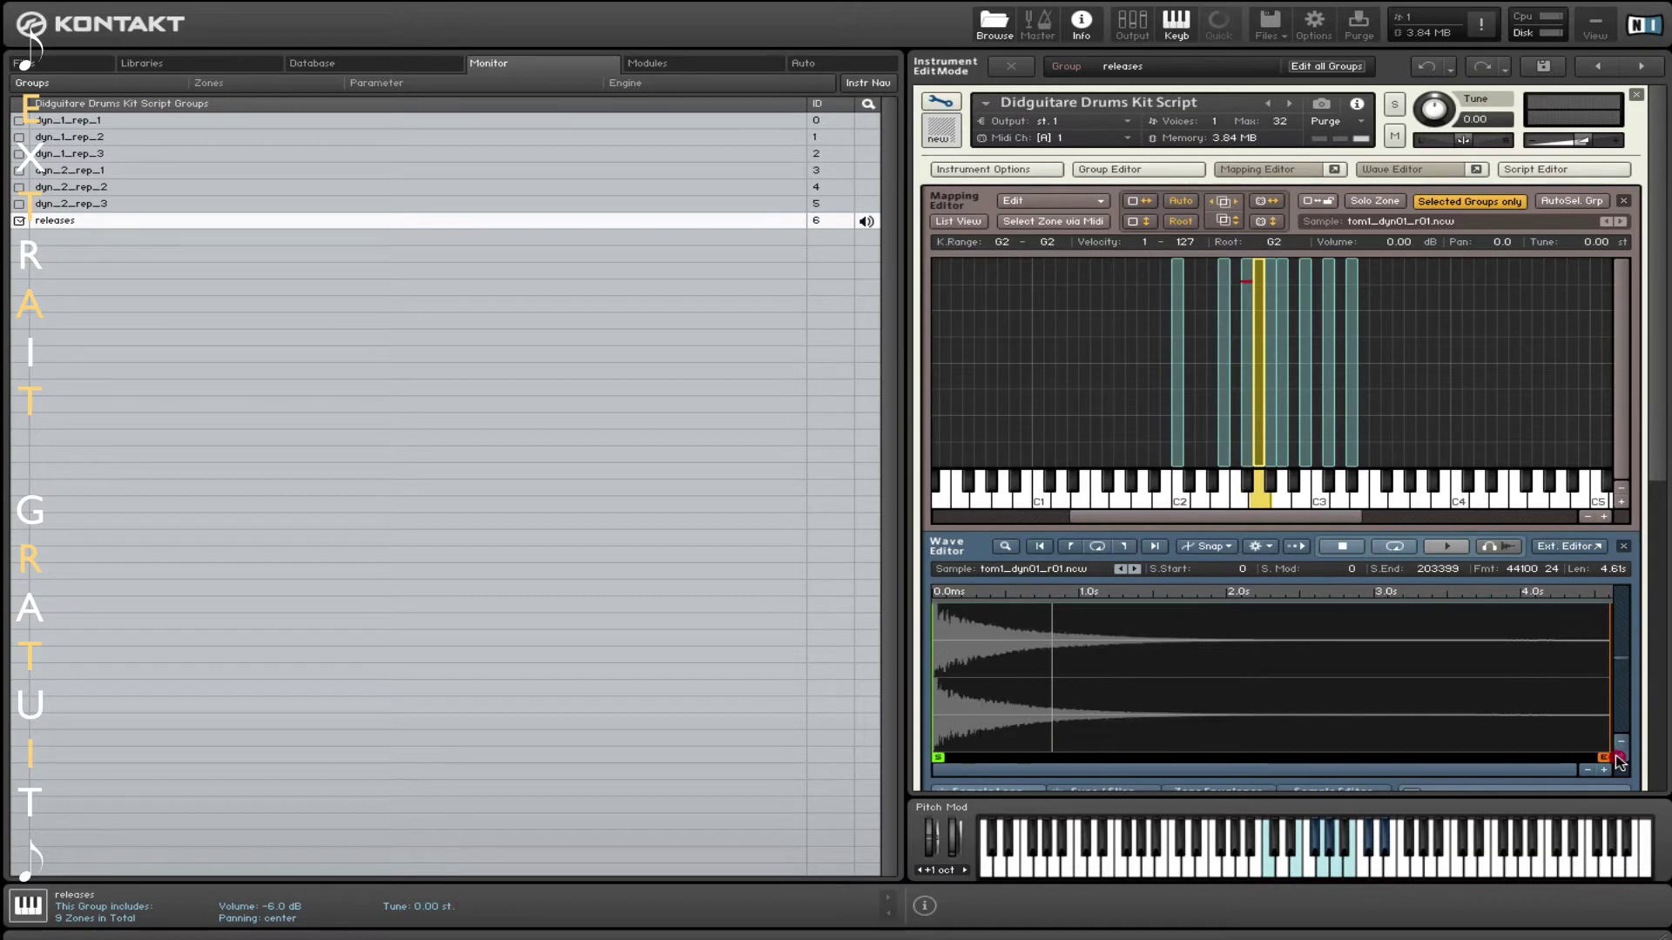
drag(938, 756, 1041, 751)
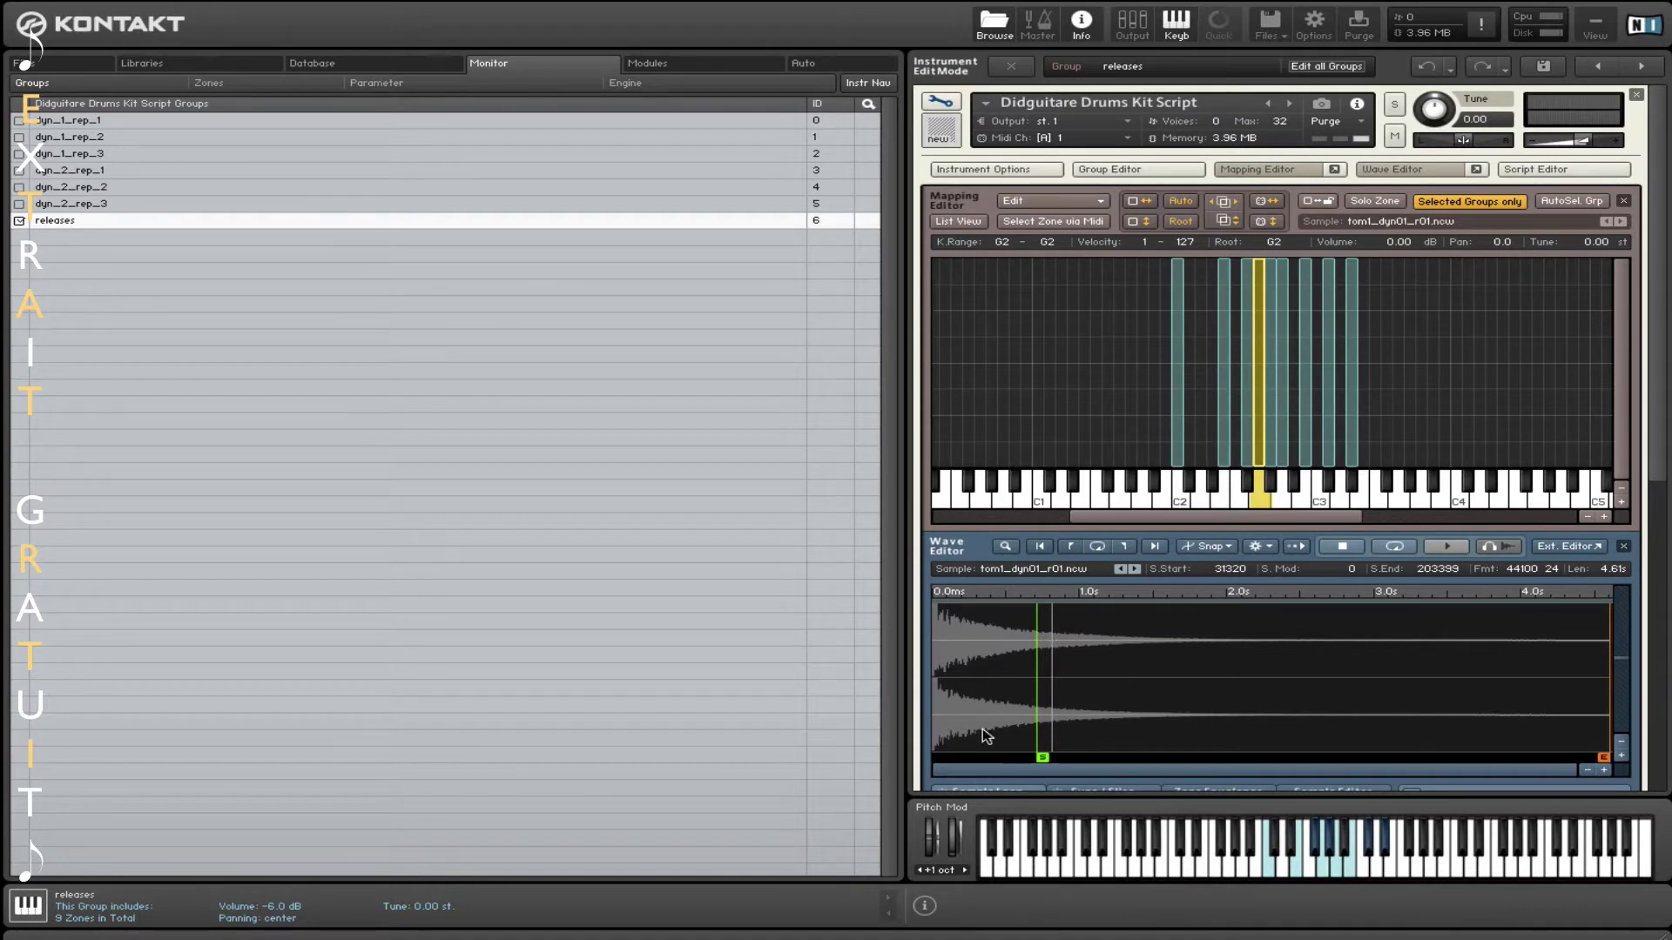
Set the sample start of the closed hi-hat zone on G#2 to 3924, just after its loudest part
click(1270, 444)
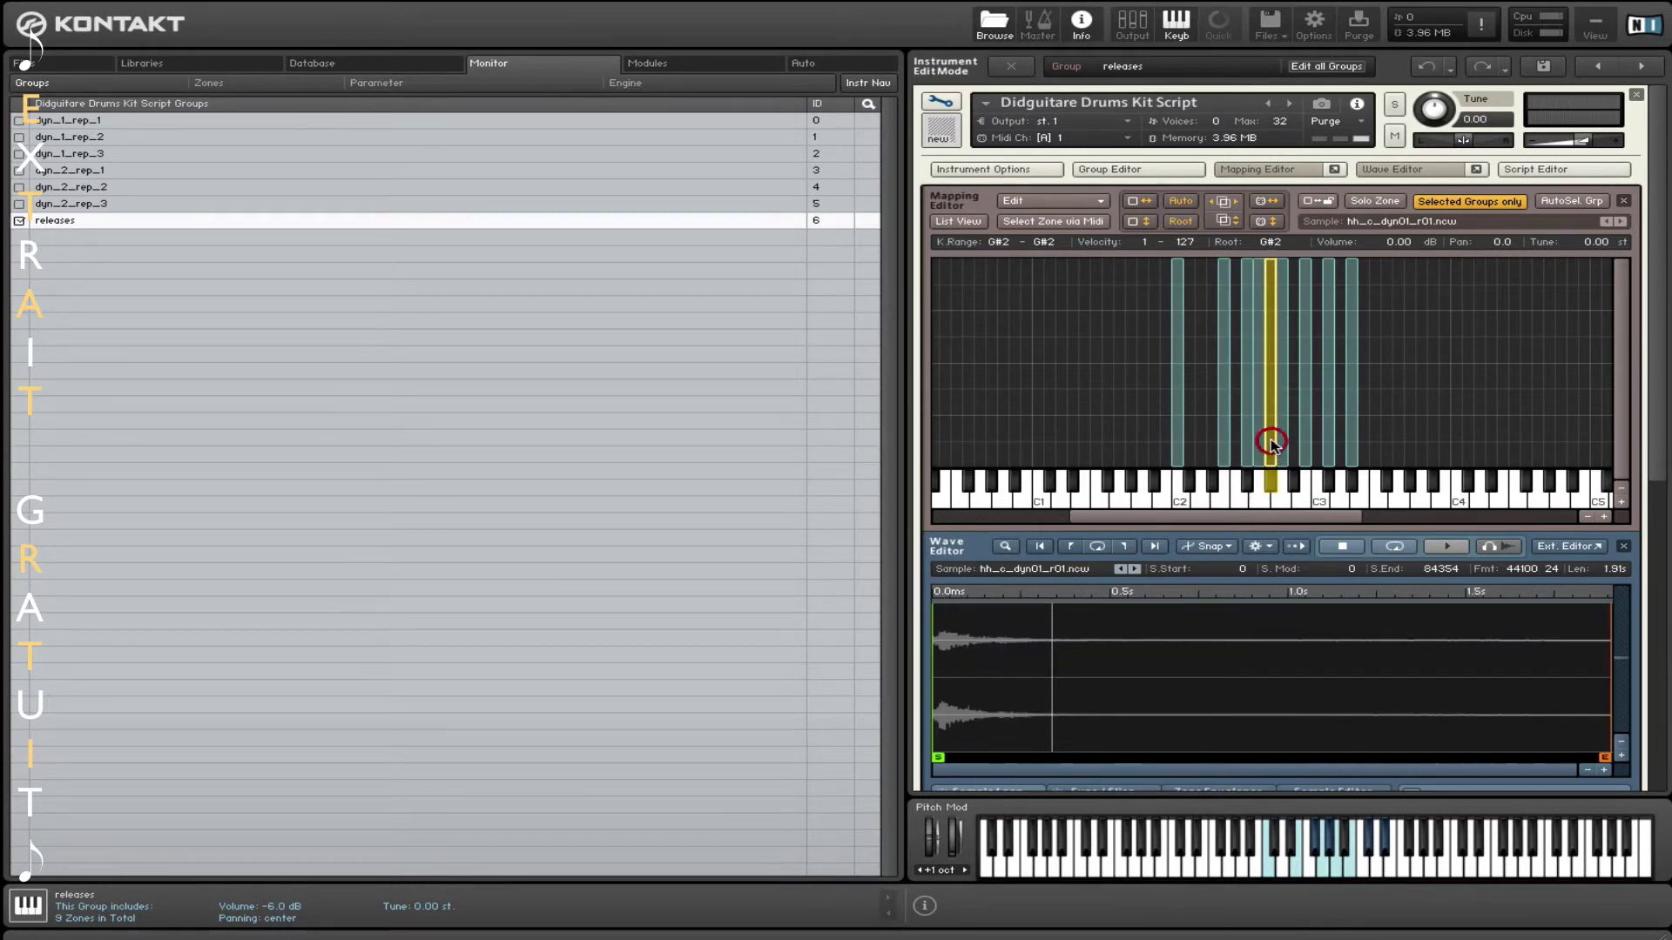
click(1621, 757)
click(1602, 768)
click(1603, 768)
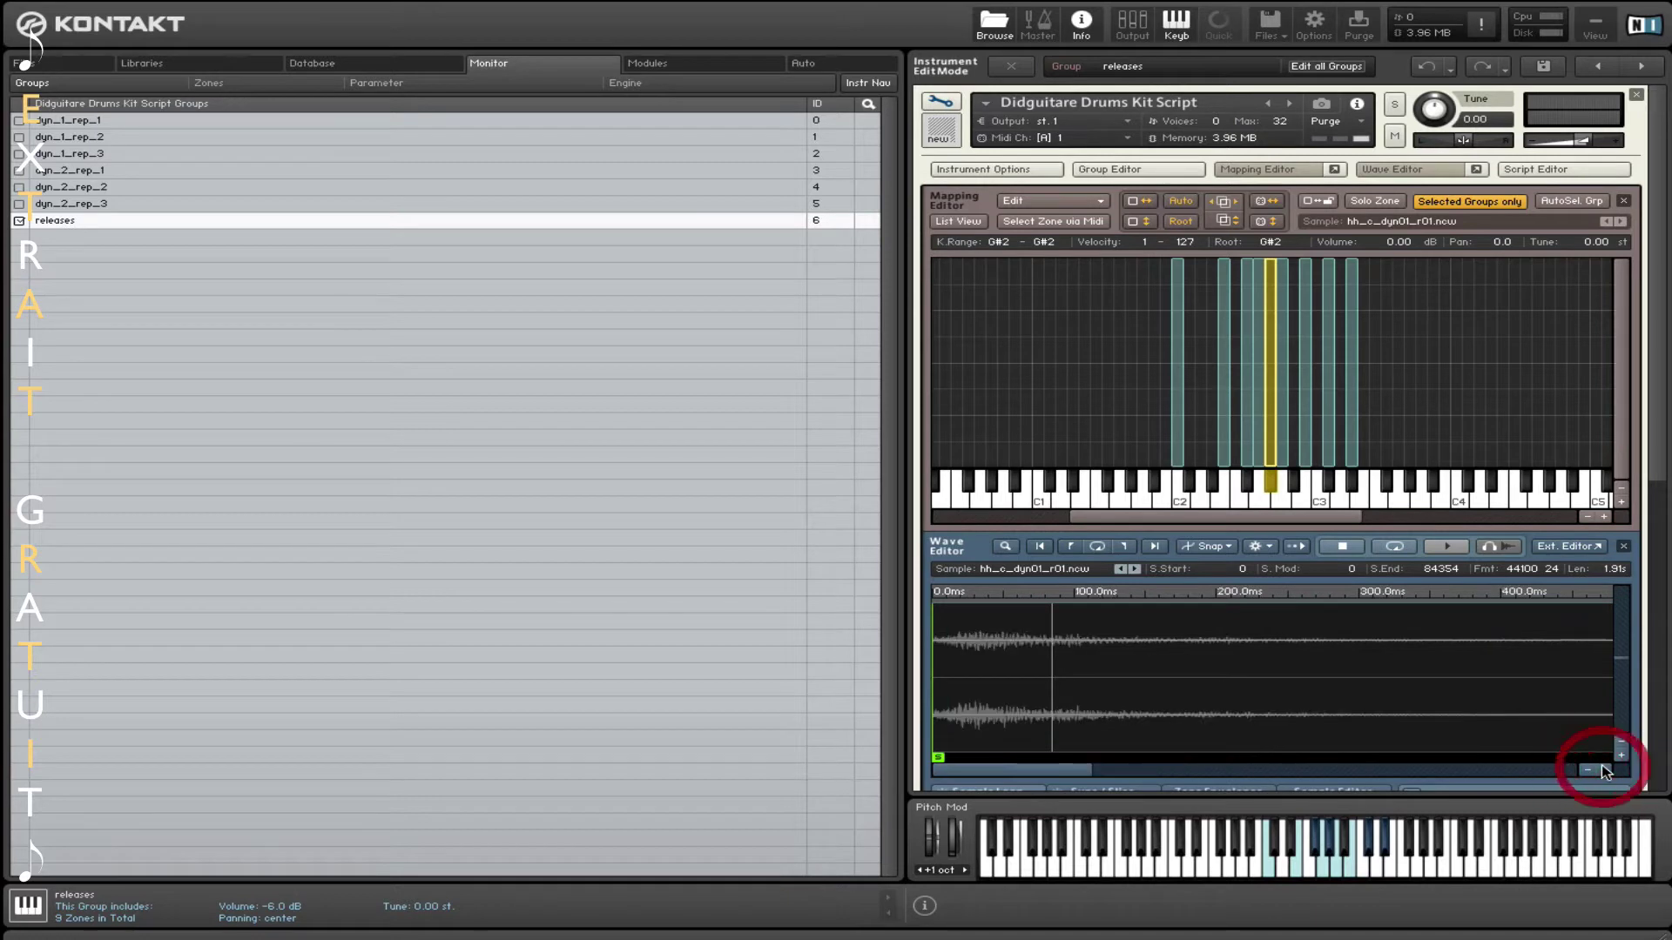
drag(938, 756, 1064, 756)
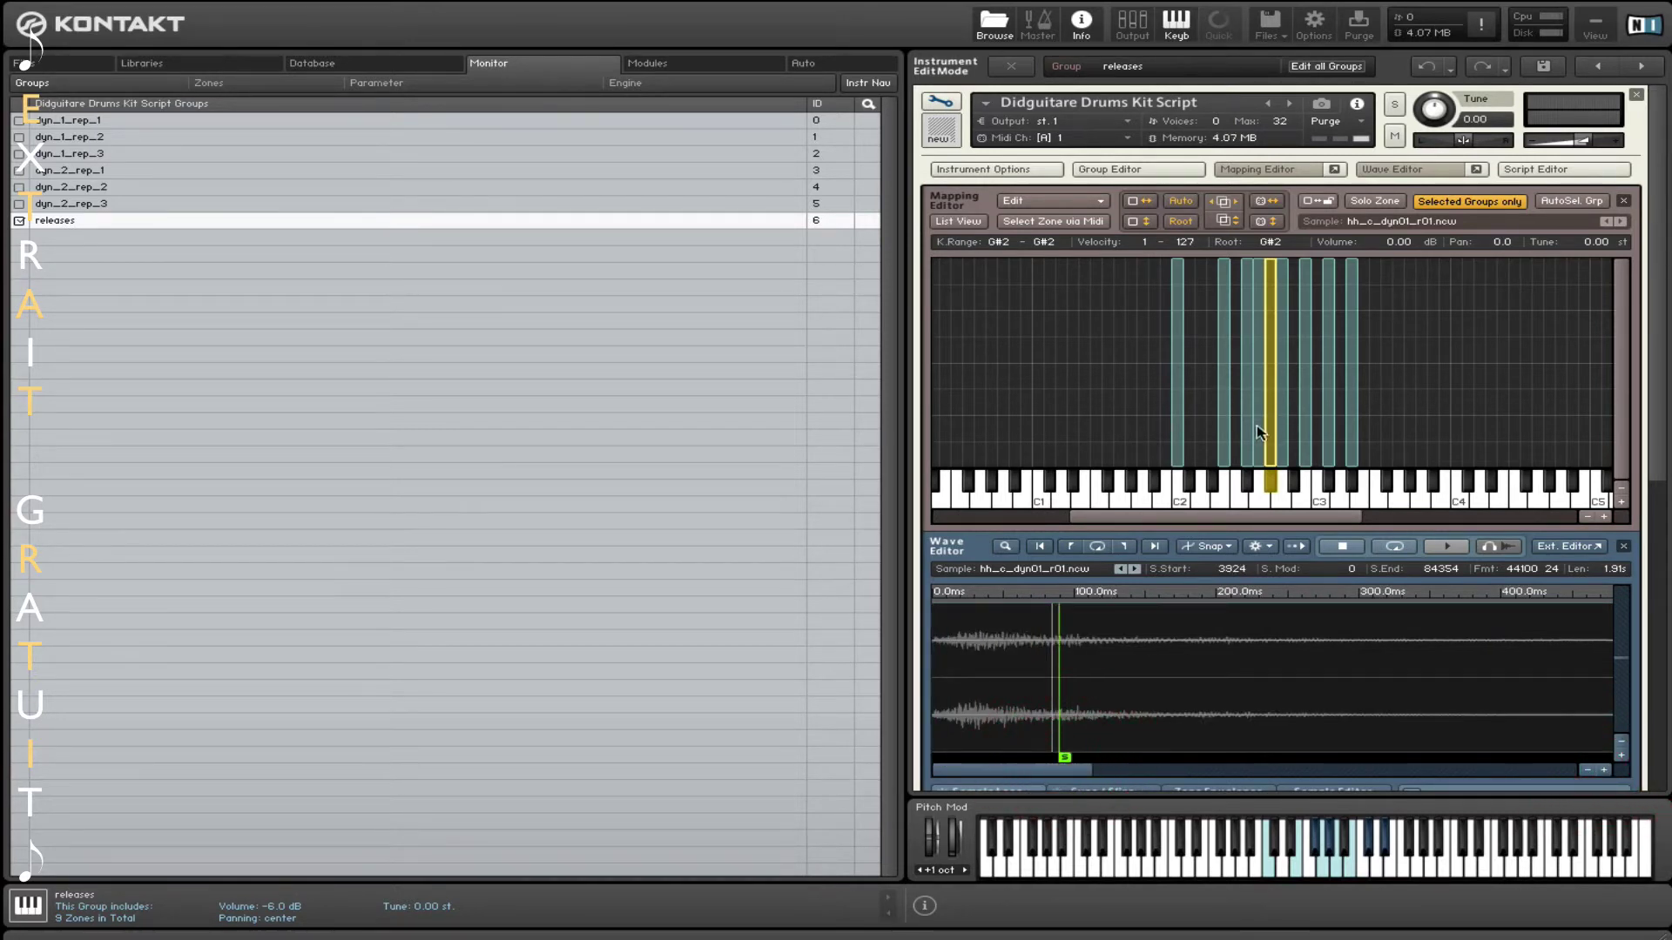
Set the sample start of the tom2 zone on A2 to 35073, in the decaying part of its waveform
click(1280, 438)
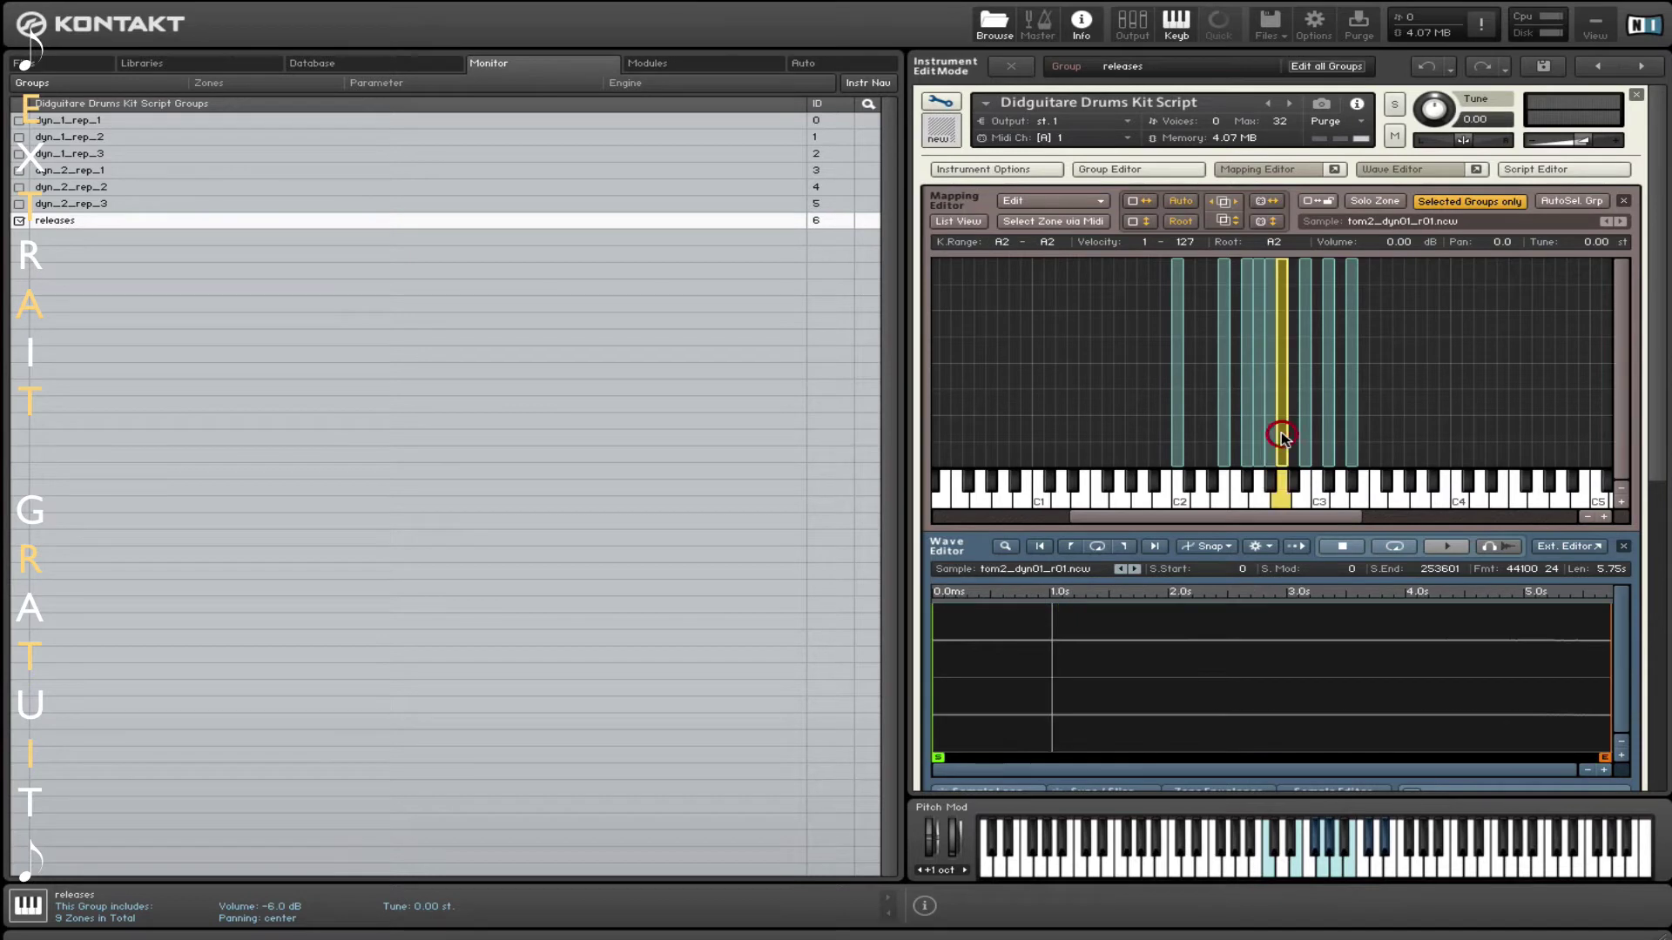
click(1605, 770)
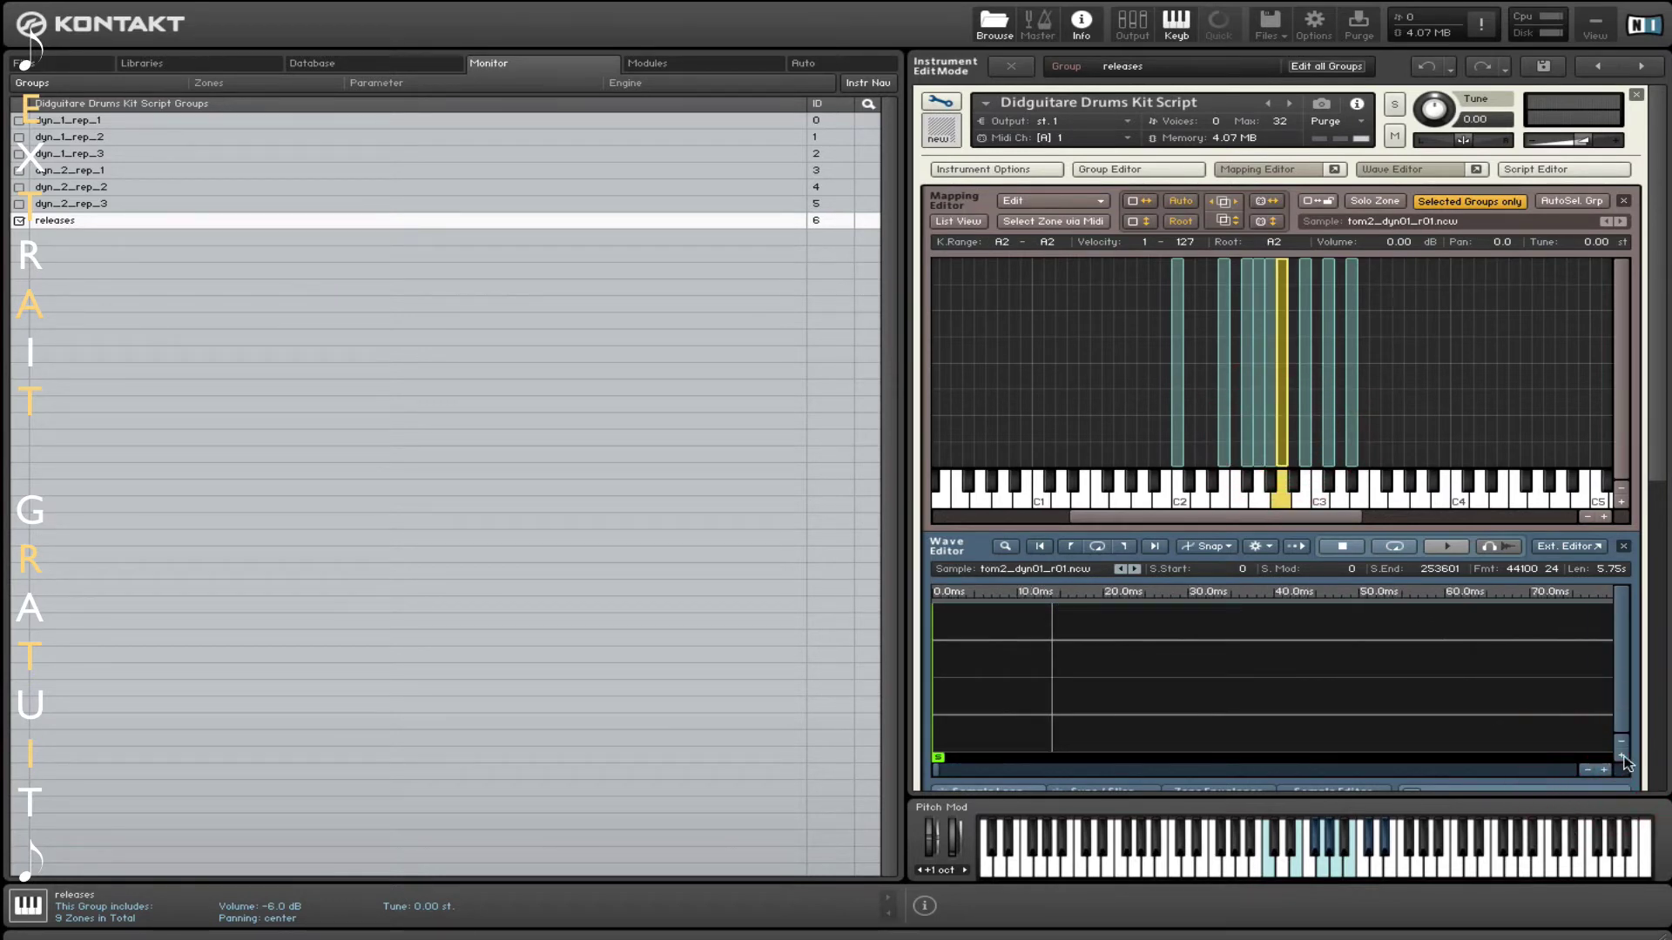
click(1623, 755)
click(1623, 756)
click(1622, 755)
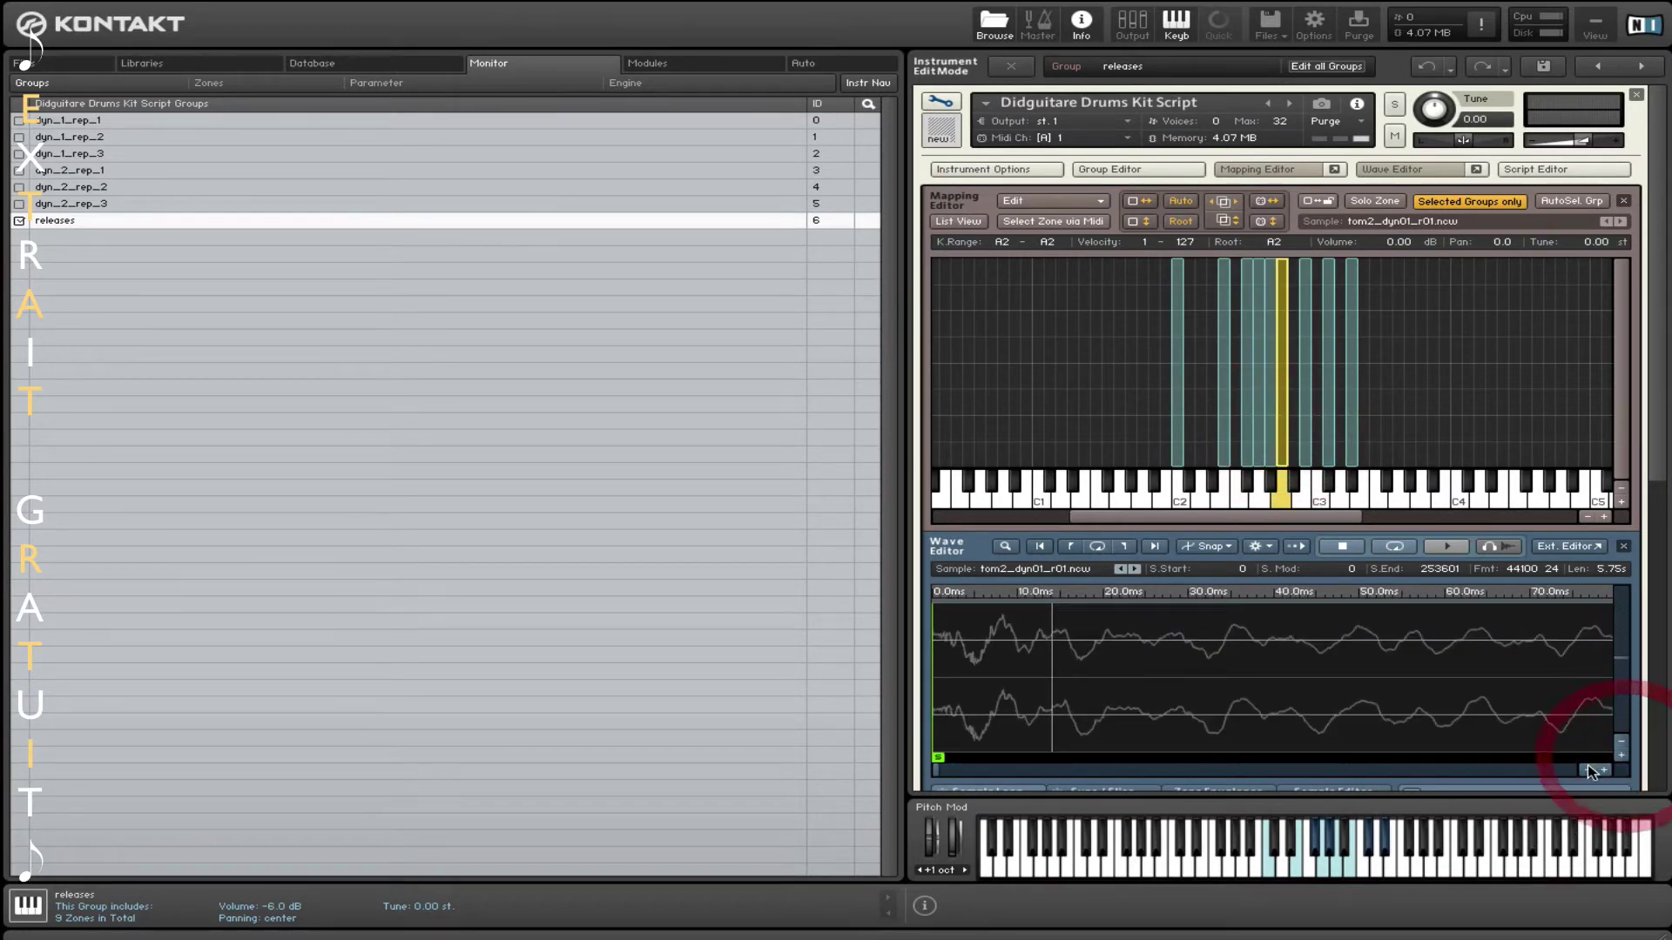
click(1587, 770)
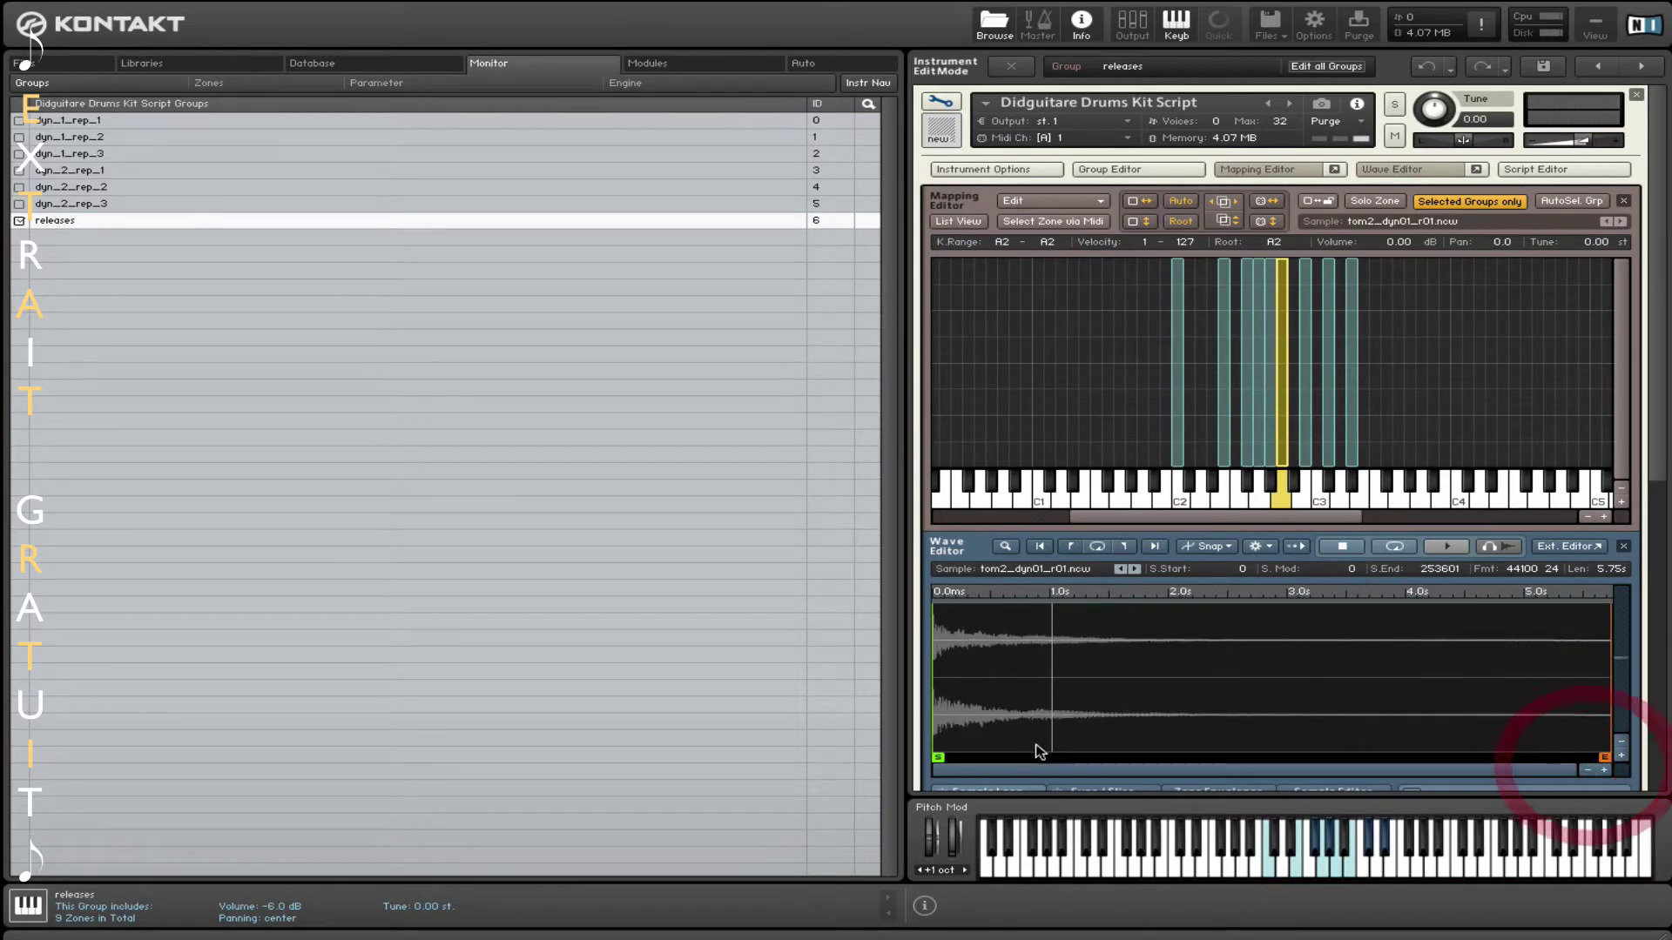
drag(938, 757, 1033, 756)
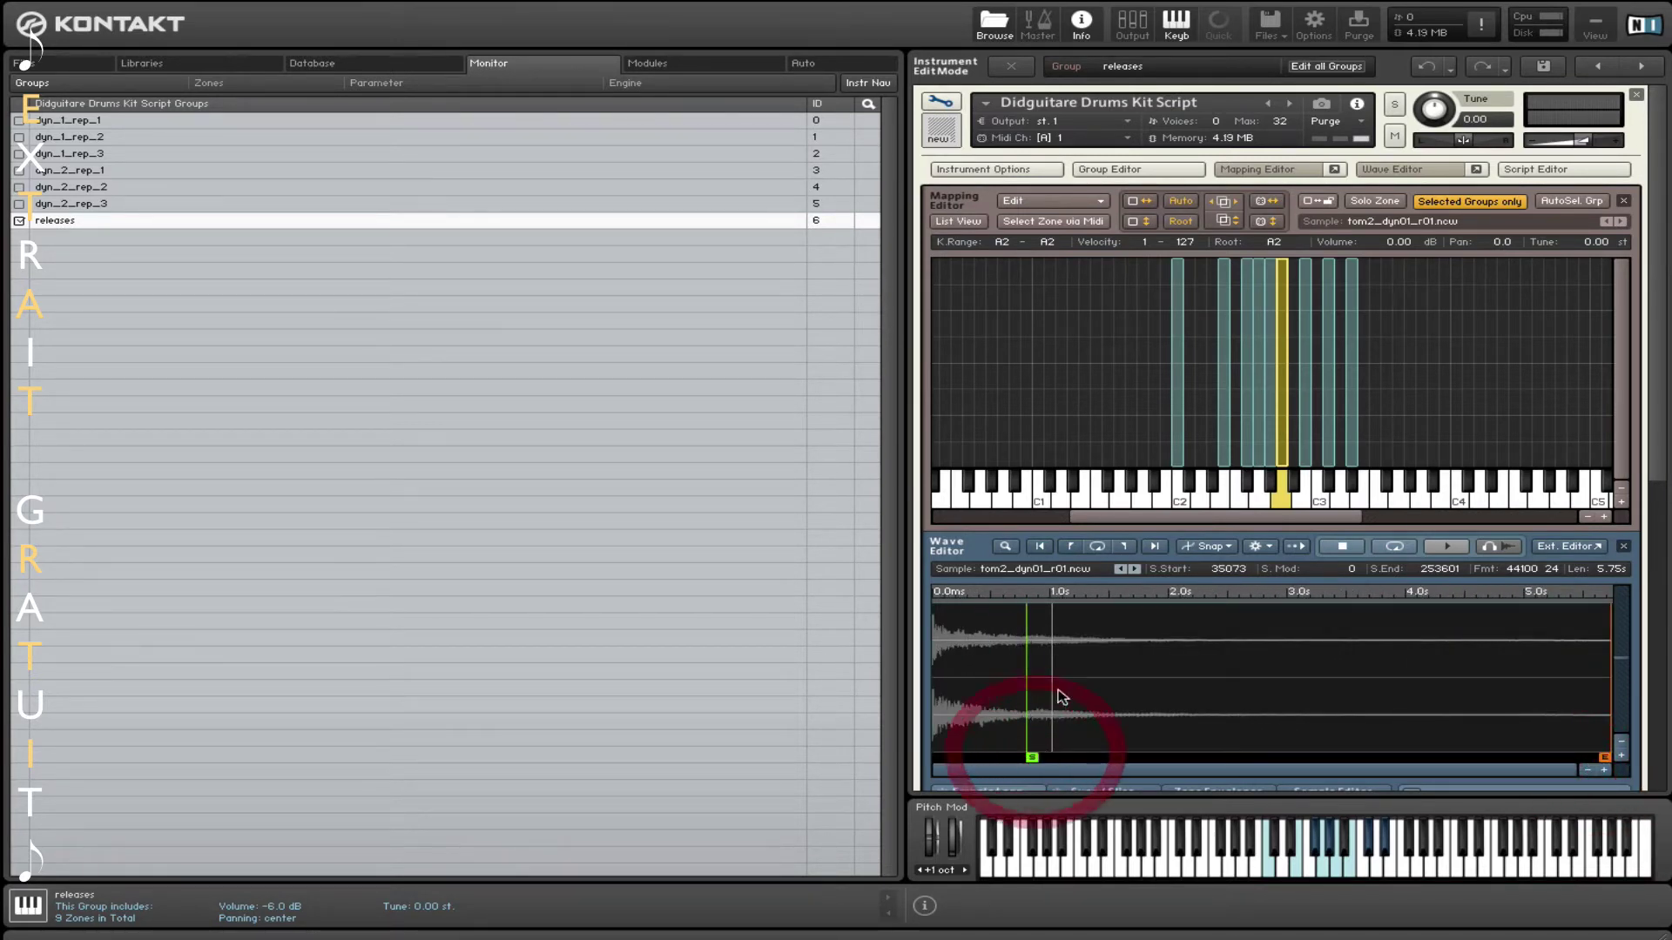
Set the sample start of the tom3 zone on B2 to 19404, beyond the loud attack of its waveform
click(1305, 452)
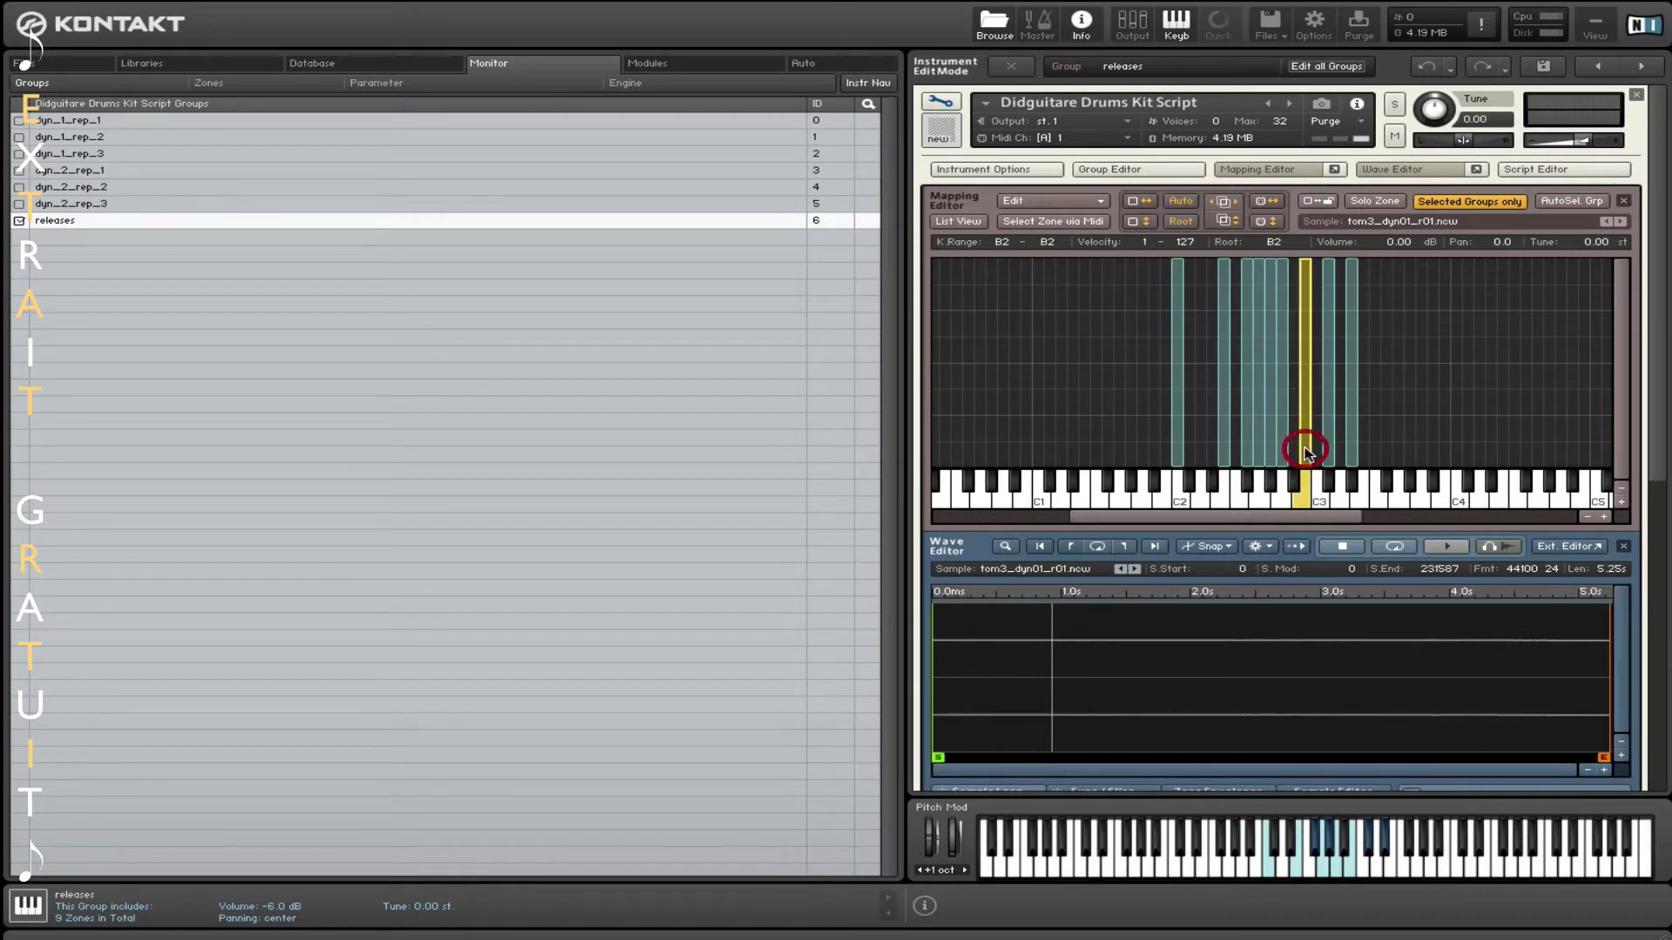
click(1621, 756)
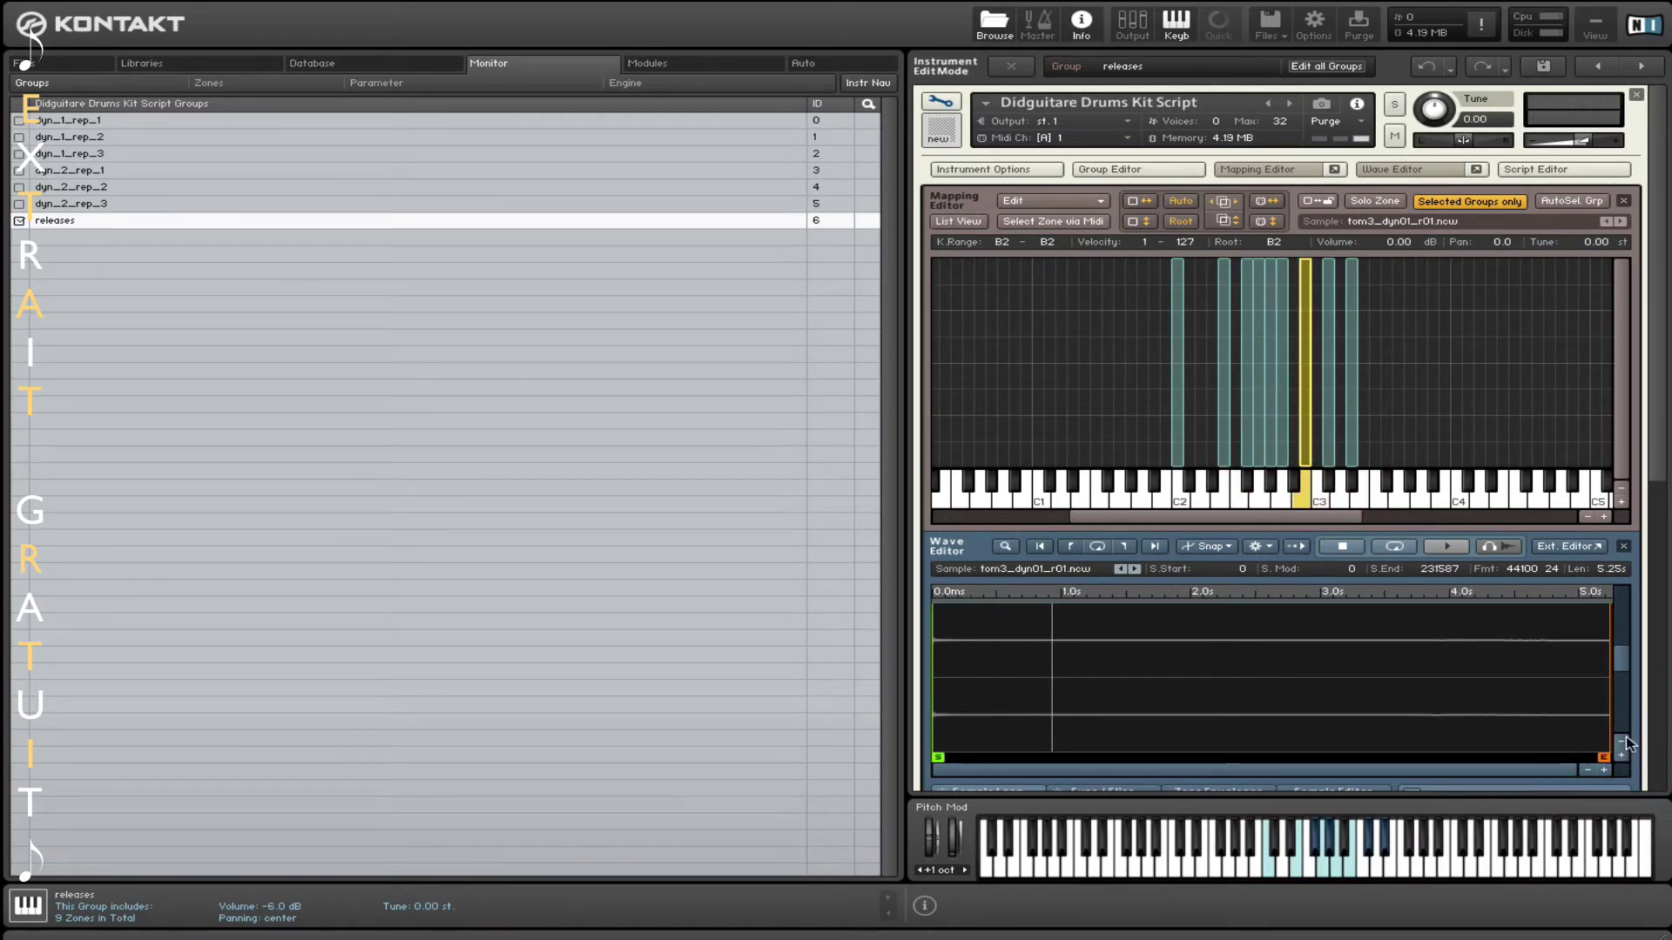
click(1623, 741)
click(1623, 741)
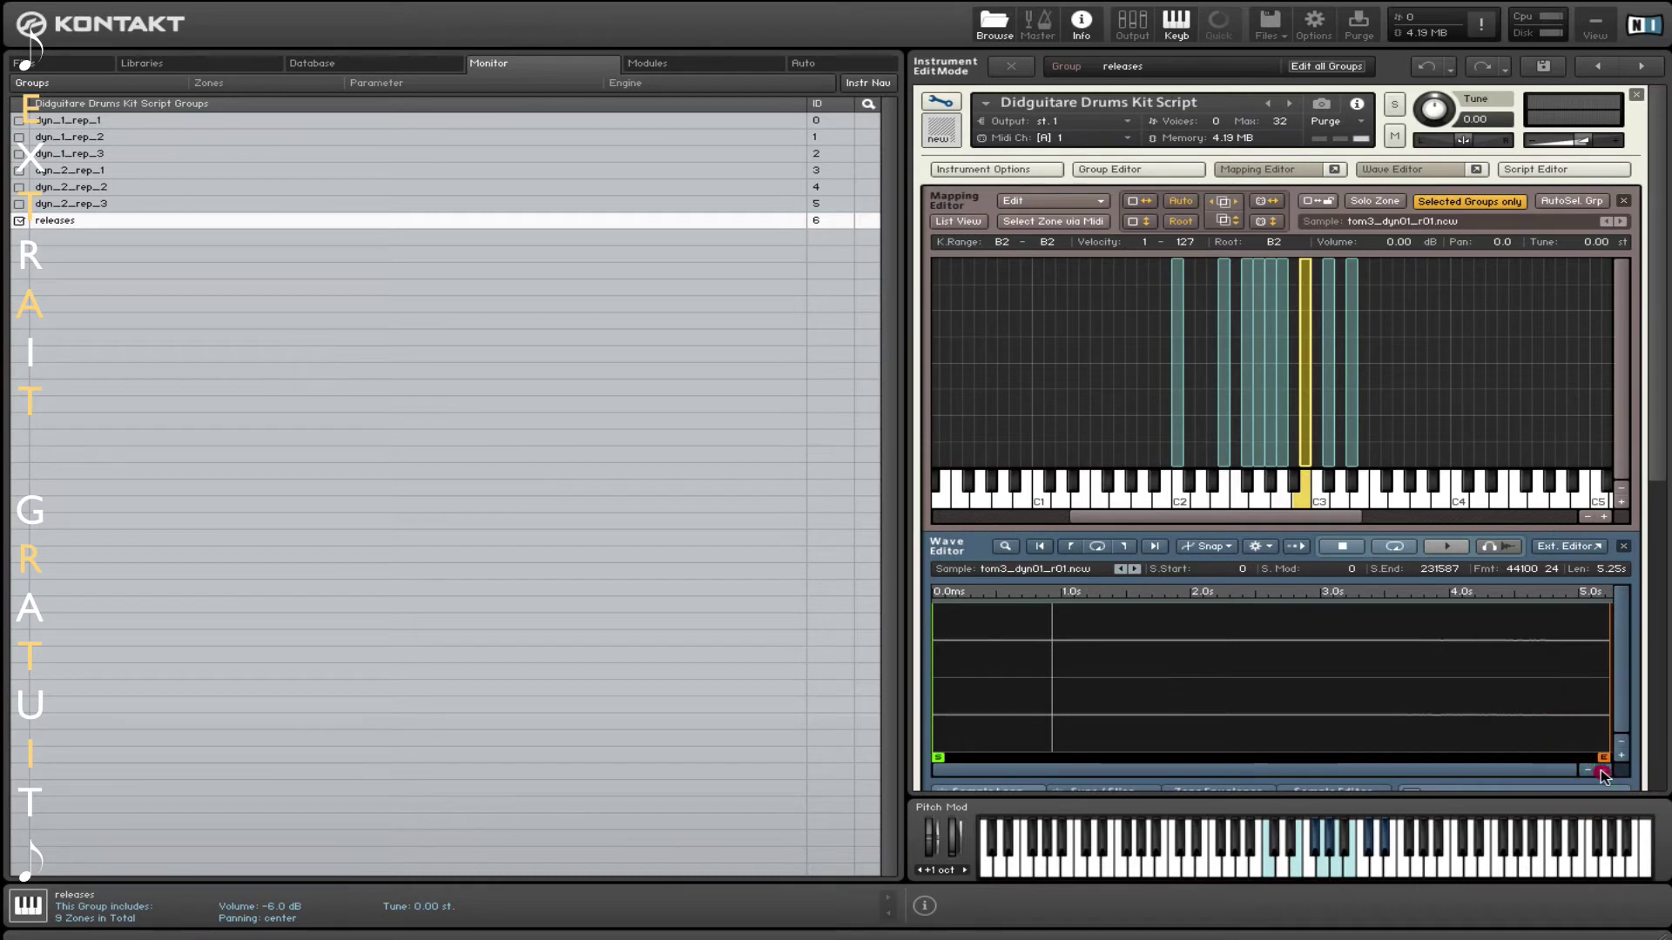
click(1604, 771)
click(1603, 771)
click(1603, 770)
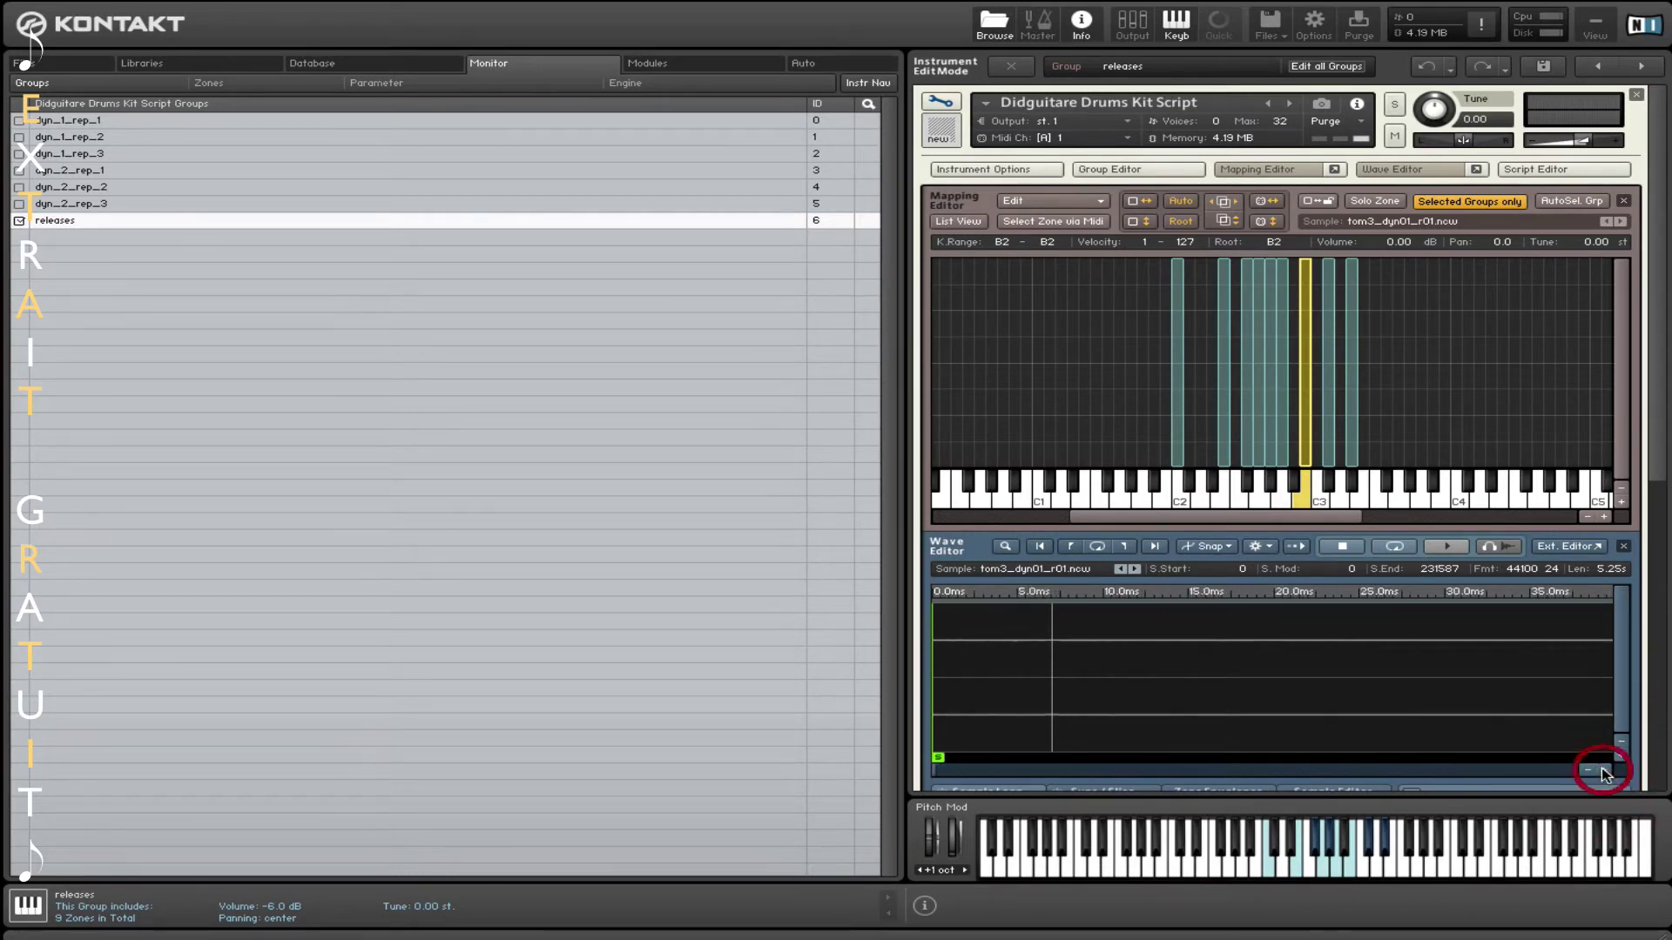
click(1619, 756)
click(1619, 756)
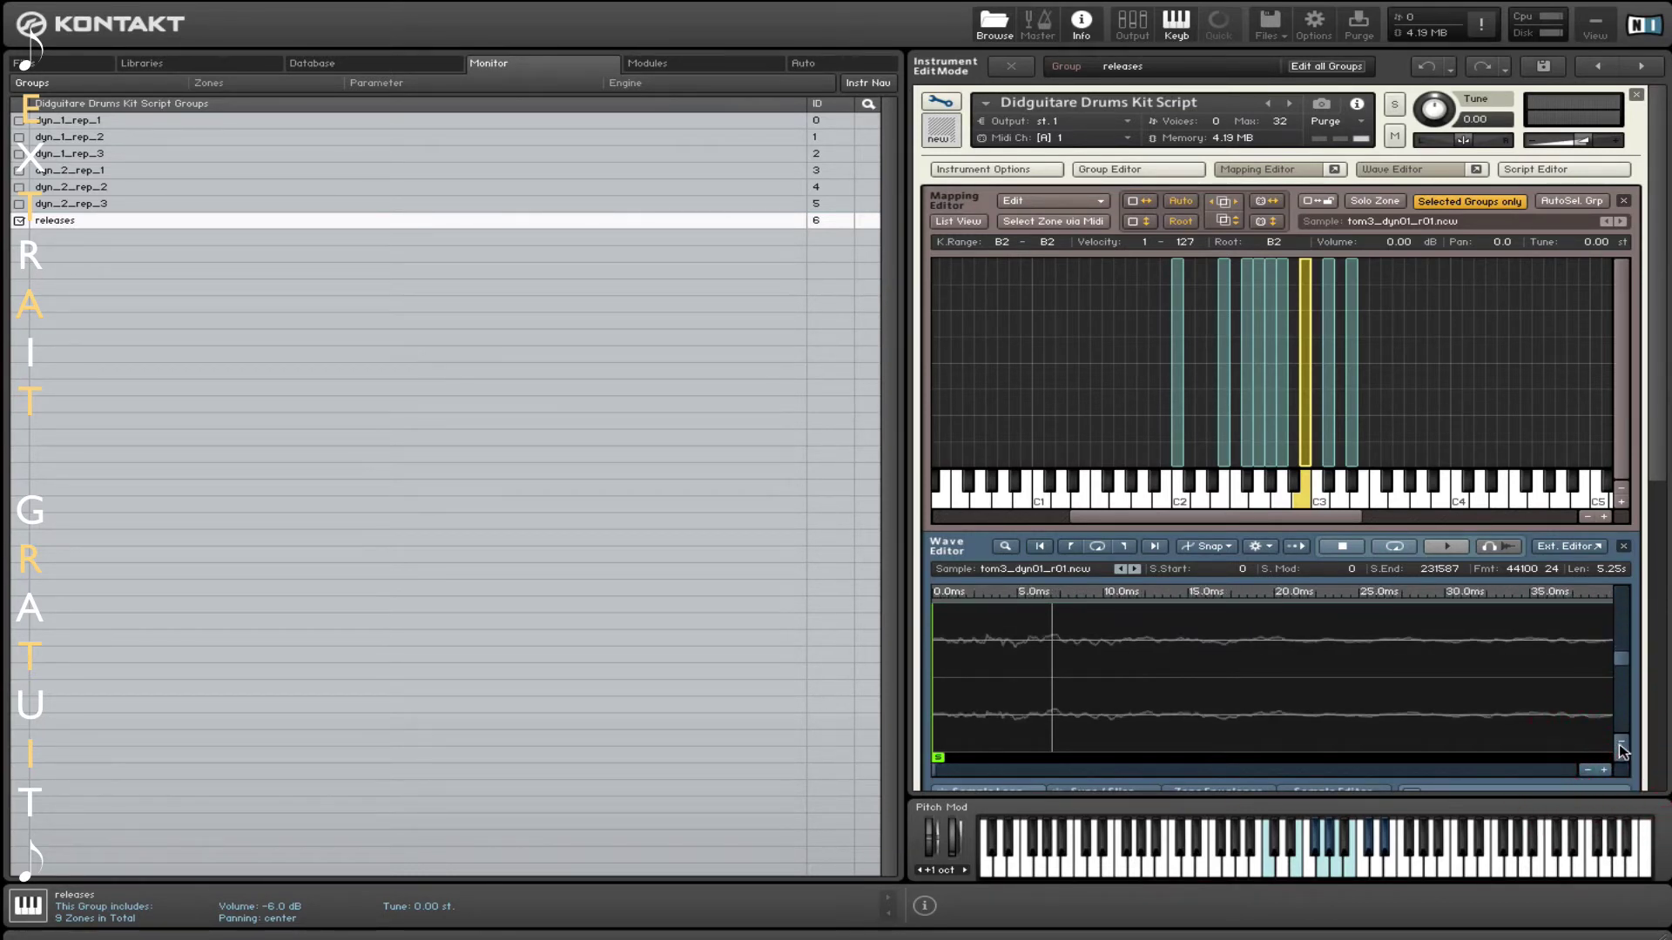
click(1621, 743)
click(1620, 743)
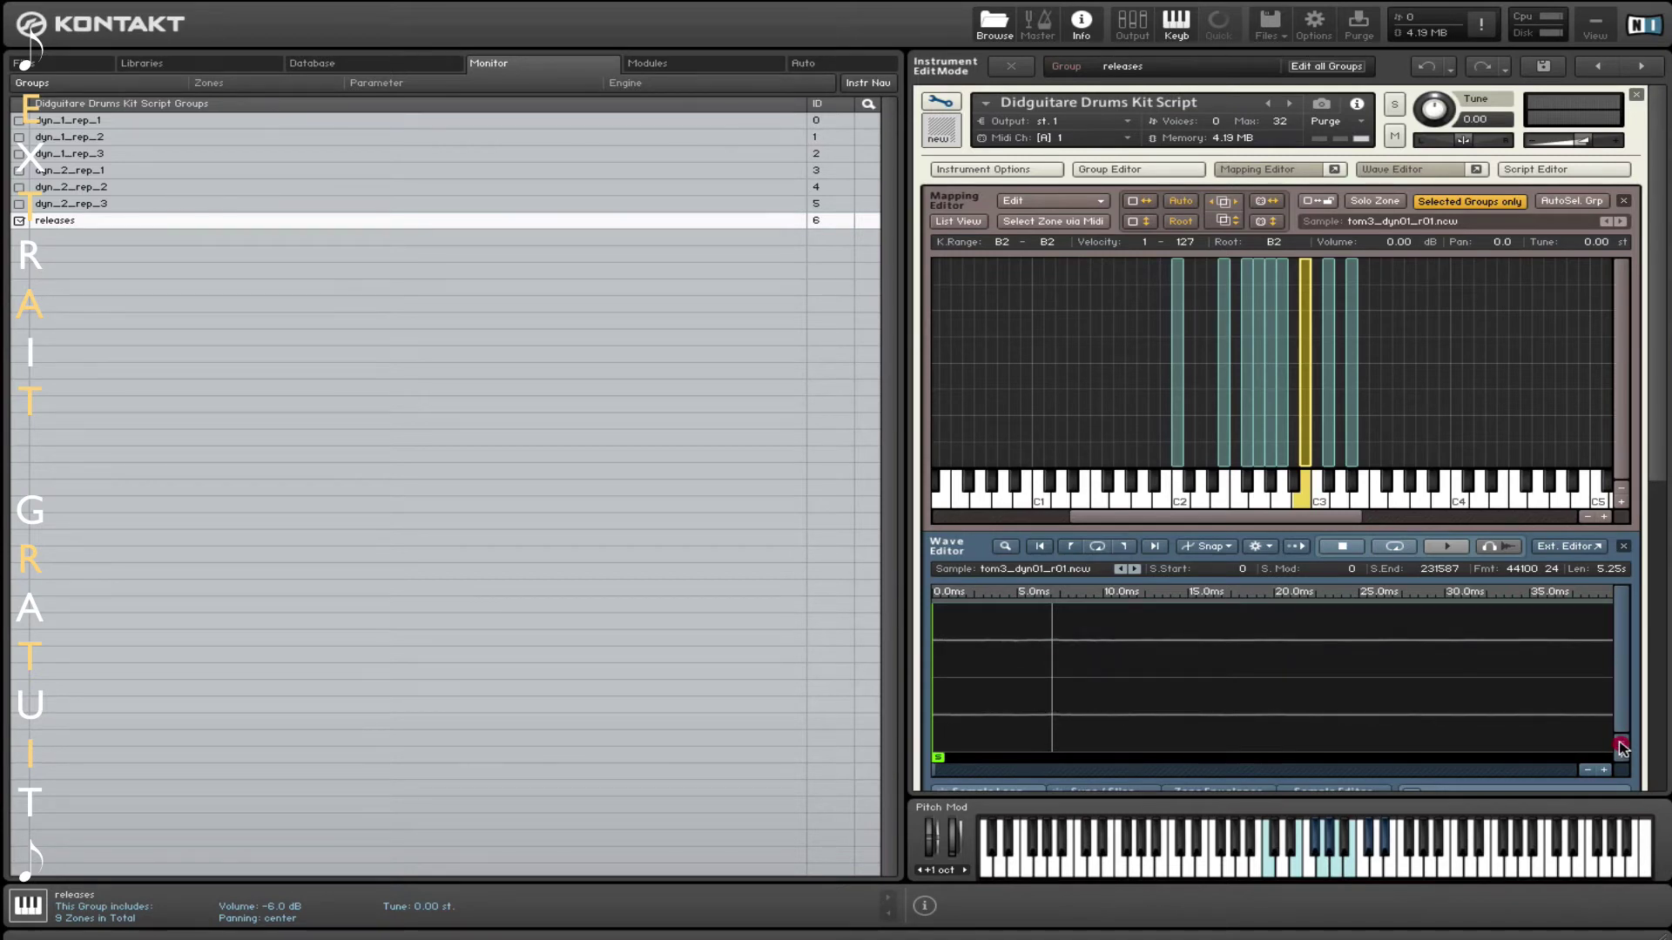
click(1604, 771)
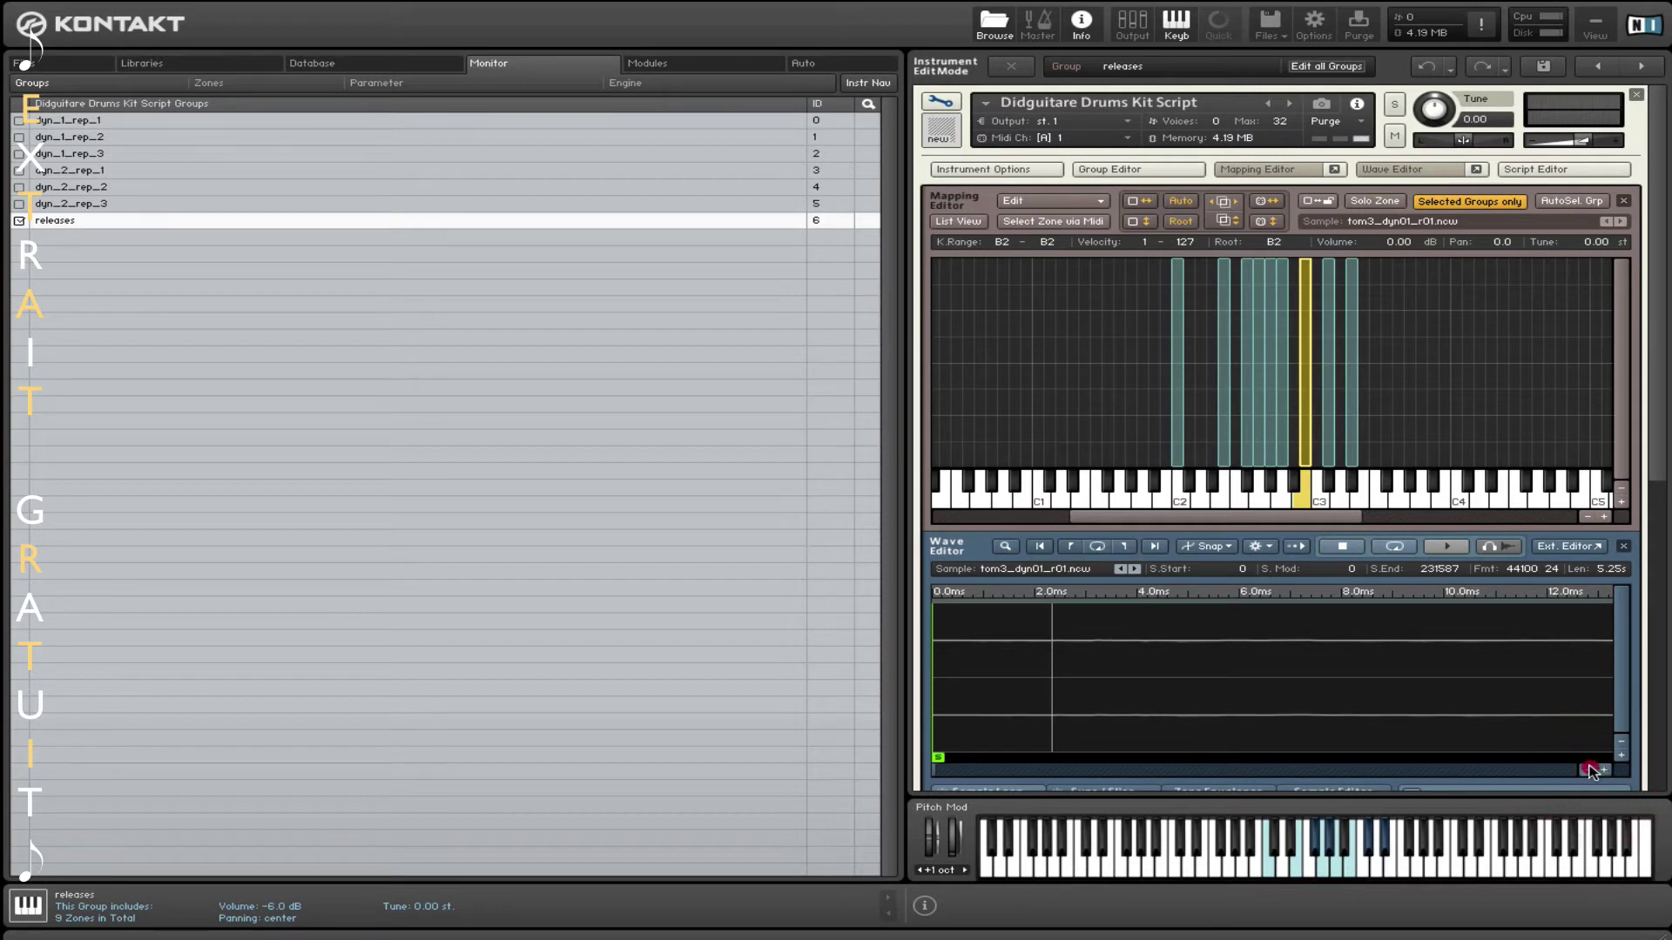
click(1589, 770)
click(1589, 770)
click(1590, 771)
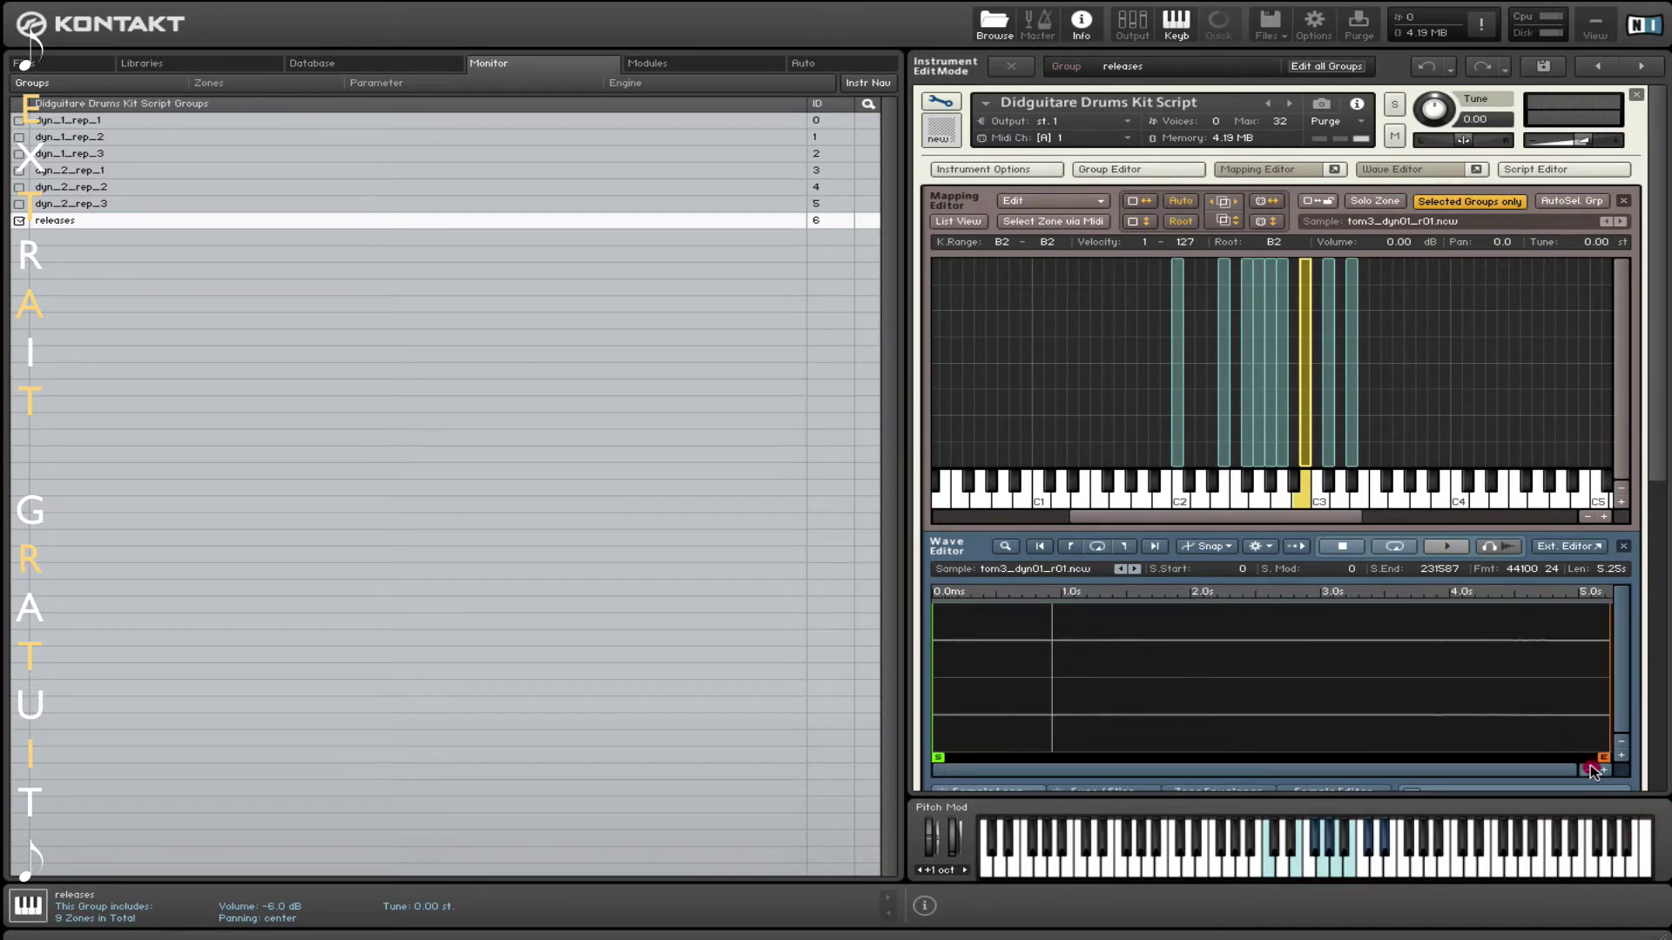
click(1589, 770)
drag(938, 757, 956, 758)
click(1620, 755)
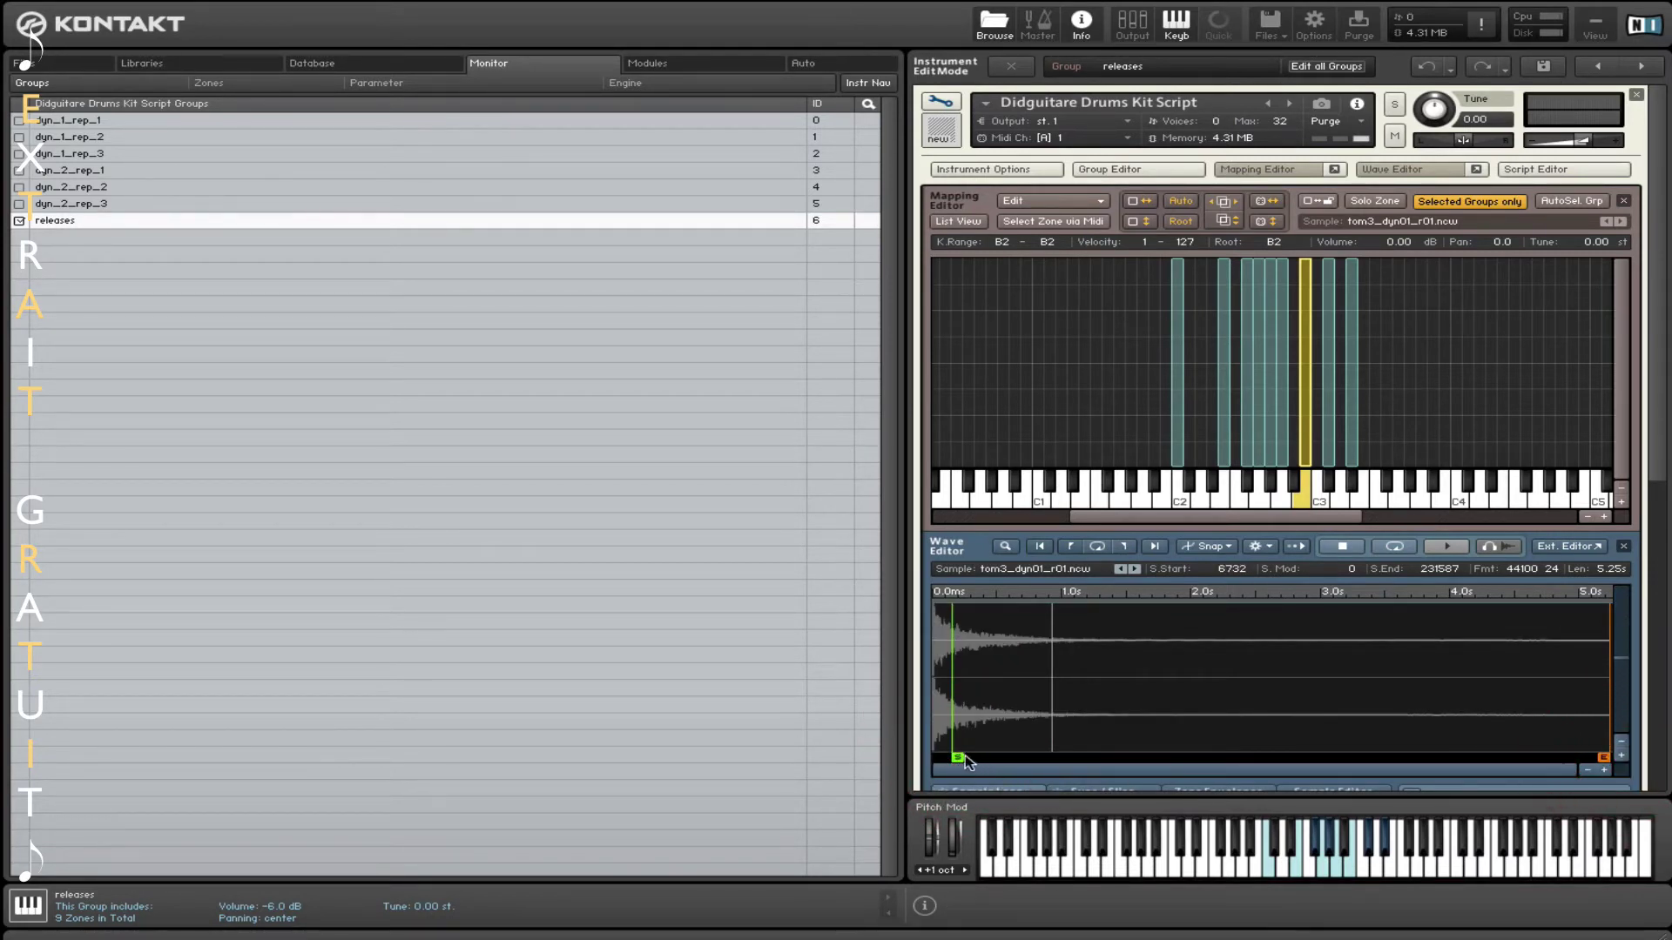
drag(961, 756, 997, 756)
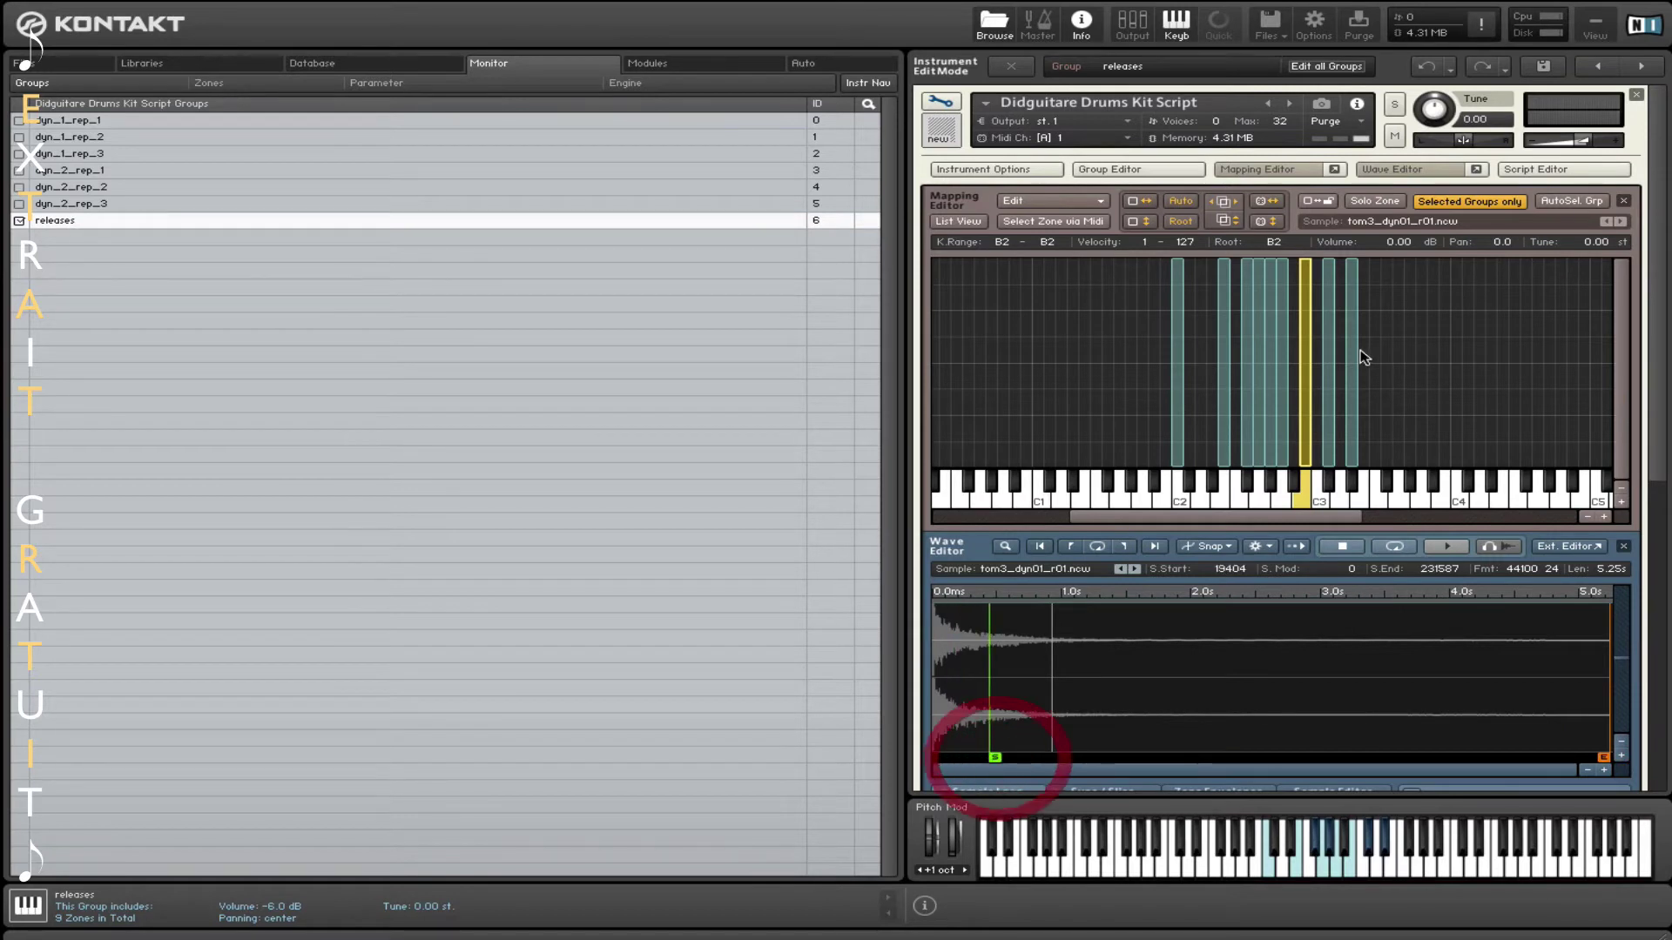
Set the sample start of the ride crash zone on C#3 to 104796, skipping its loud attack
click(1332, 385)
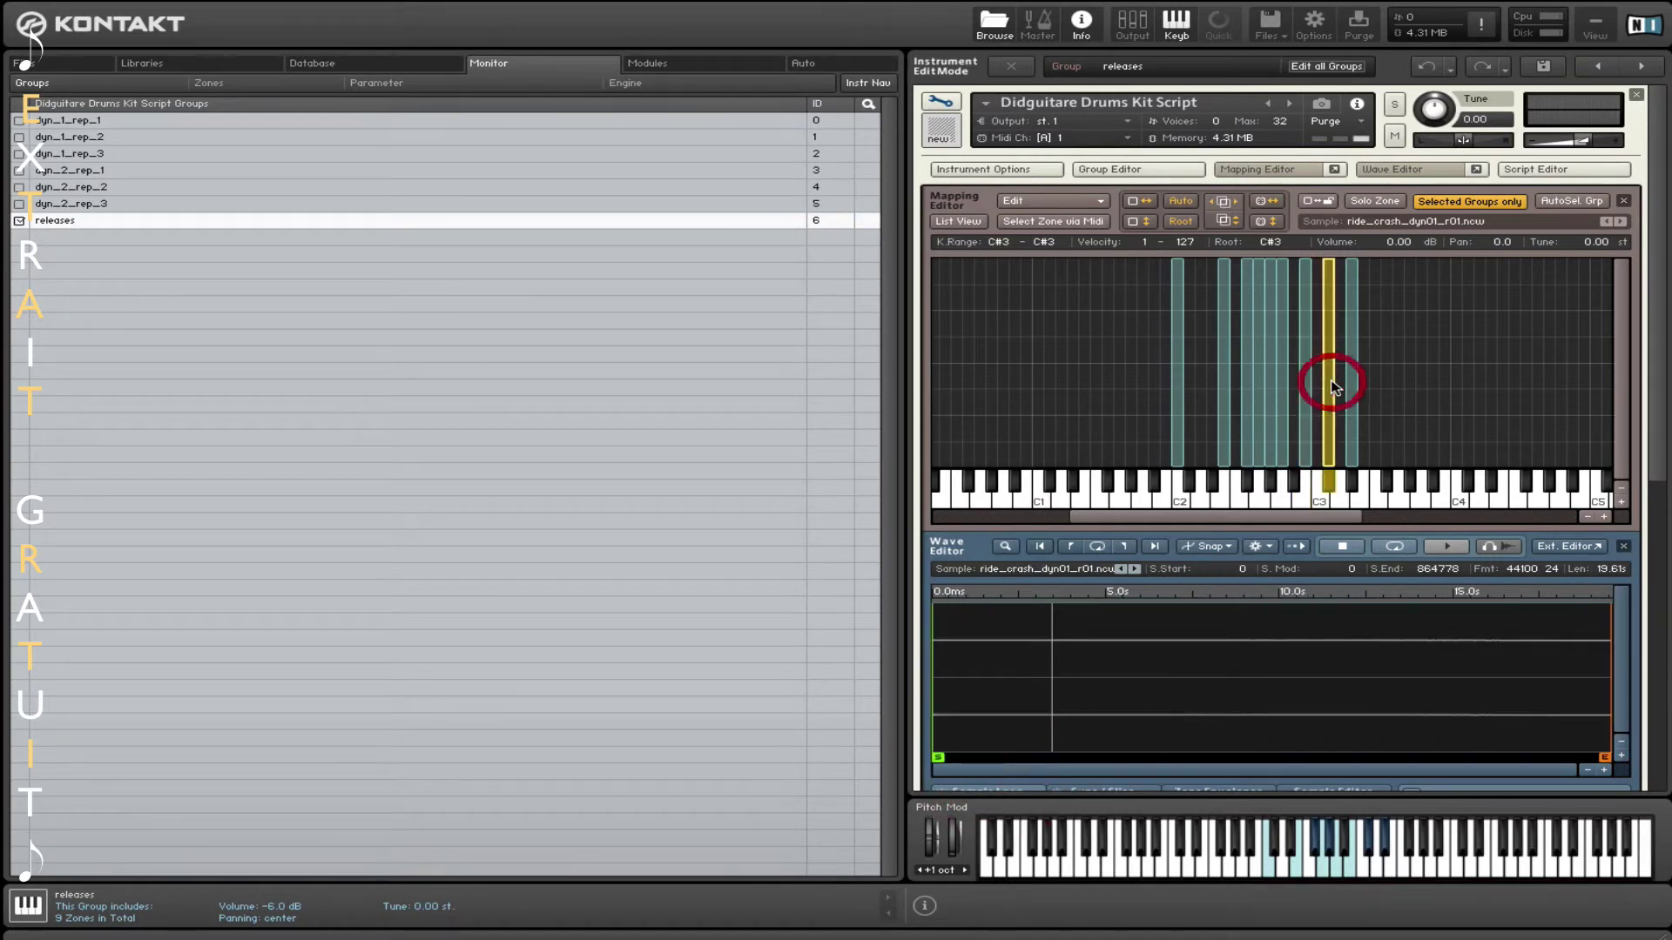
click(1618, 757)
click(1618, 757)
click(1618, 758)
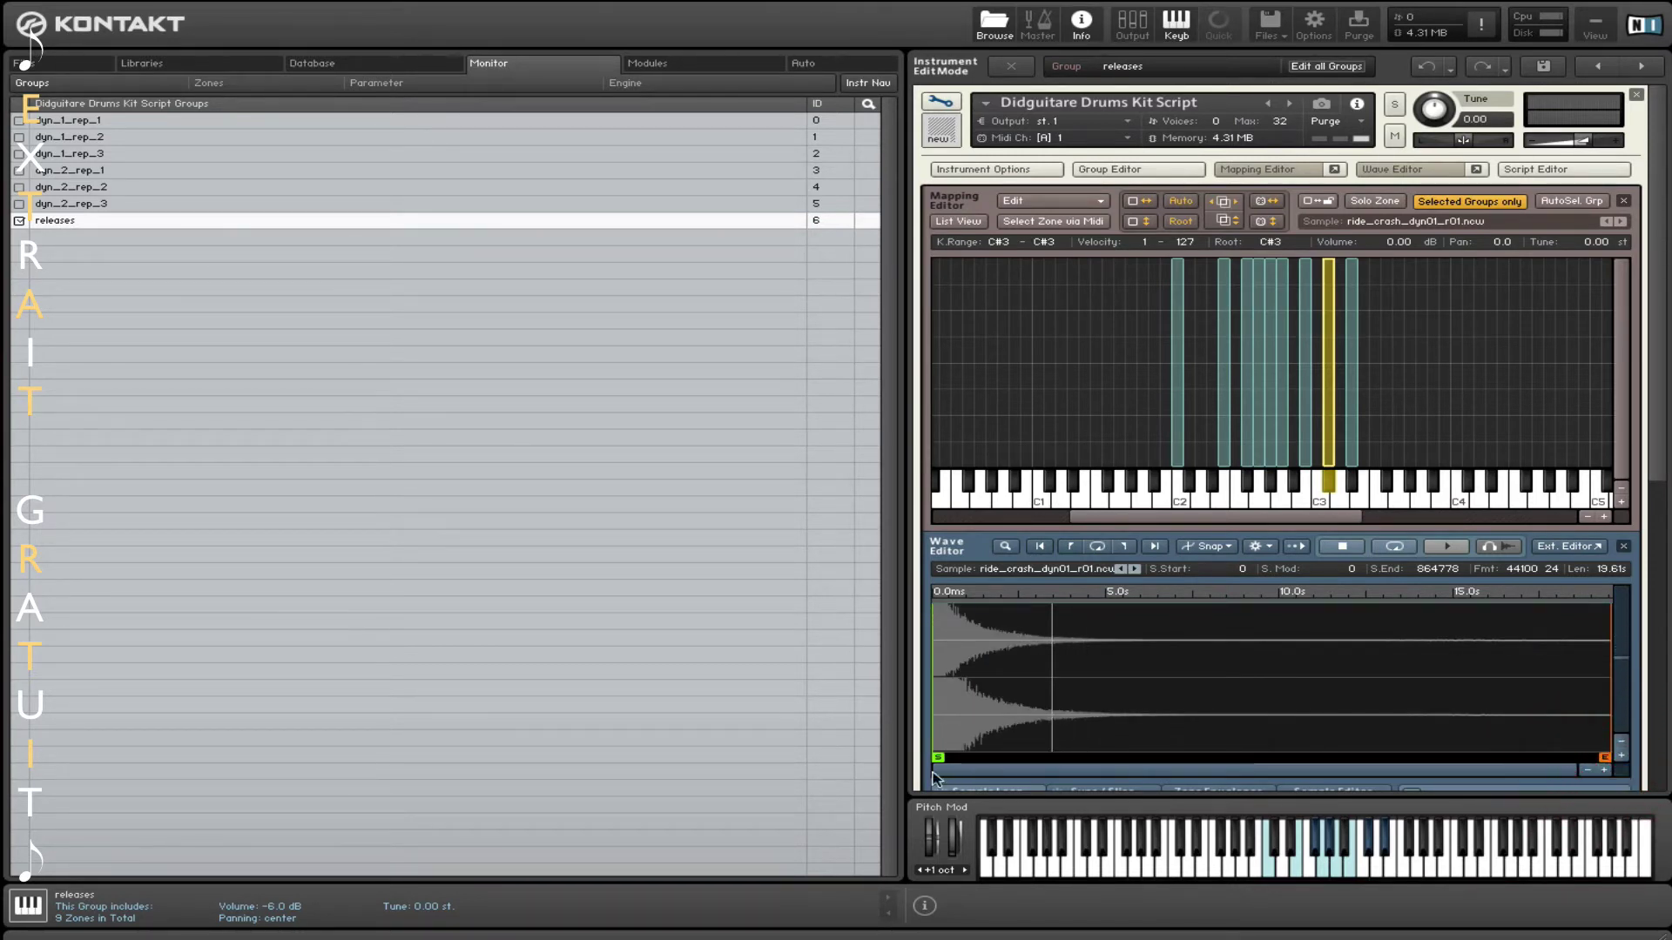
drag(937, 758, 1016, 758)
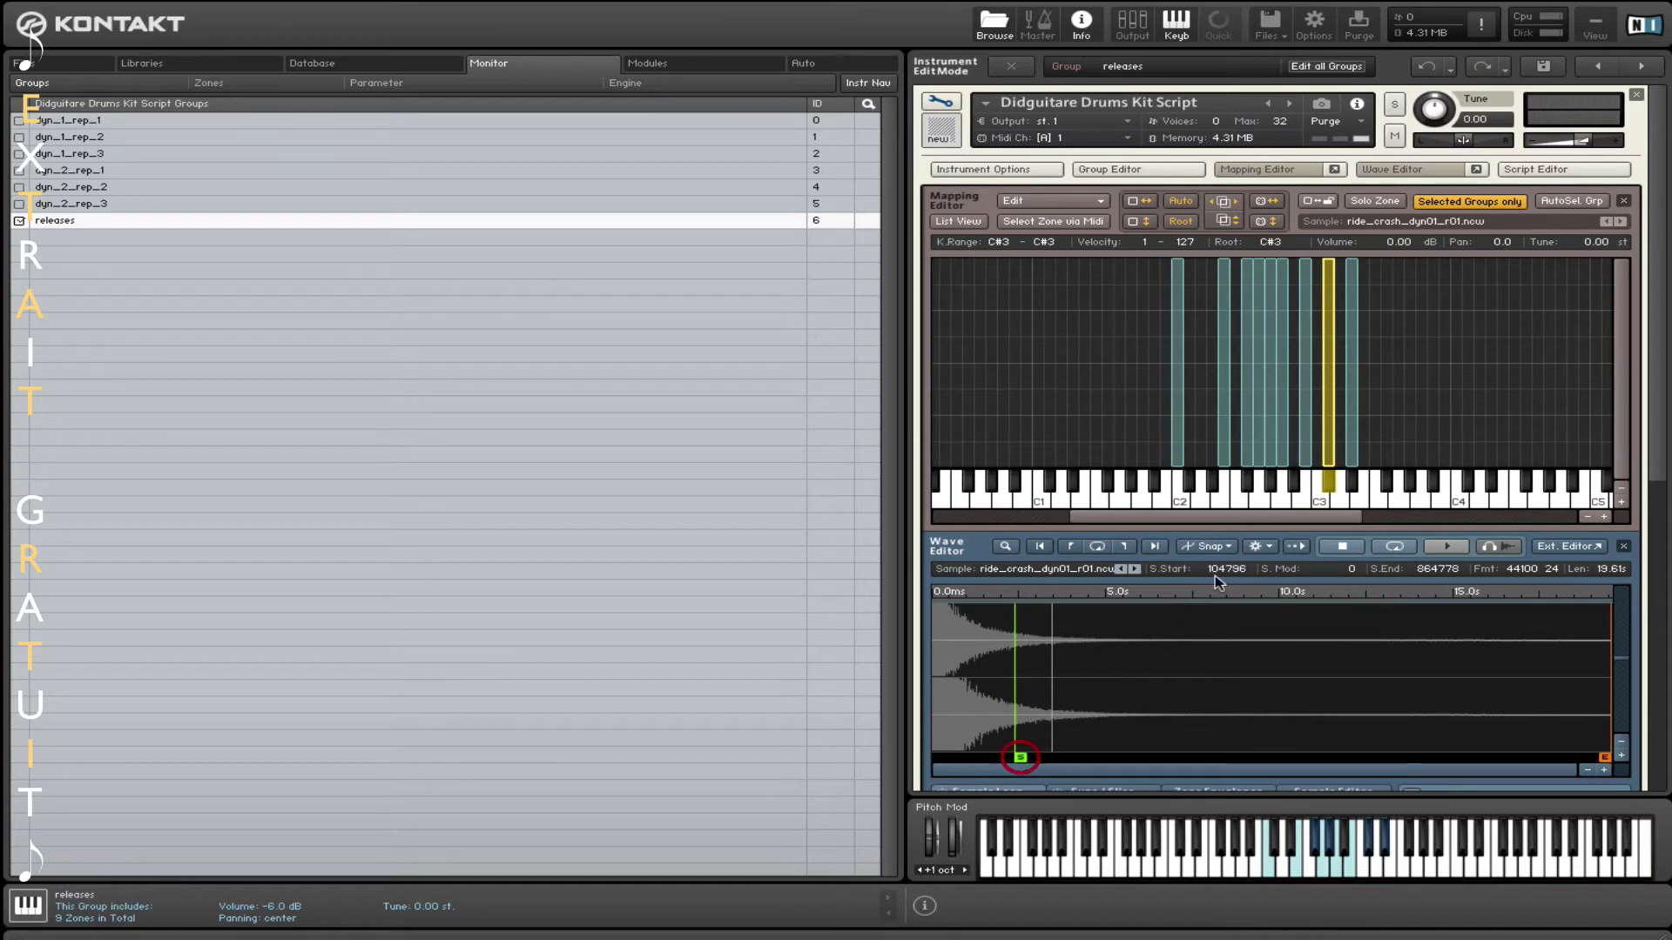
Set the sample start of the ride bell zone on D#3 to 67512, skipping its loud attack
click(1353, 422)
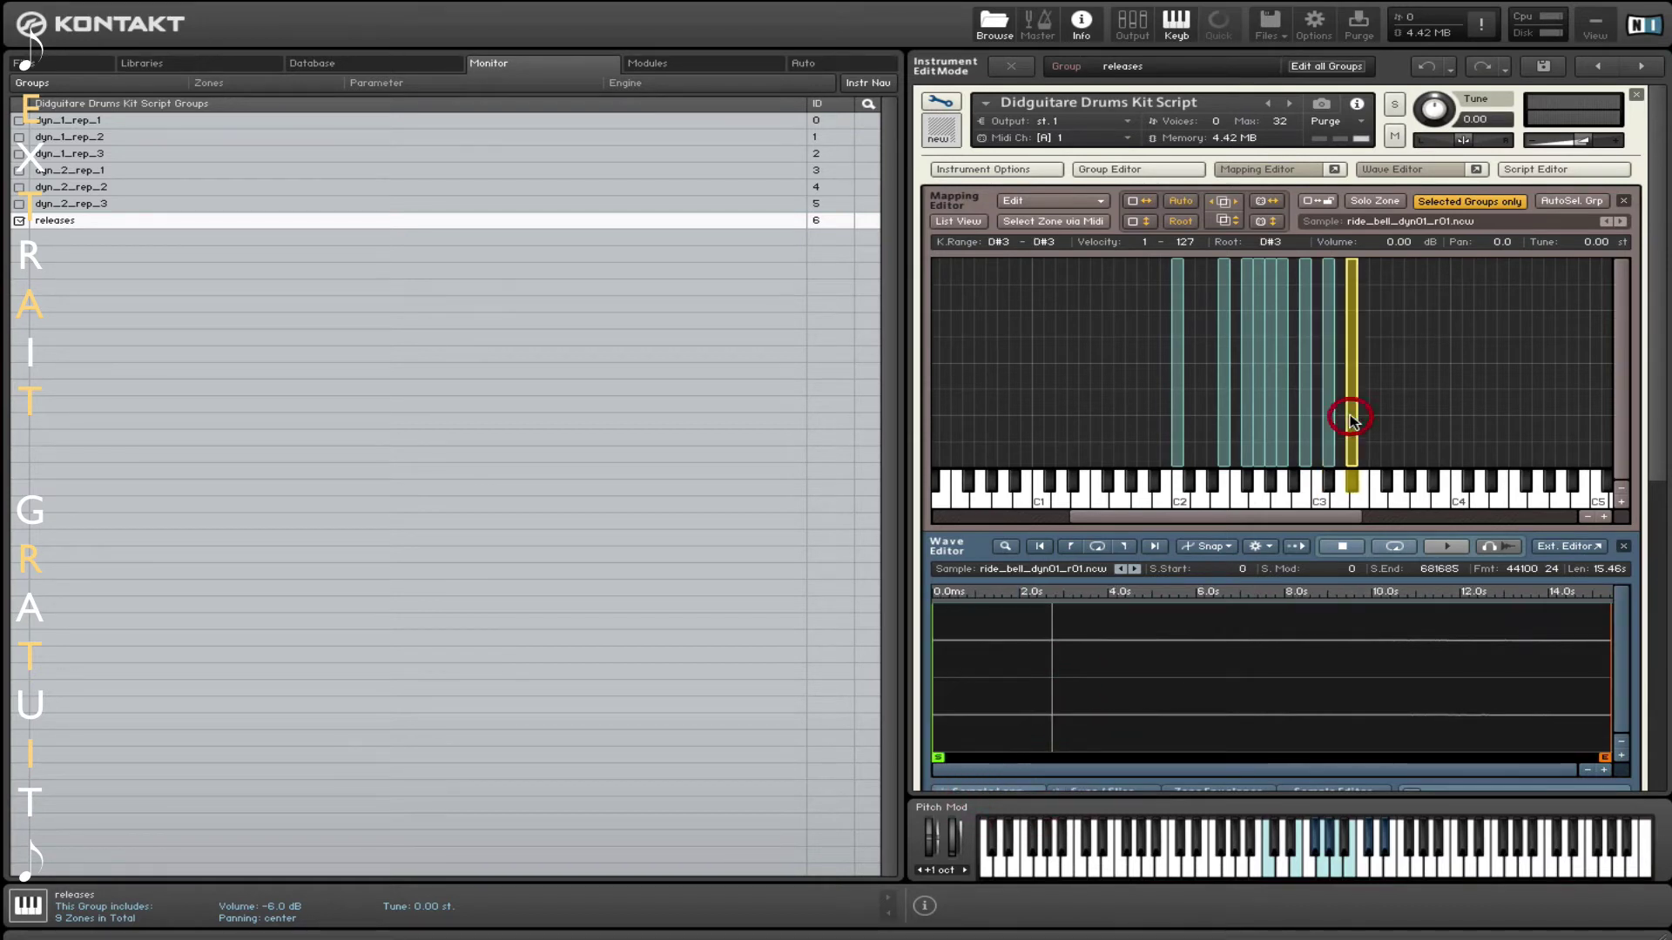
click(1622, 756)
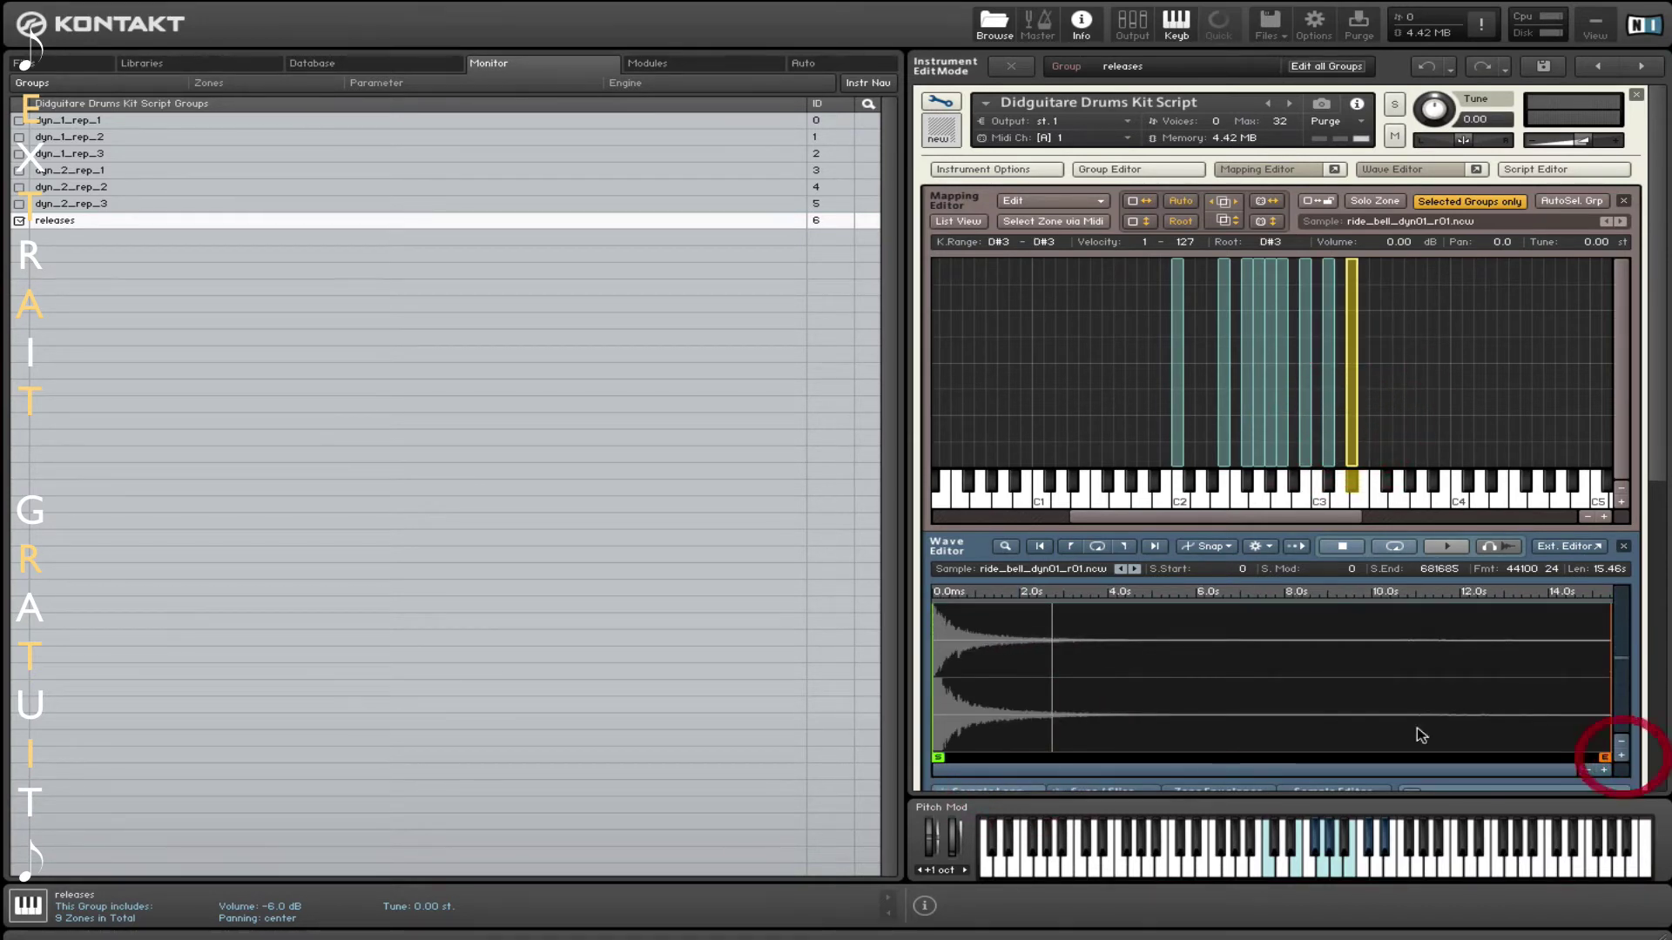
drag(949, 759, 1005, 760)
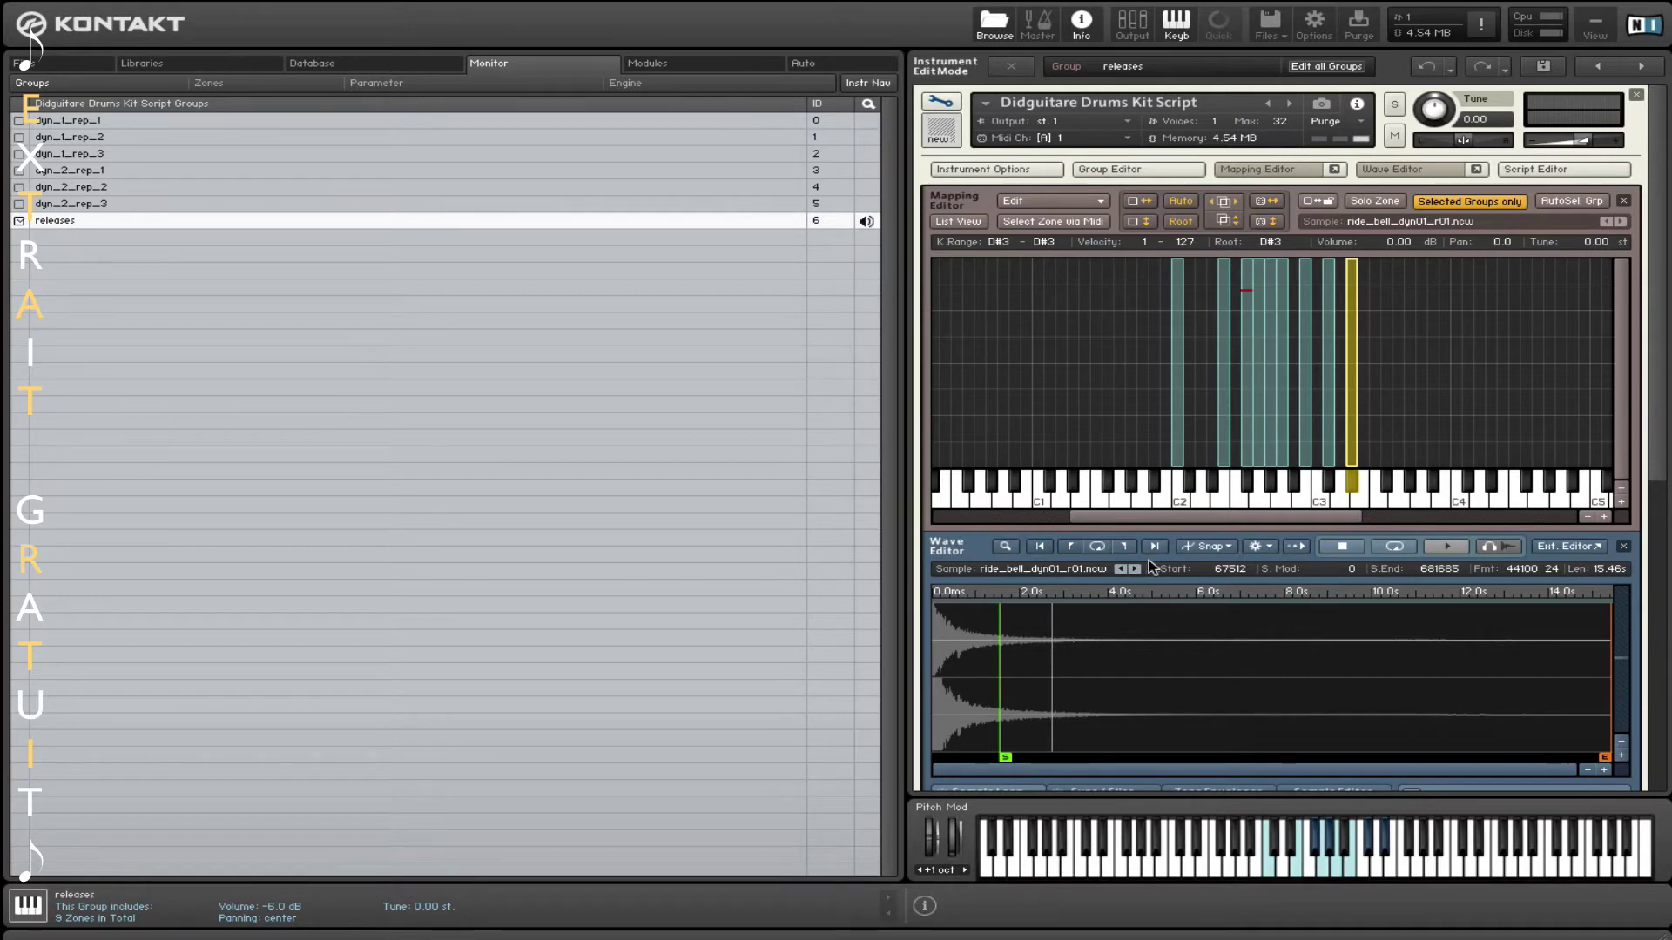
Hide the Mapping Editor and the Wave Editor of the drum kit instrument
click(1282, 169)
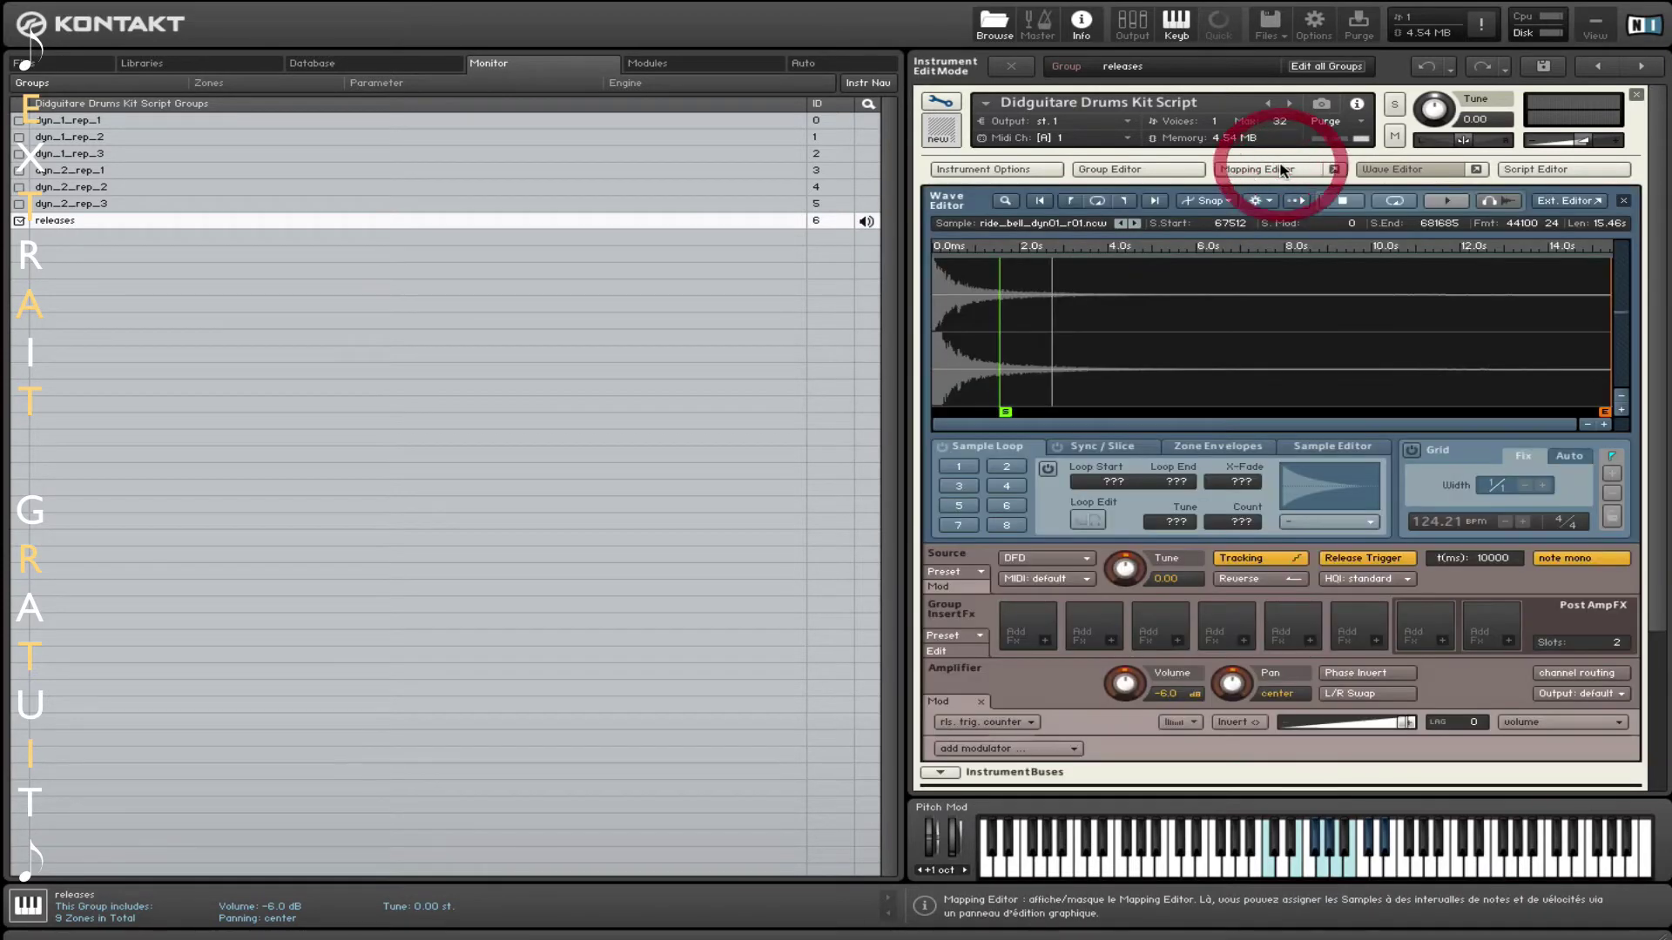
click(1413, 170)
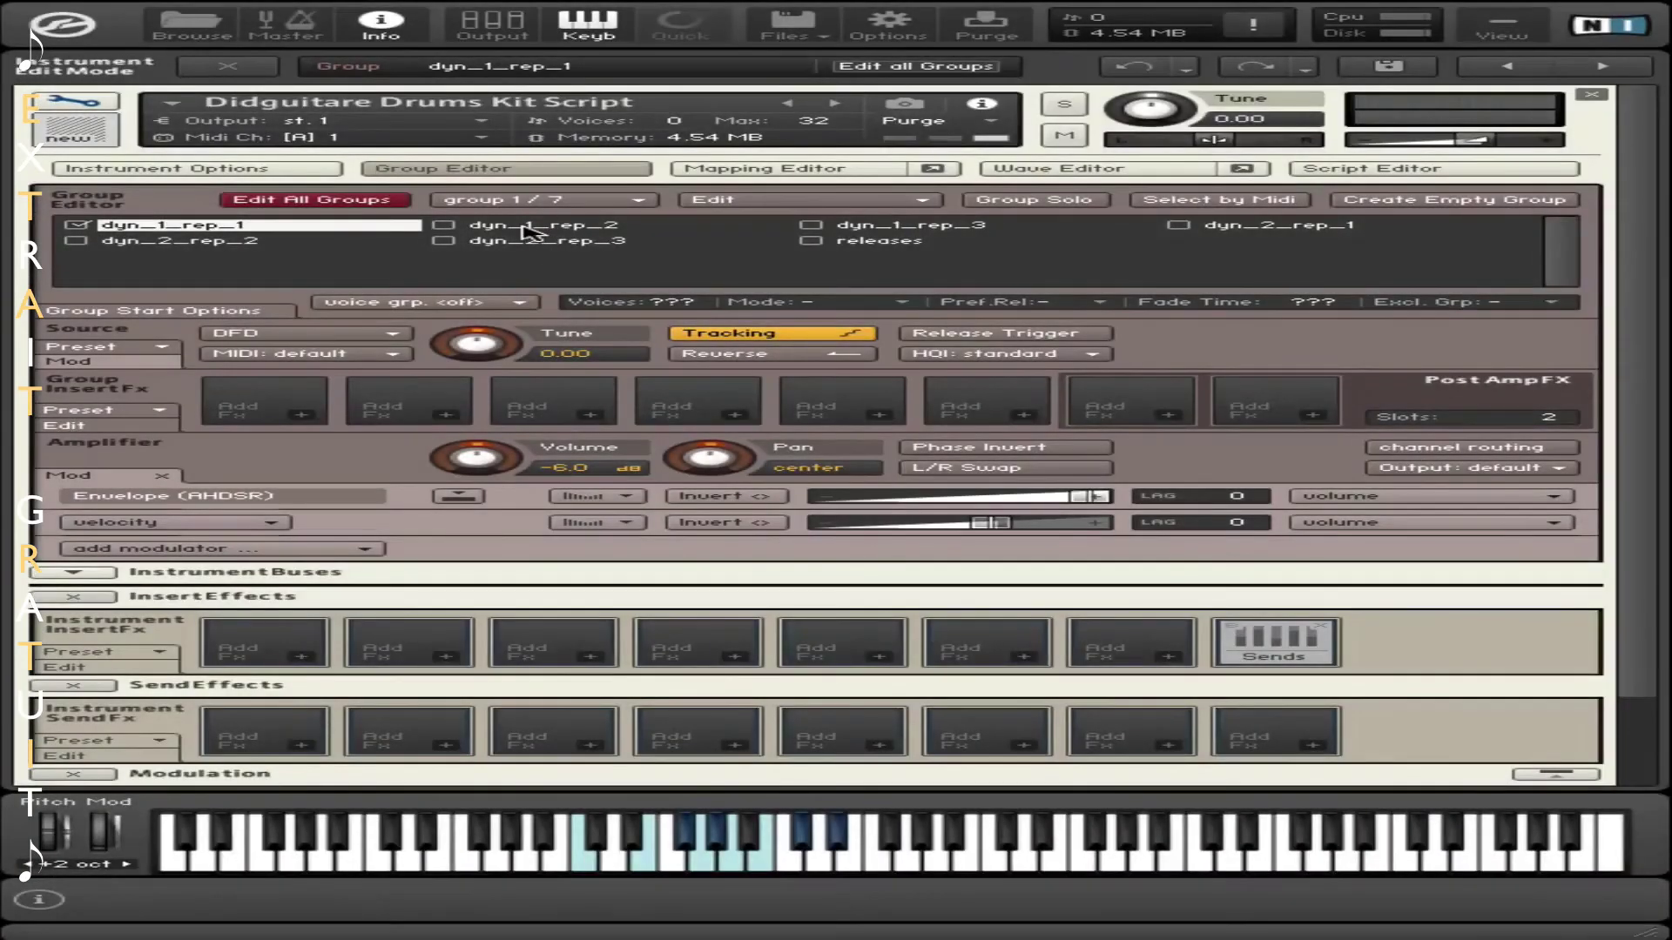
Raise the amplifier volume to 12.0 dB with all groups edited together, and turn off editing of all groups
click(526, 228)
click(533, 244)
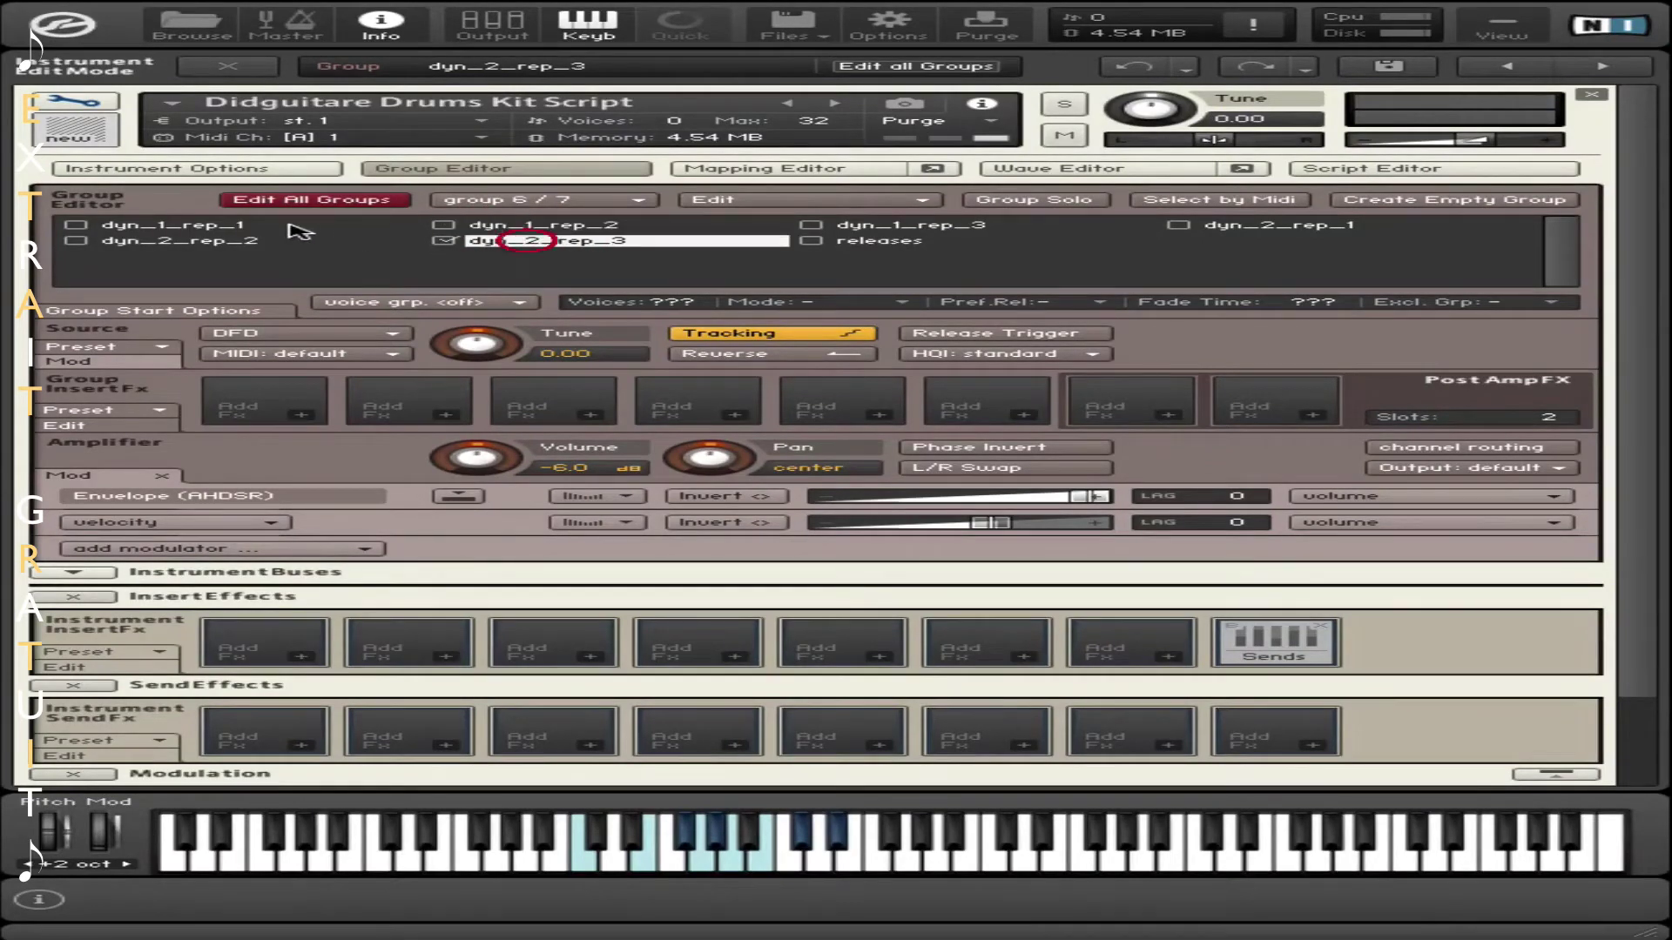
click(265, 229)
click(300, 199)
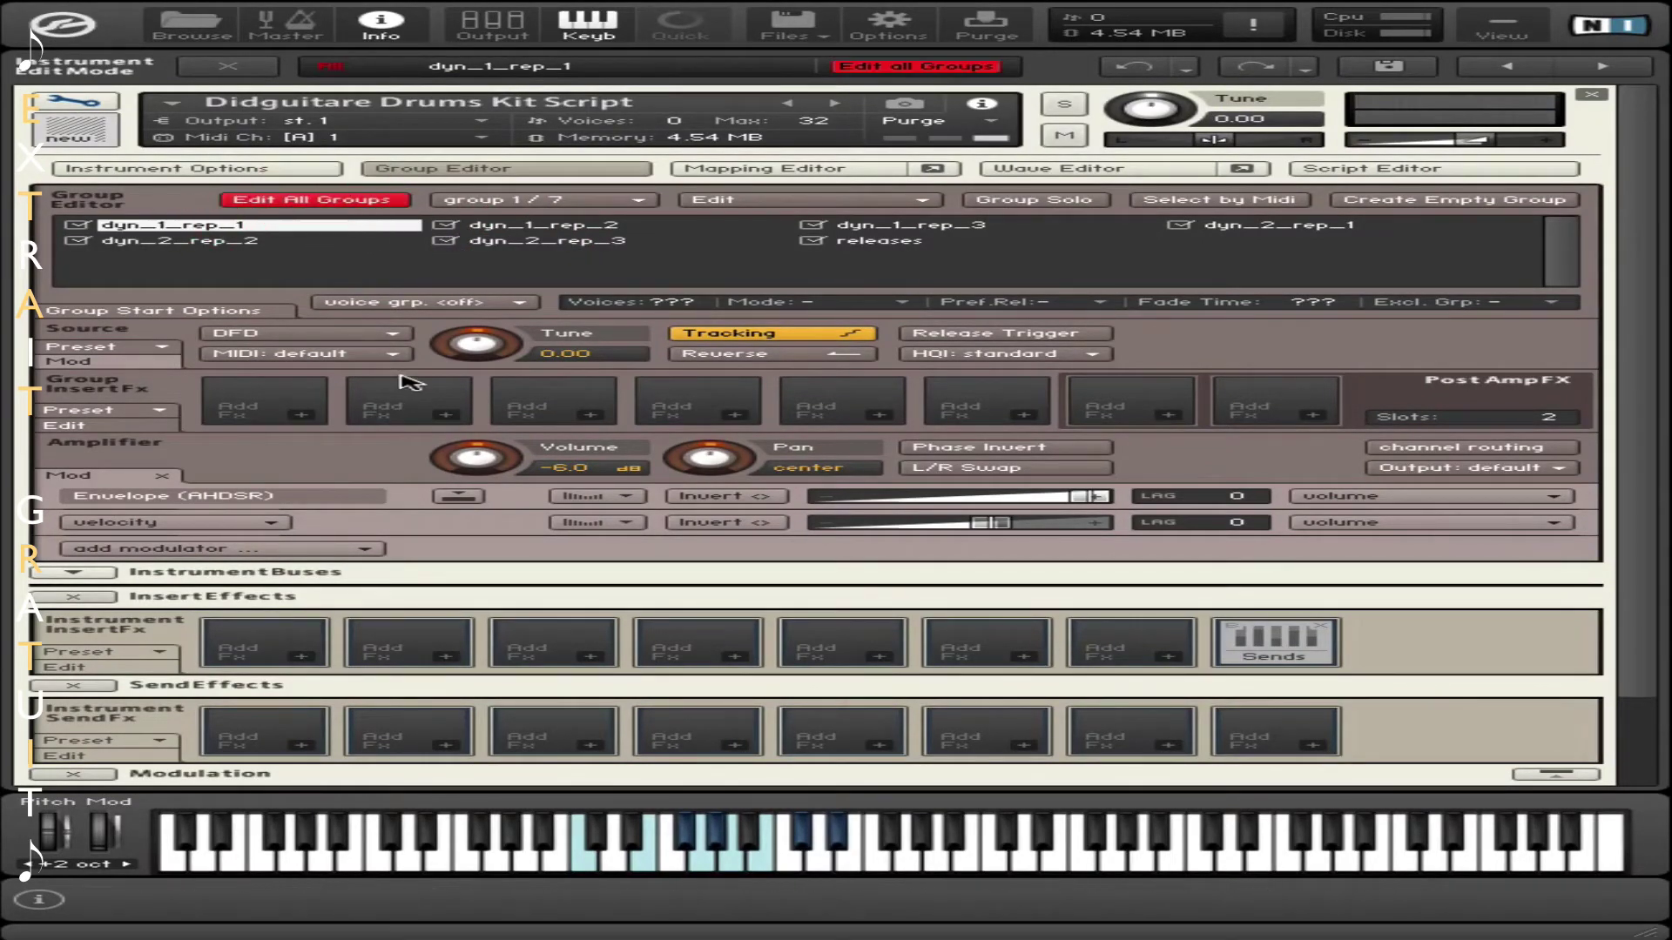
drag(477, 459, 410, 214)
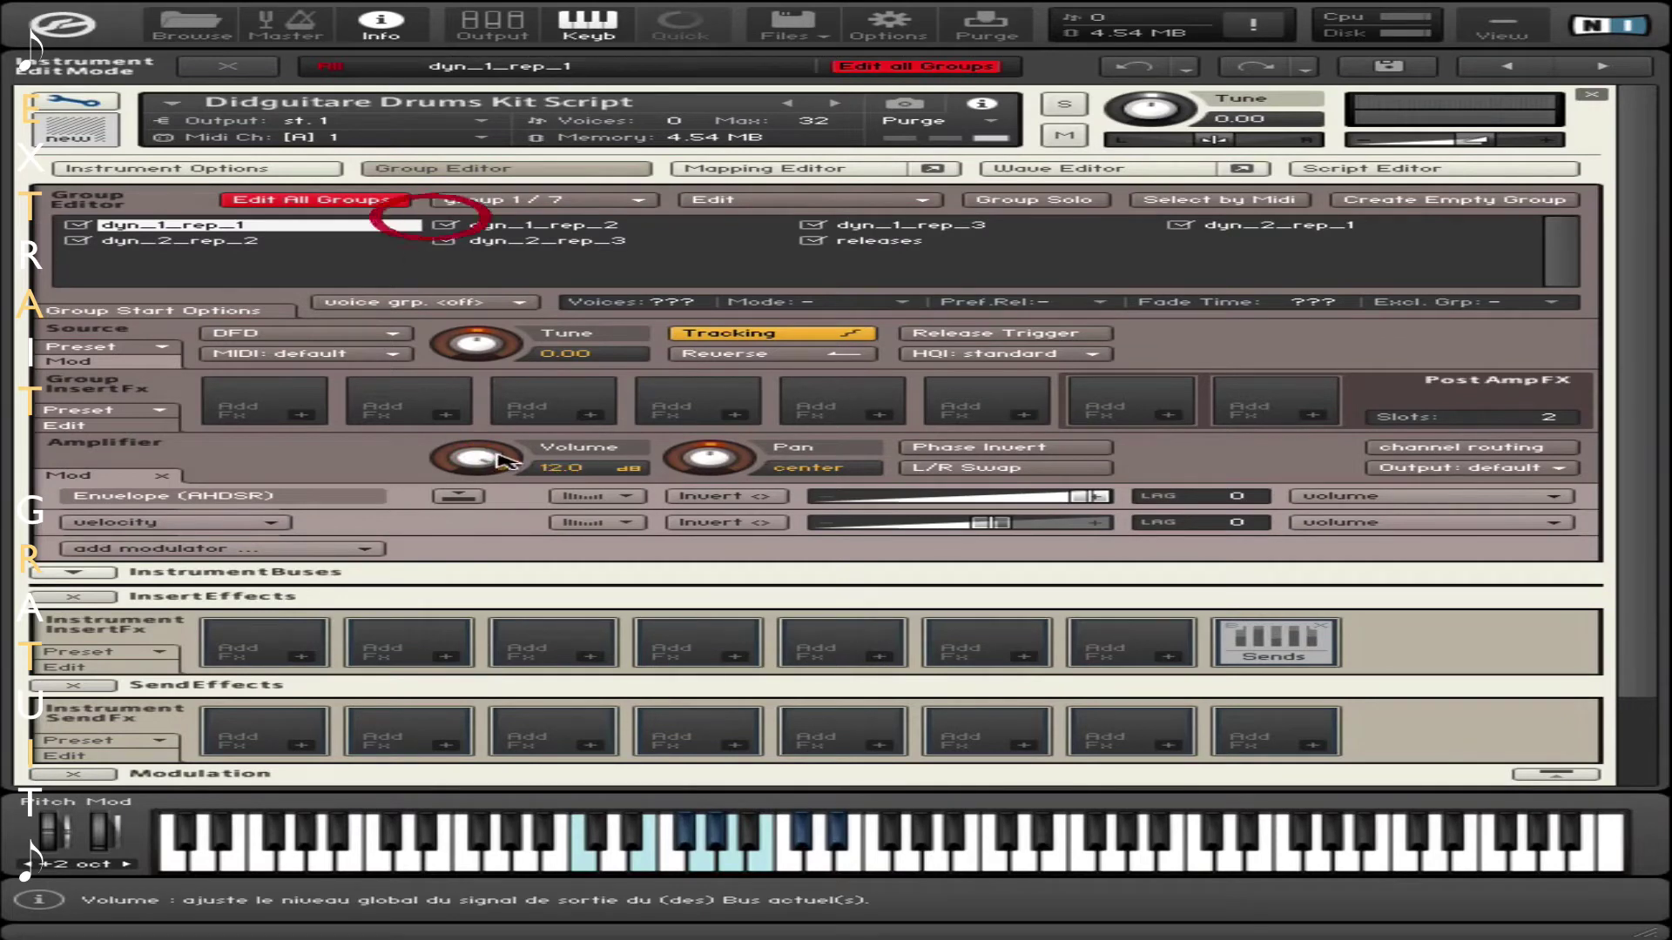
click(512, 246)
click(840, 242)
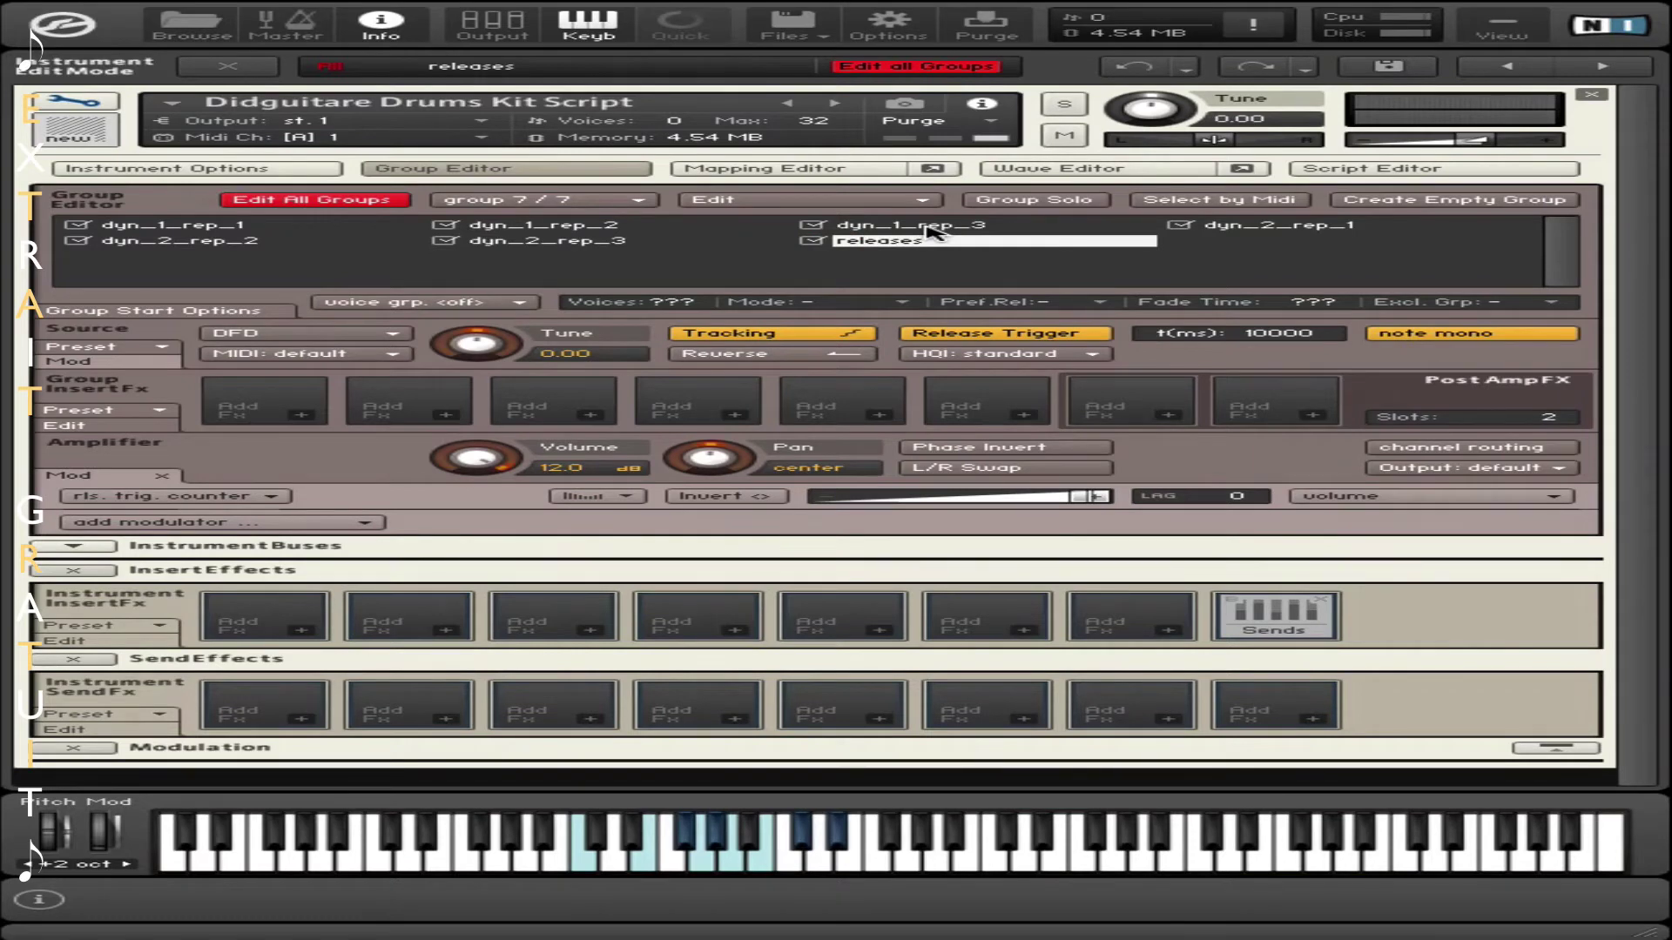
click(380, 209)
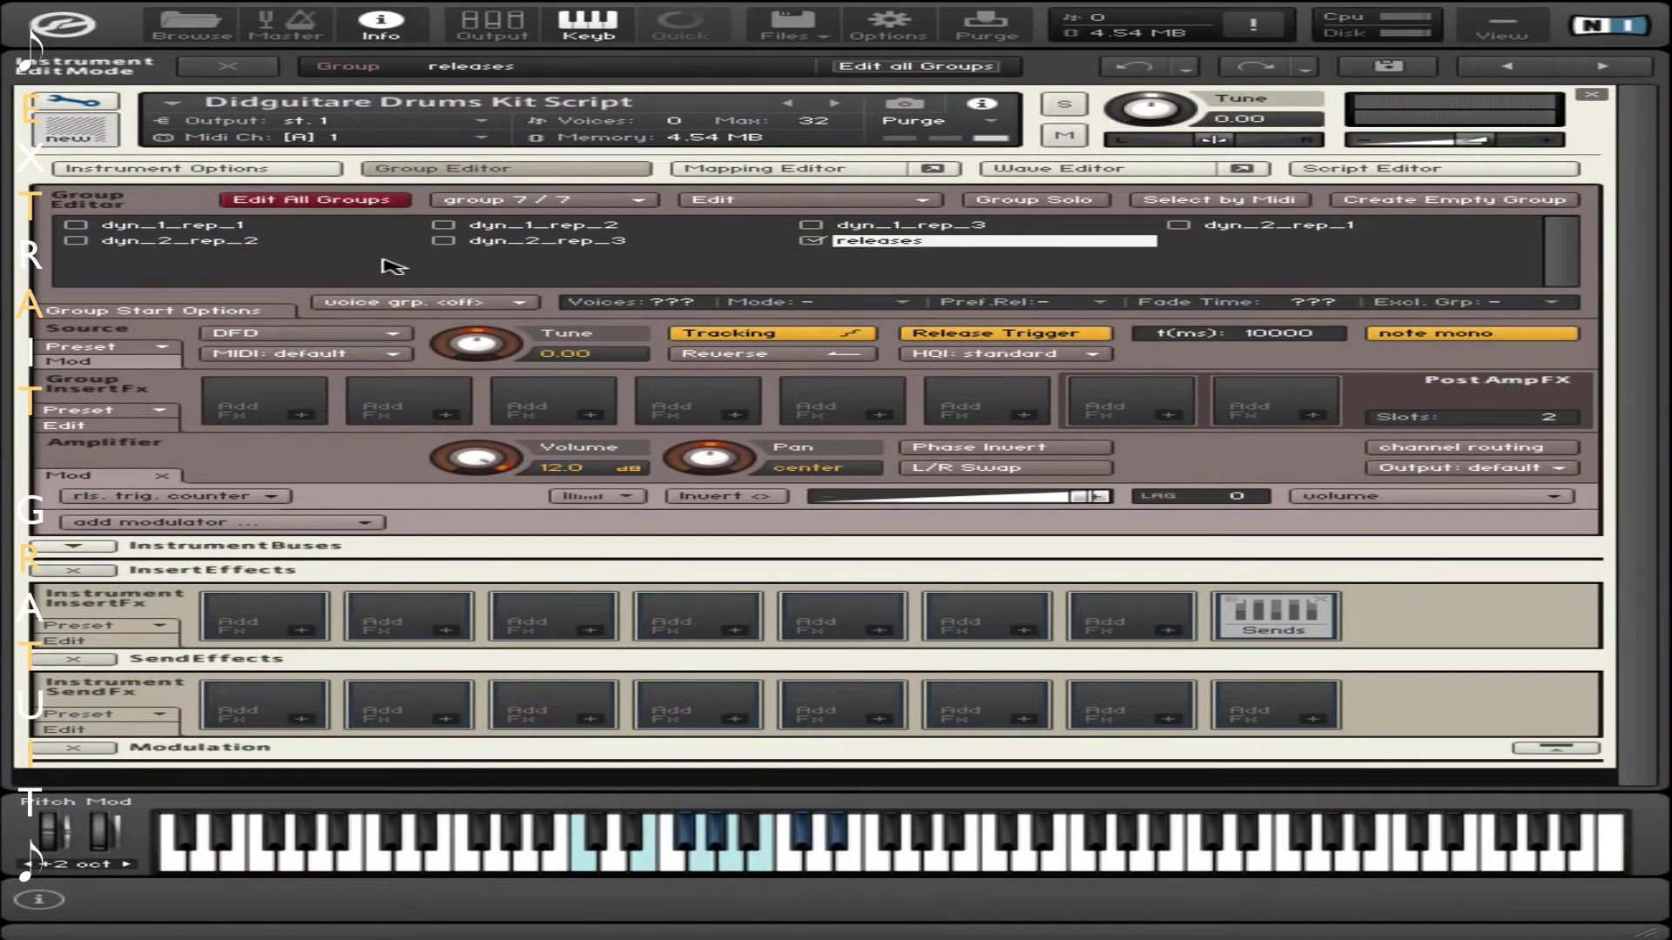
Examine the volume offsets of the kick and tom3 zones in group dyn_1_rep_1 and the waveform of its snare zone
click(185, 226)
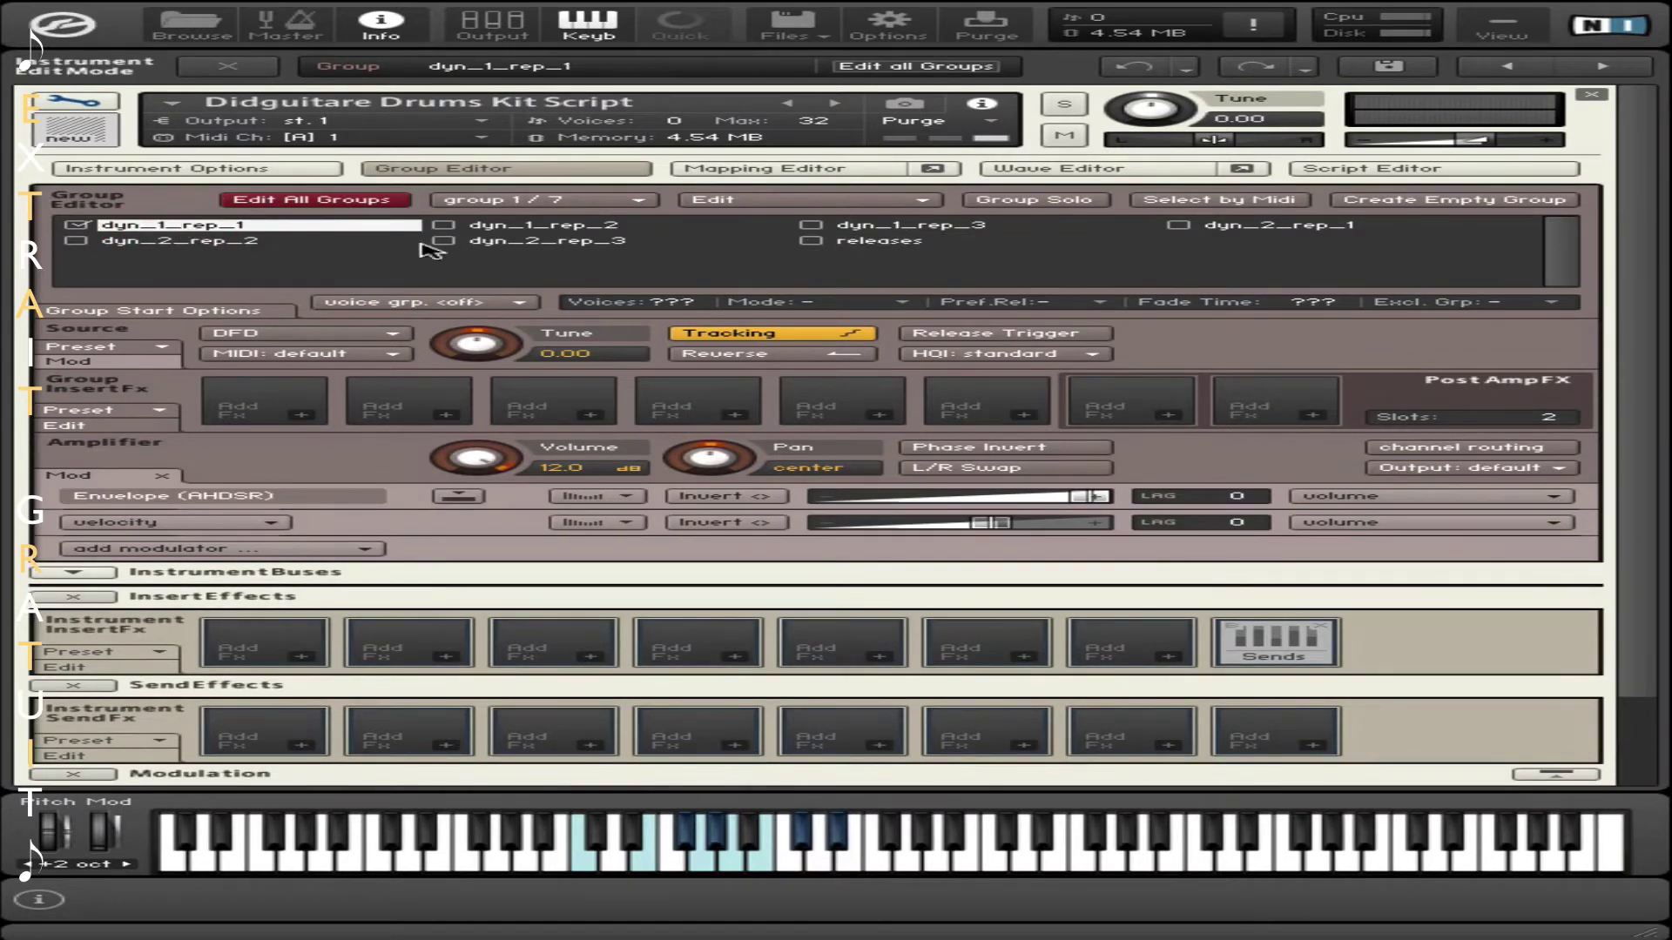
click(762, 170)
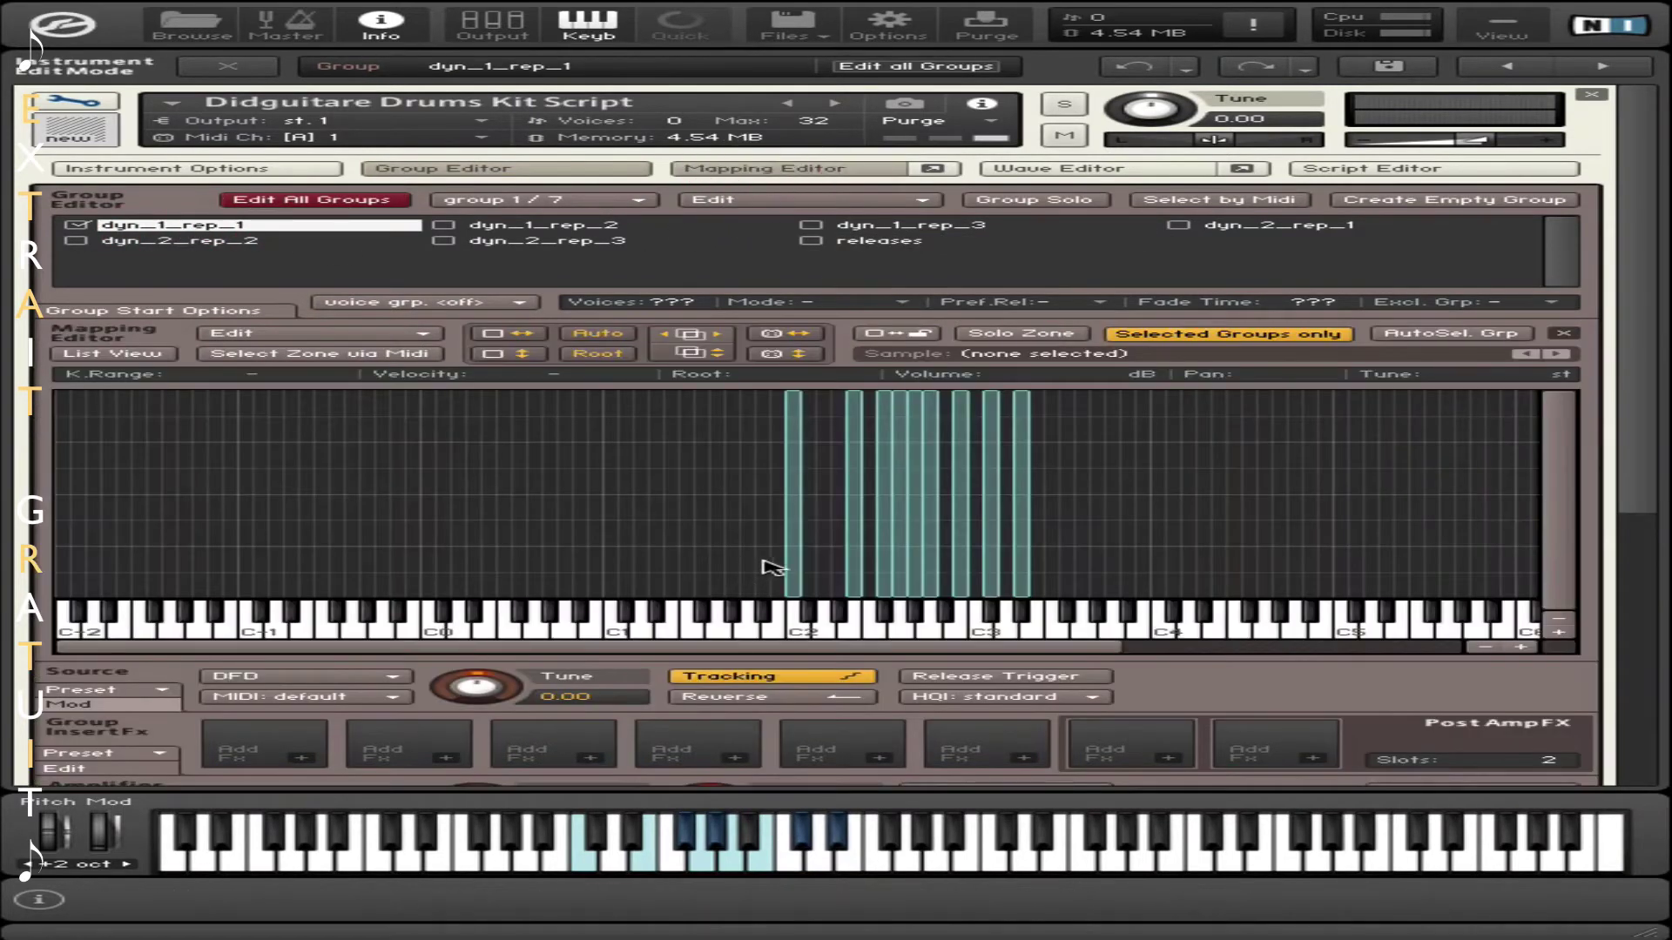
click(788, 520)
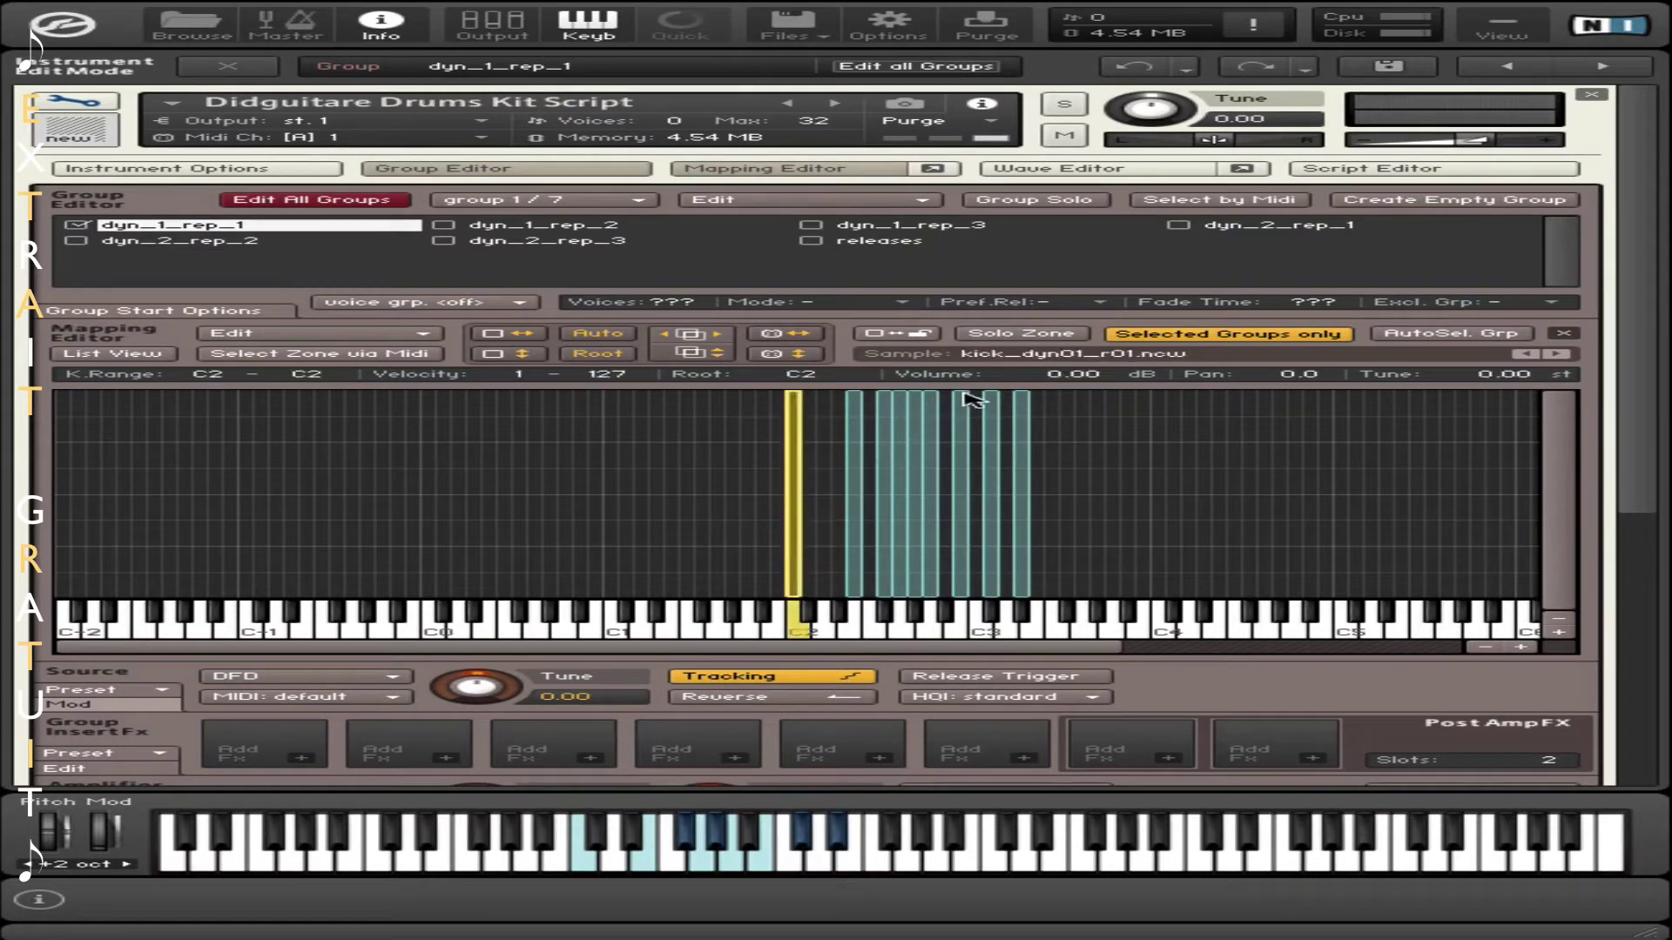
click(972, 465)
click(961, 440)
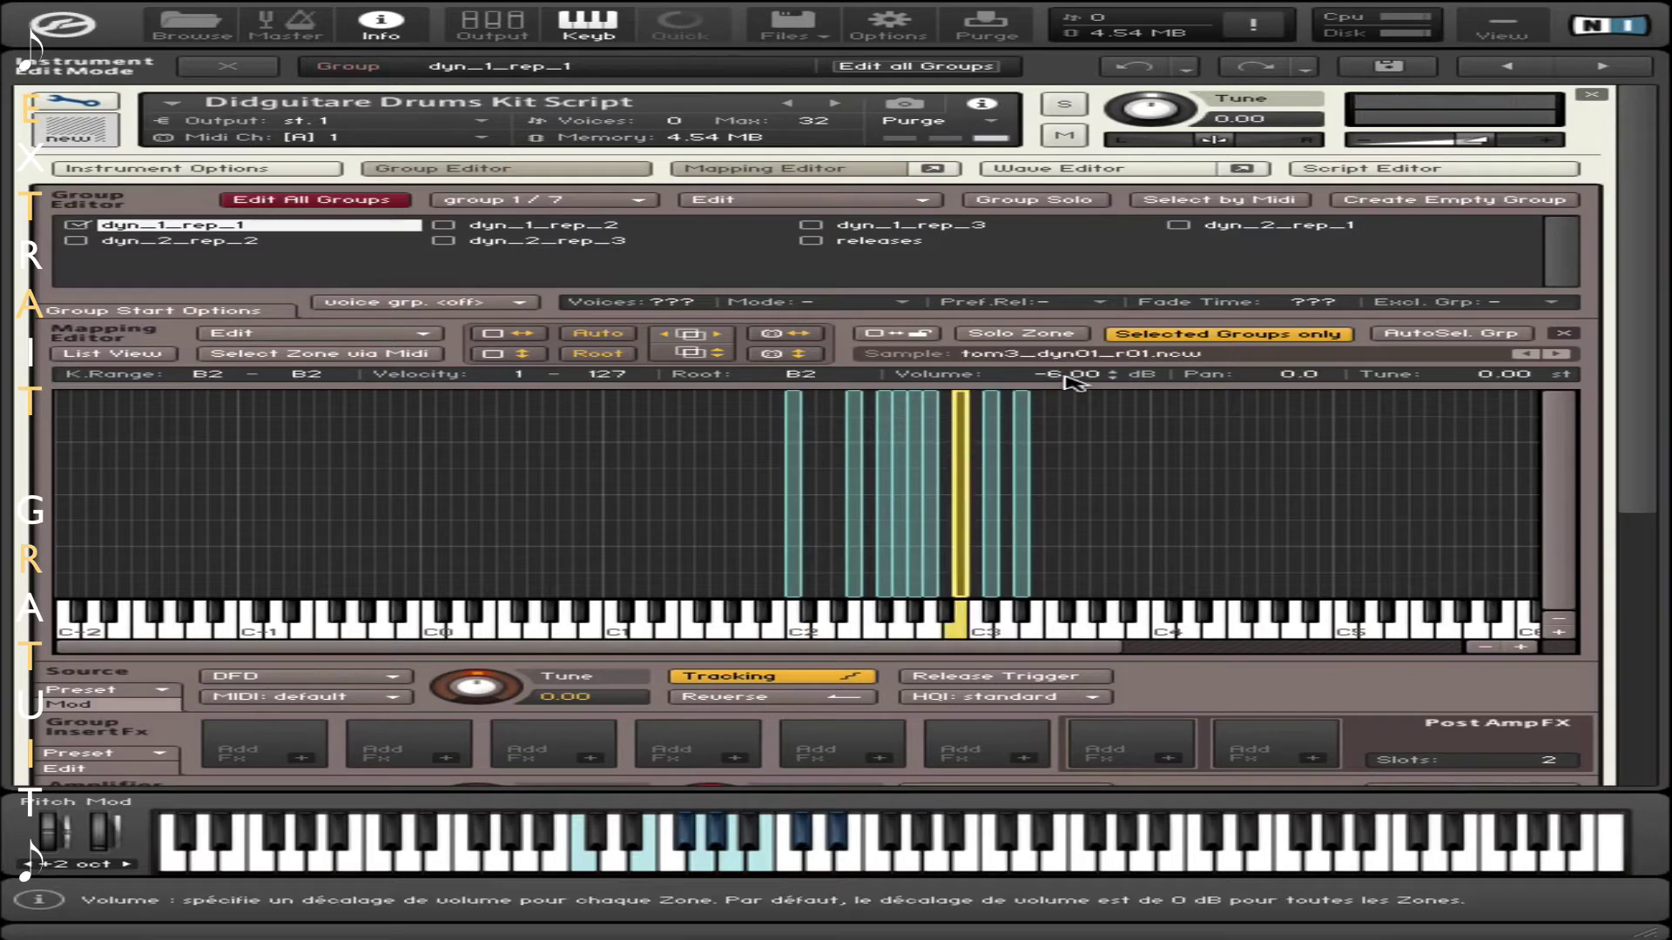
click(863, 422)
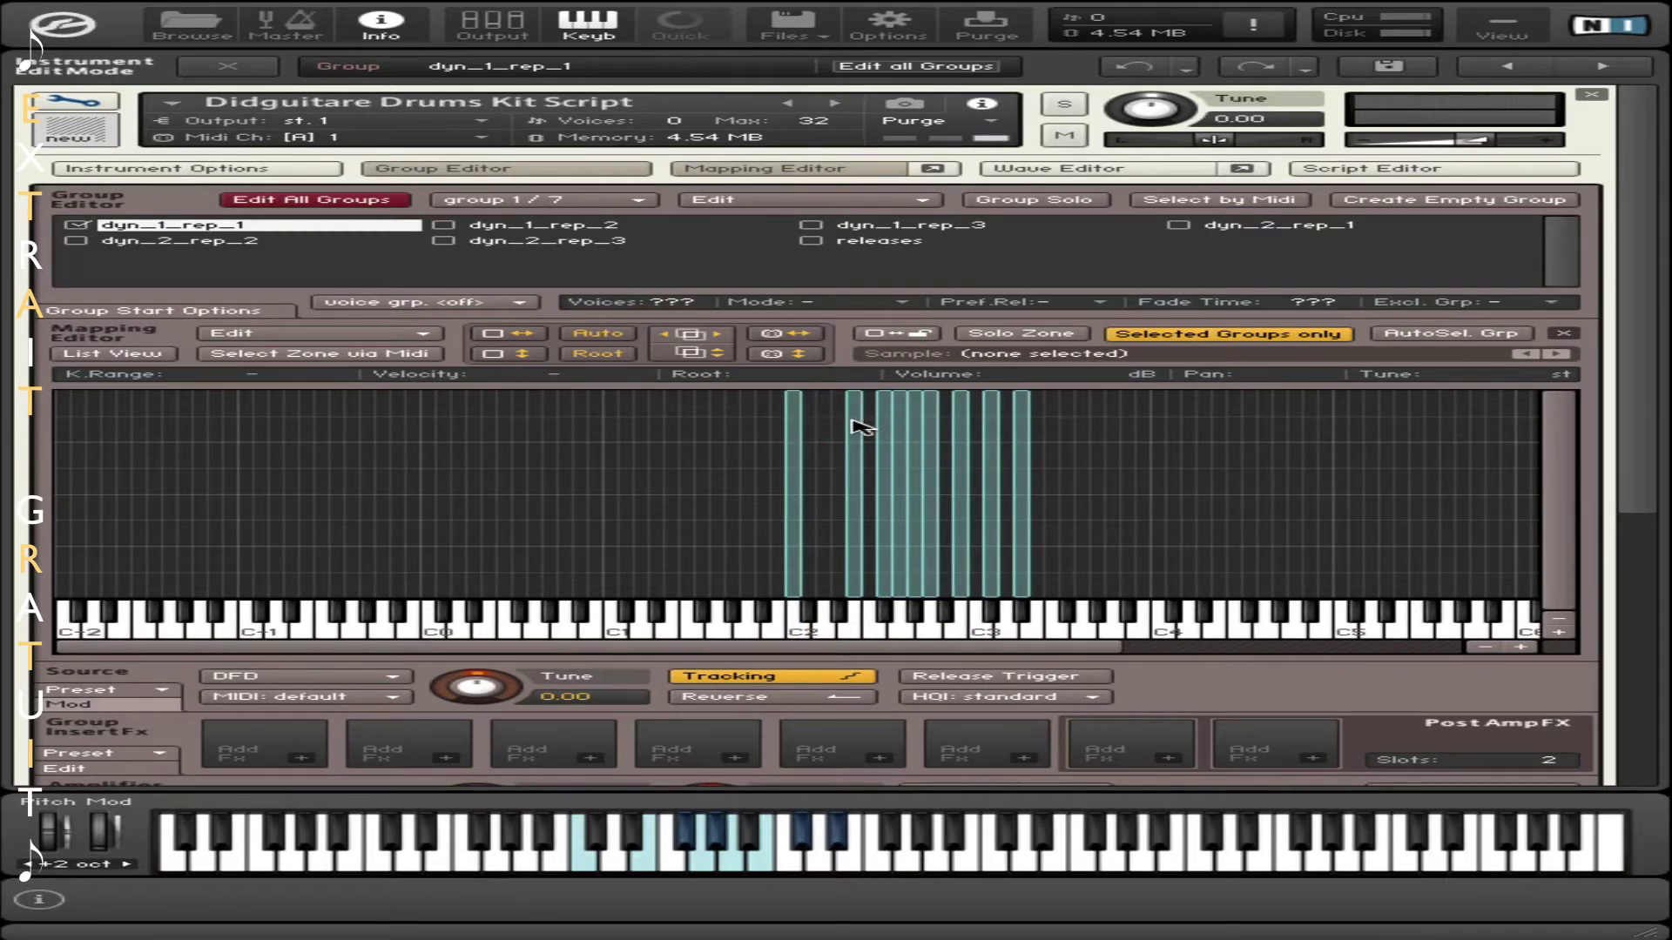
double_click(859, 421)
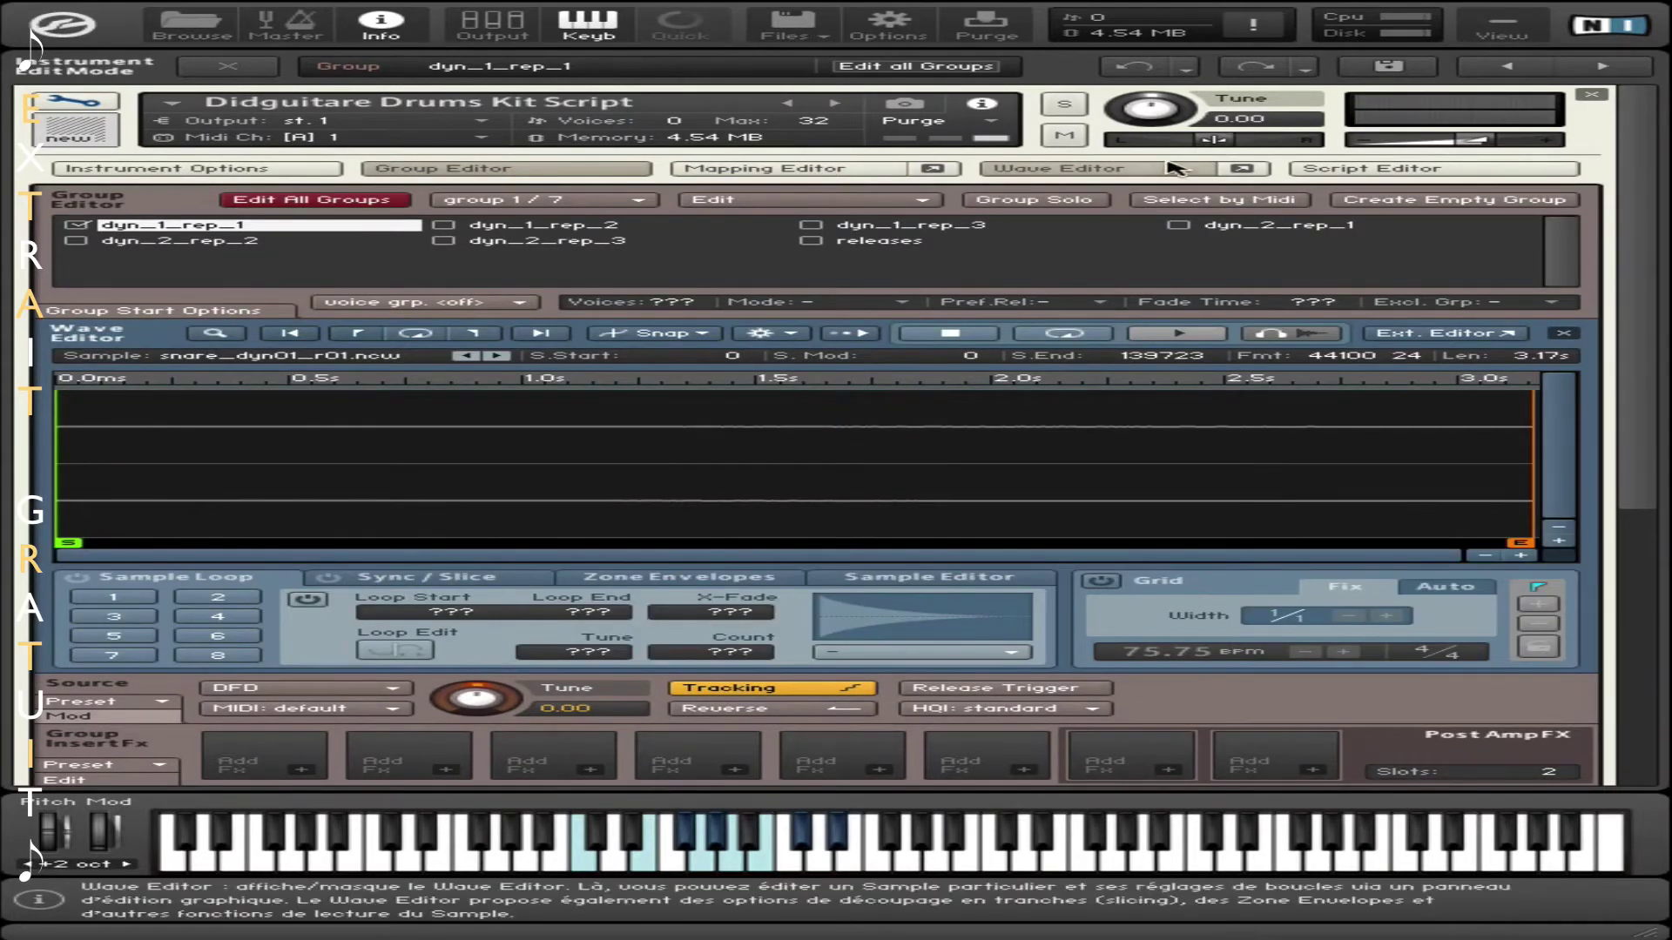
click(1088, 168)
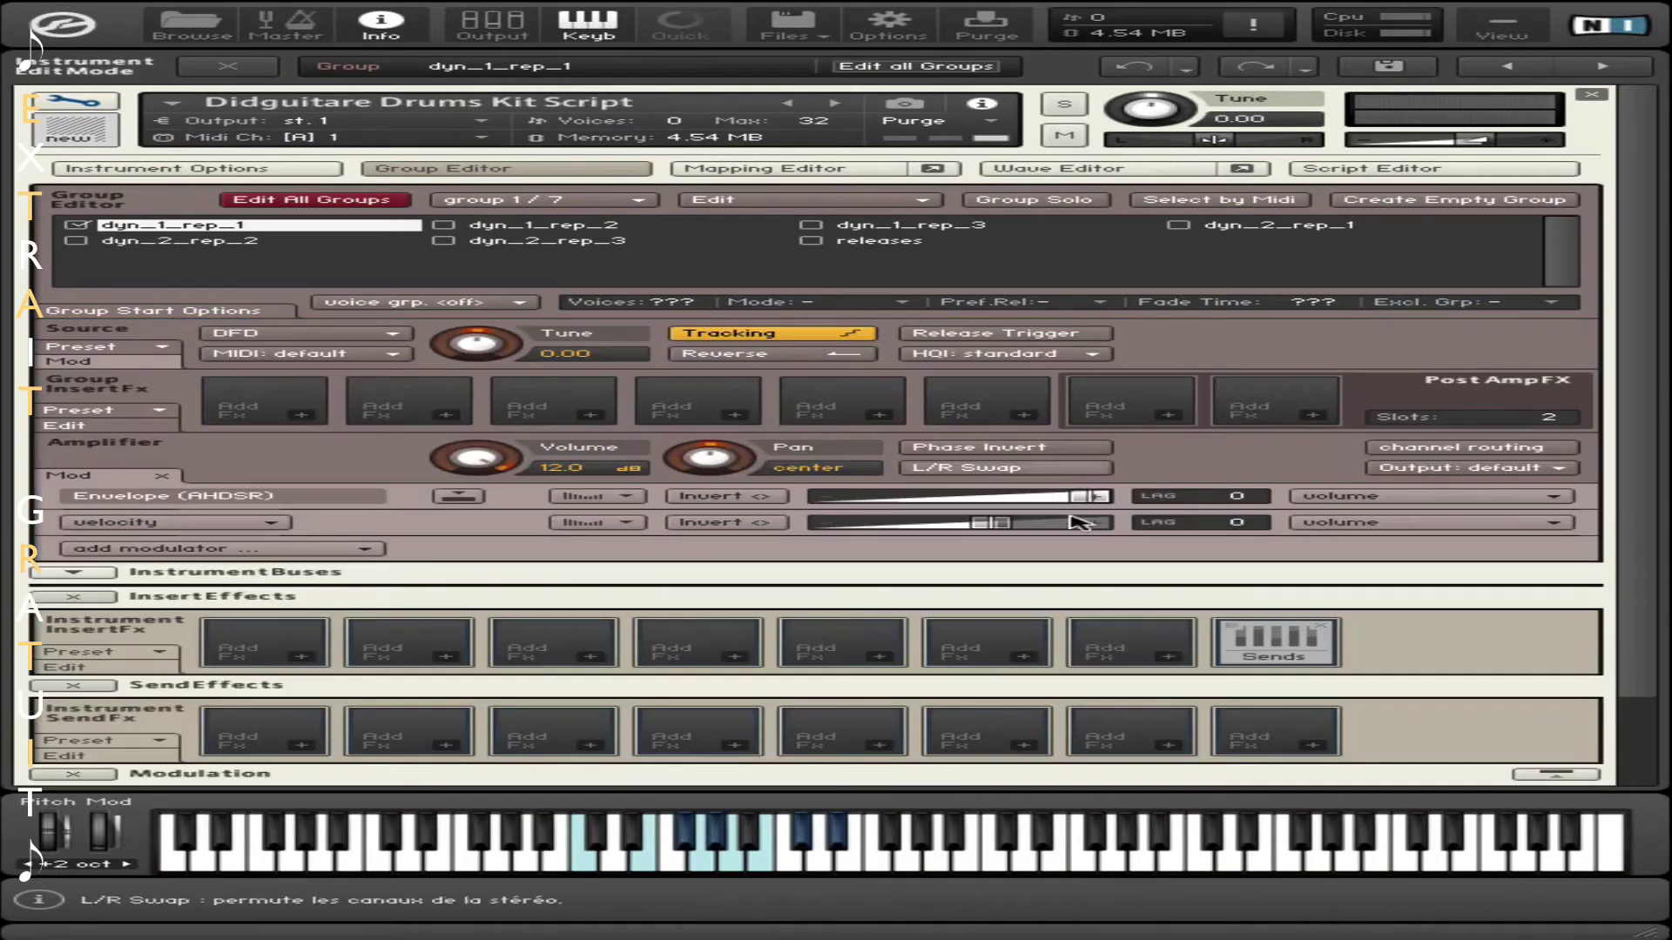
Set the volume of all zones except the kick in group dyn_1_rep_1 to 0 dB in the Mapping Editor
click(784, 168)
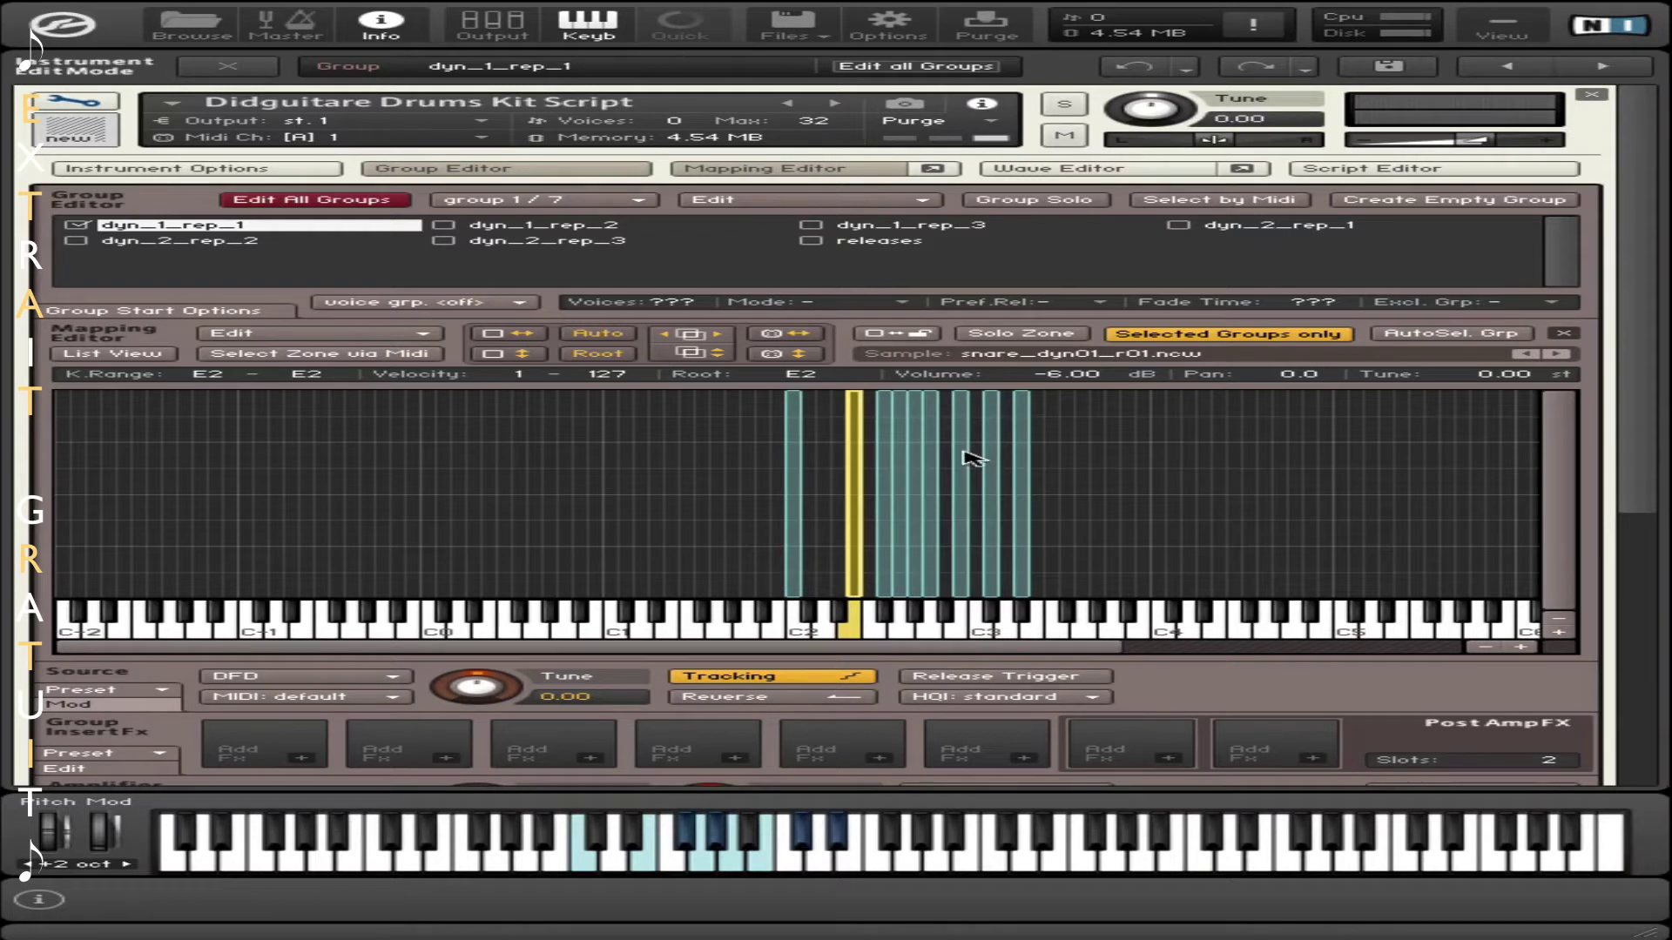
drag(1047, 461, 848, 458)
double_click(1046, 375)
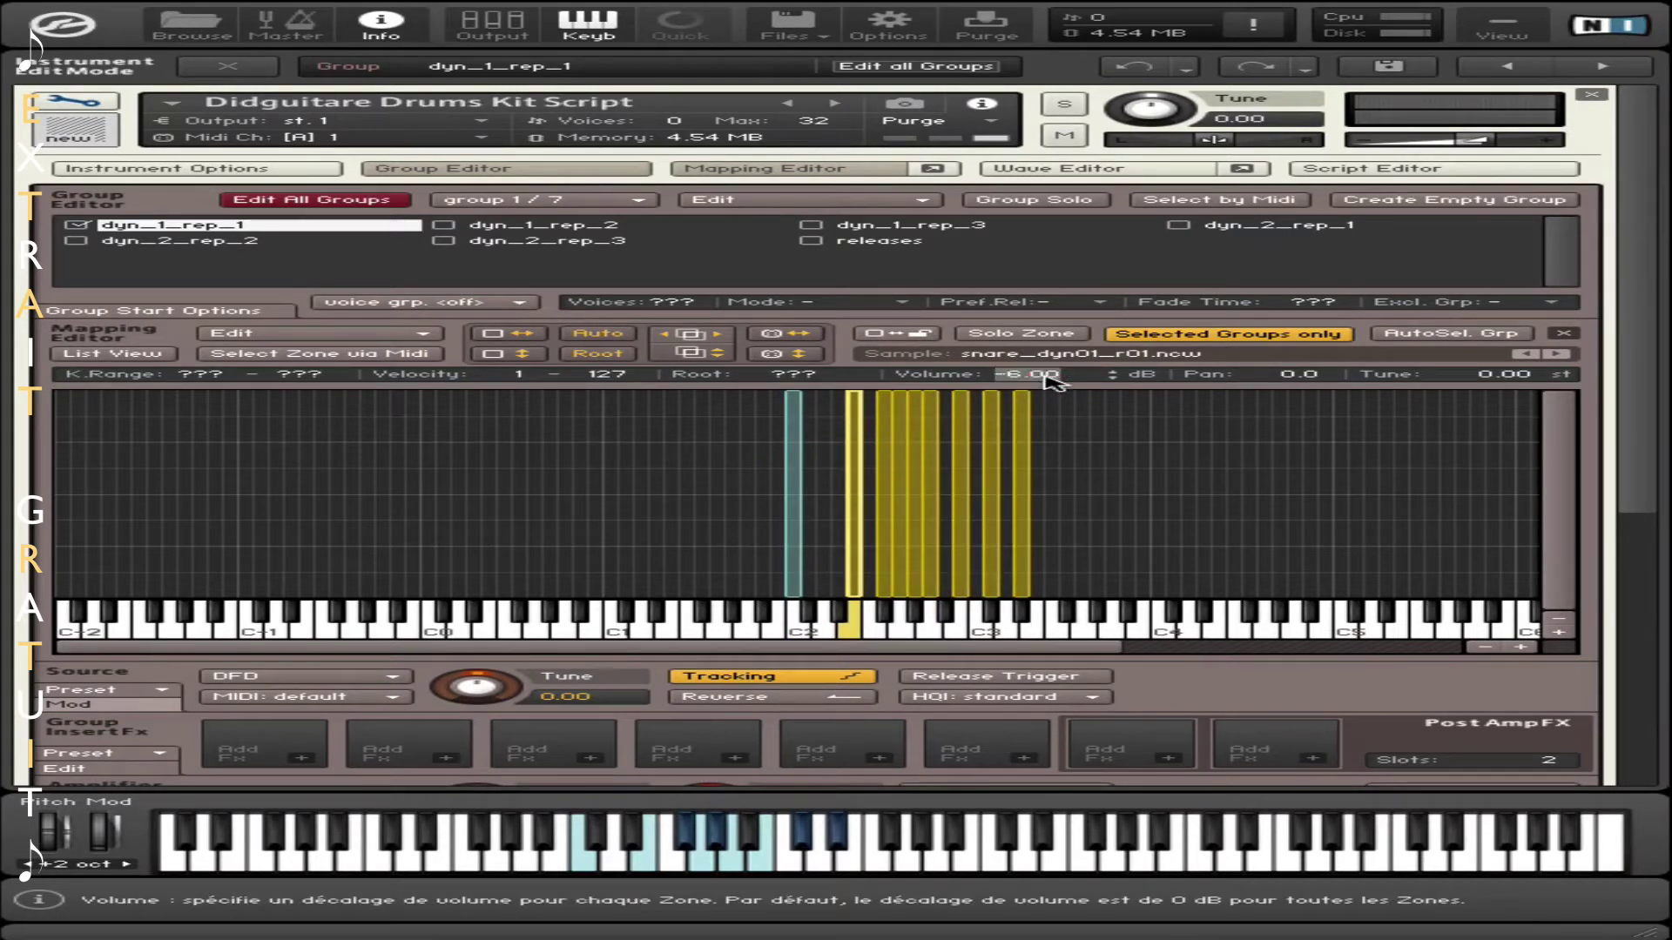
text(0)
key(Return)
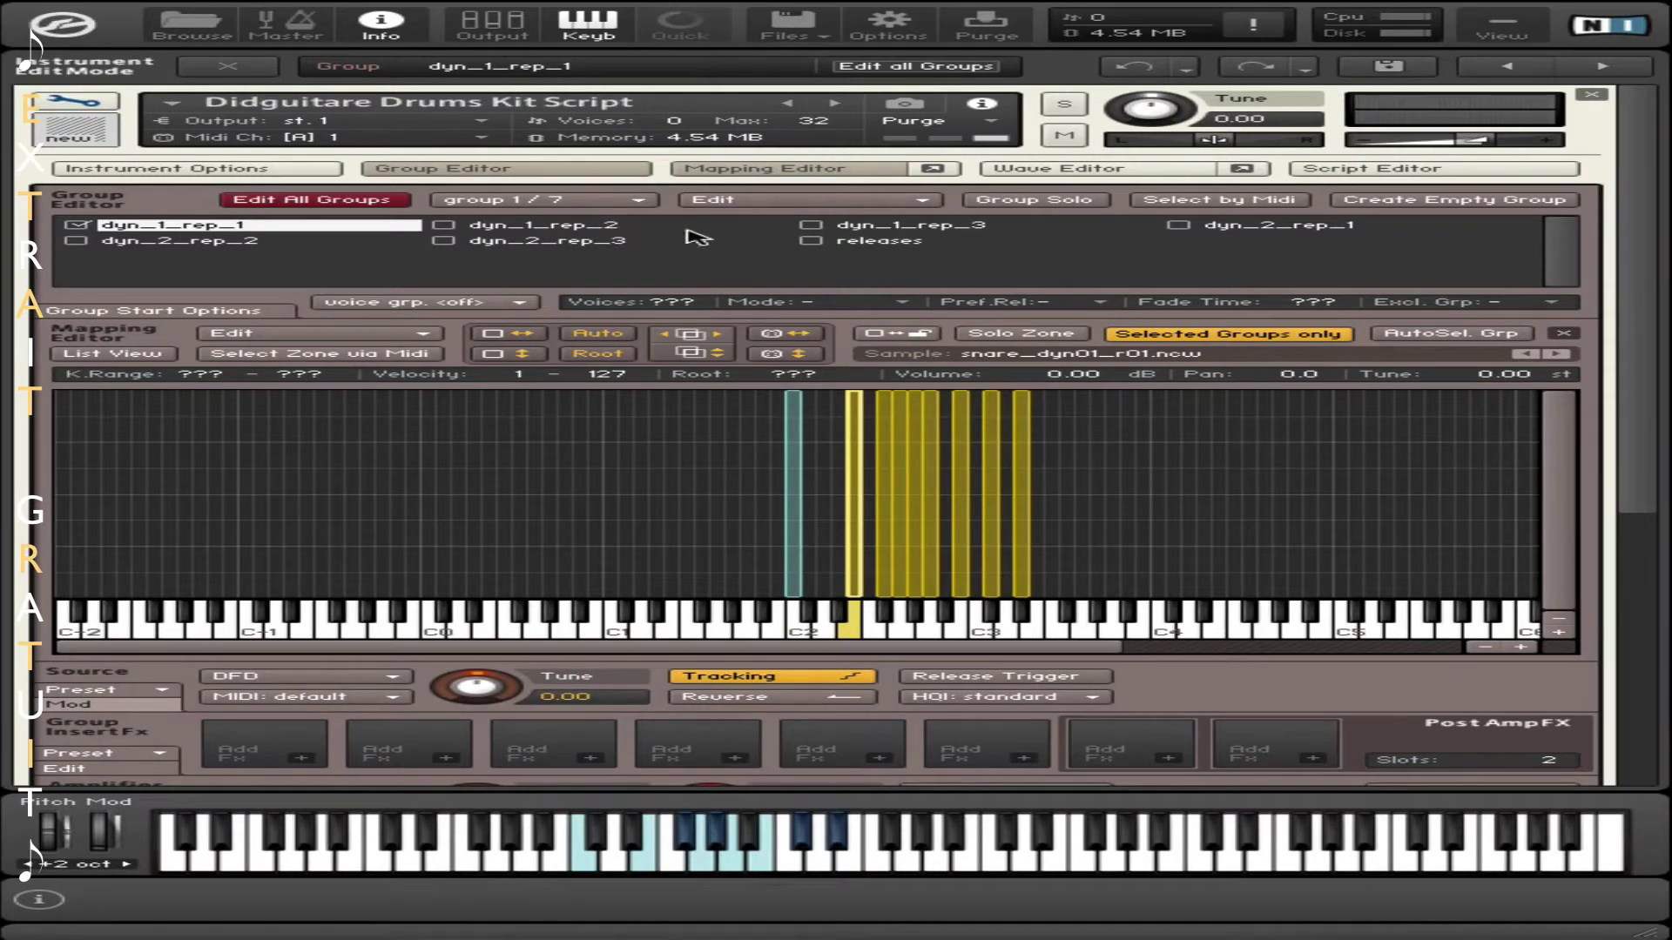
Set the volume of every zone except the kick in group dyn_1_rep_2 to 0 dB
click(594, 230)
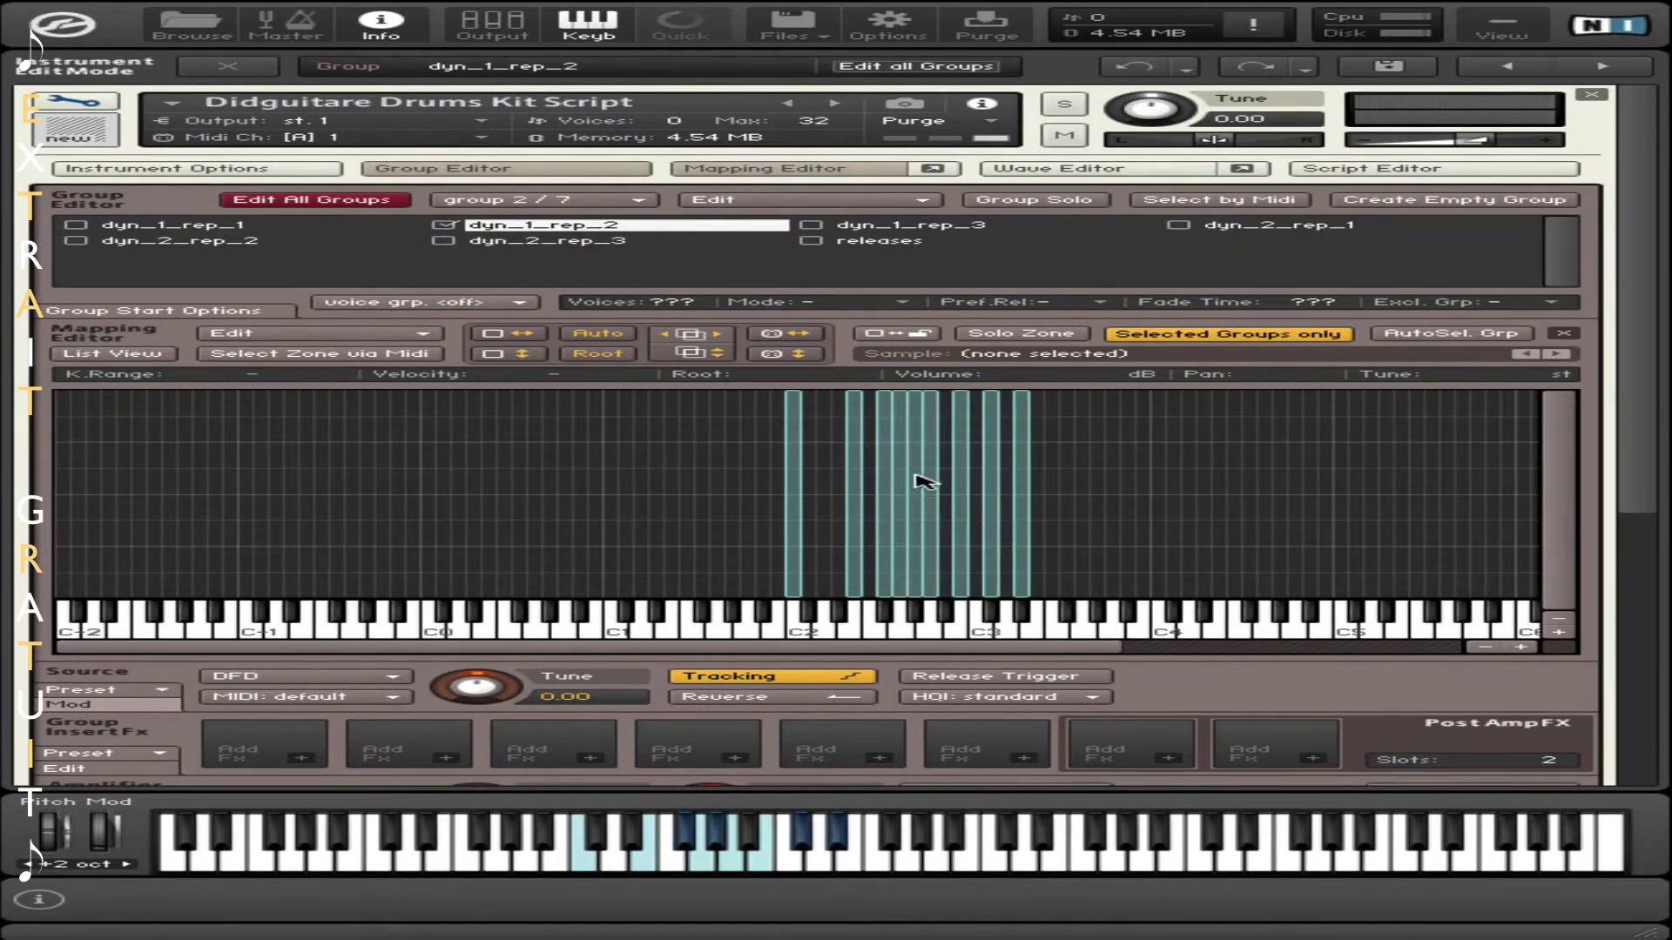
click(793, 482)
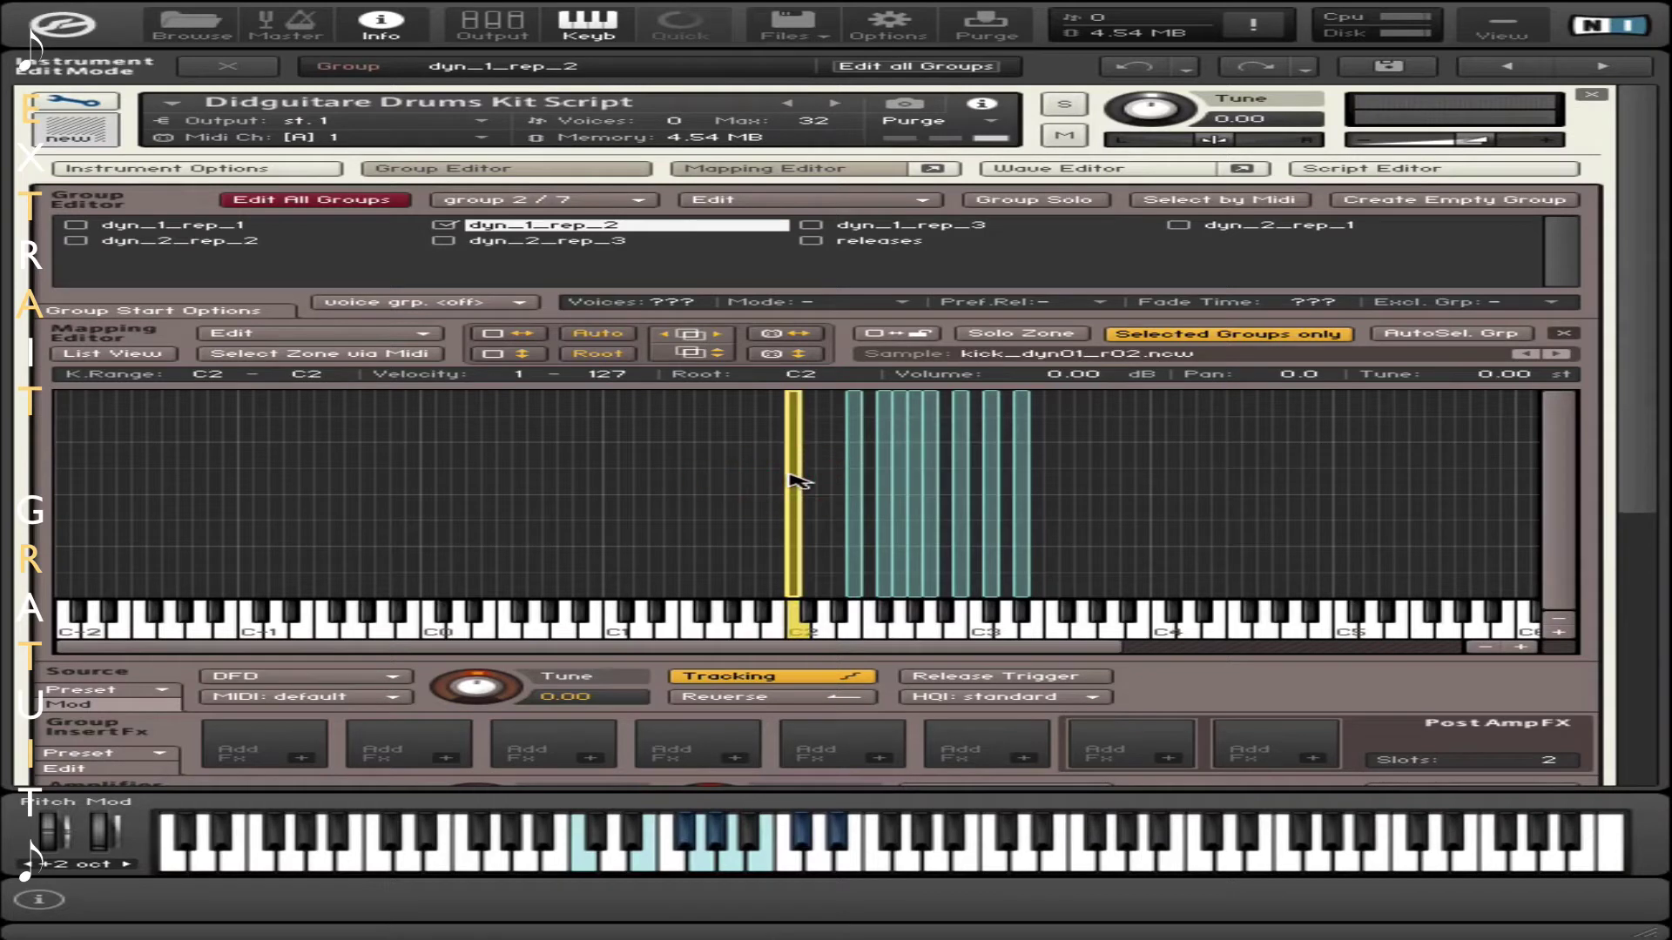
click(898, 478)
click(1179, 478)
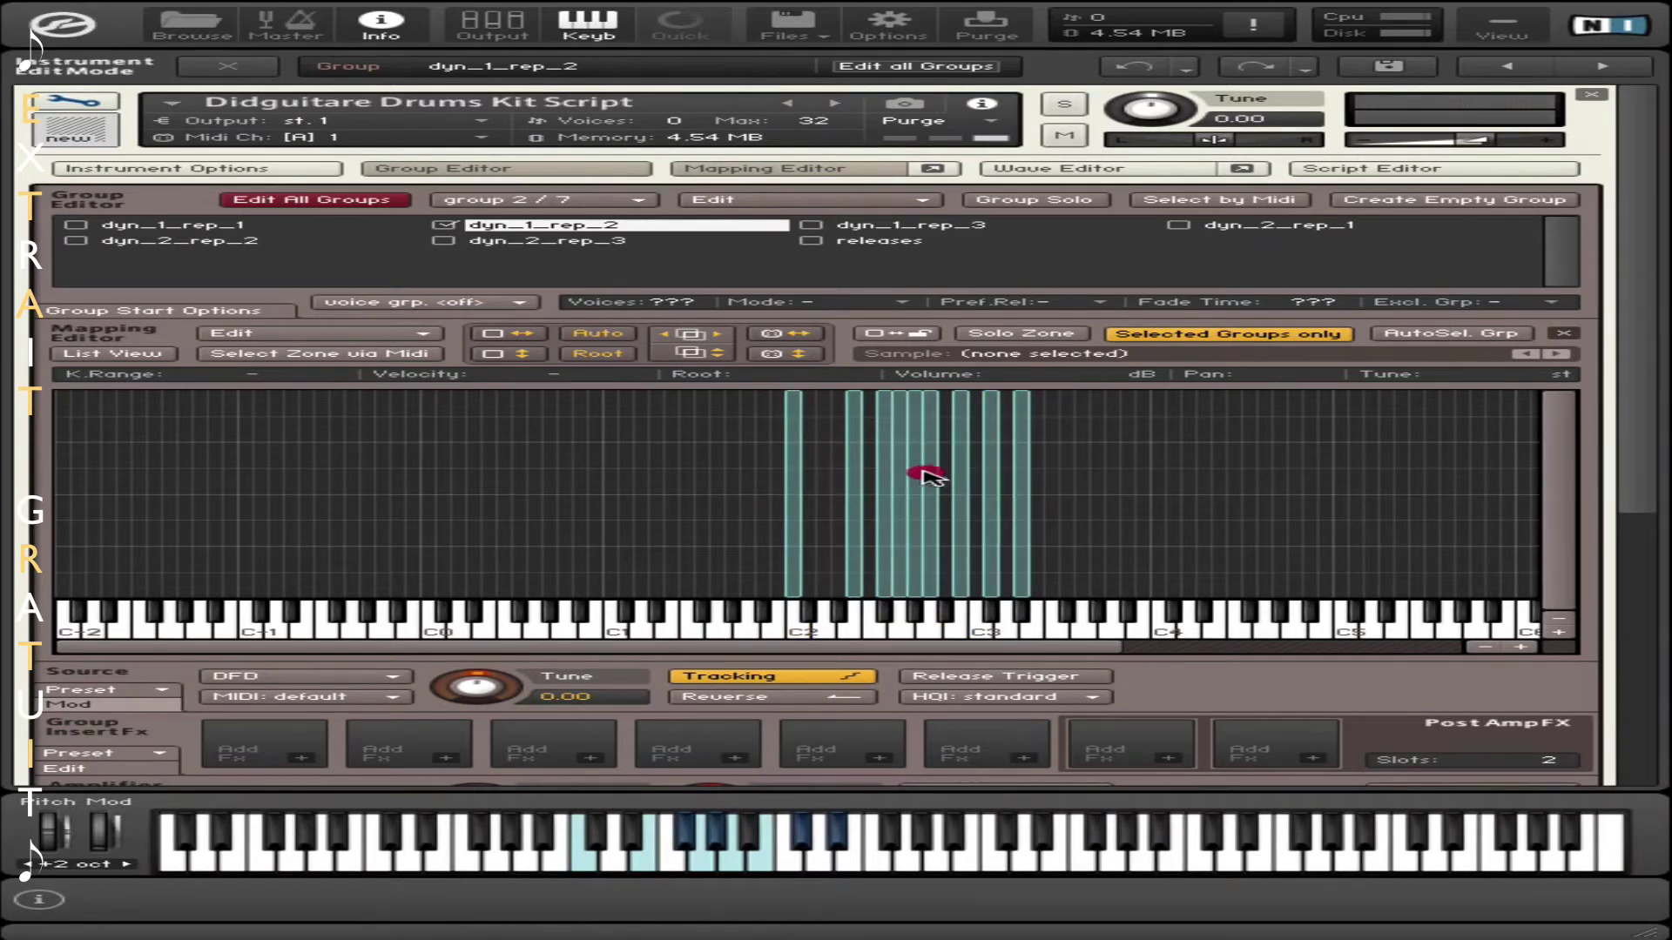
drag(928, 477, 851, 466)
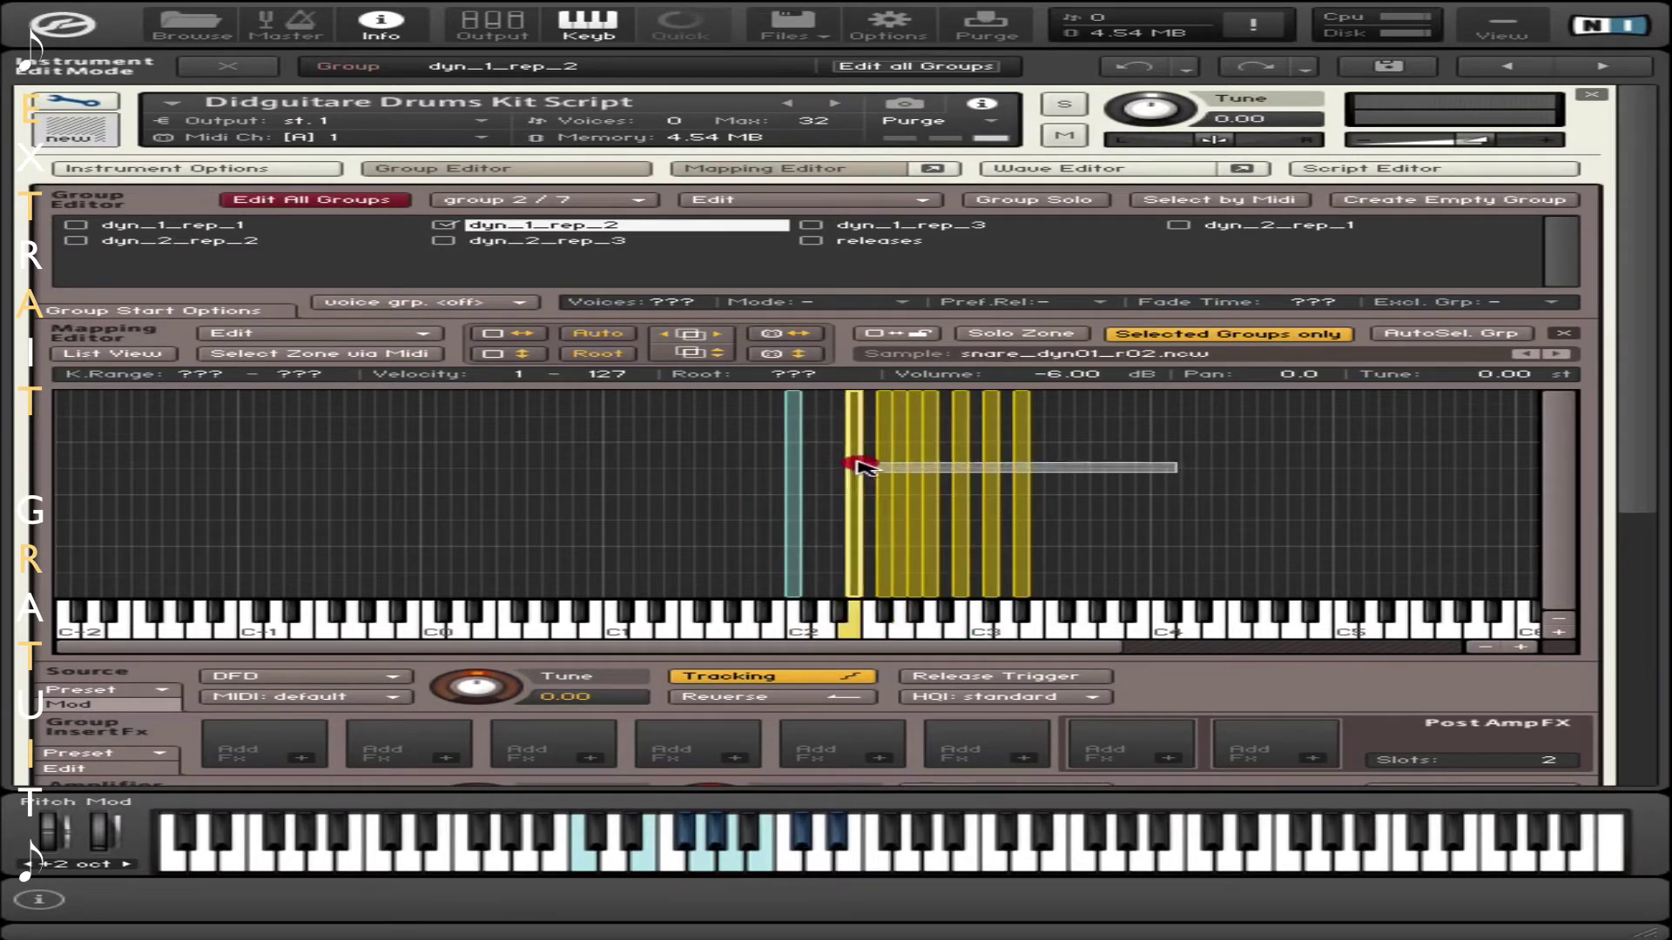
double_click(1064, 377)
text(0)
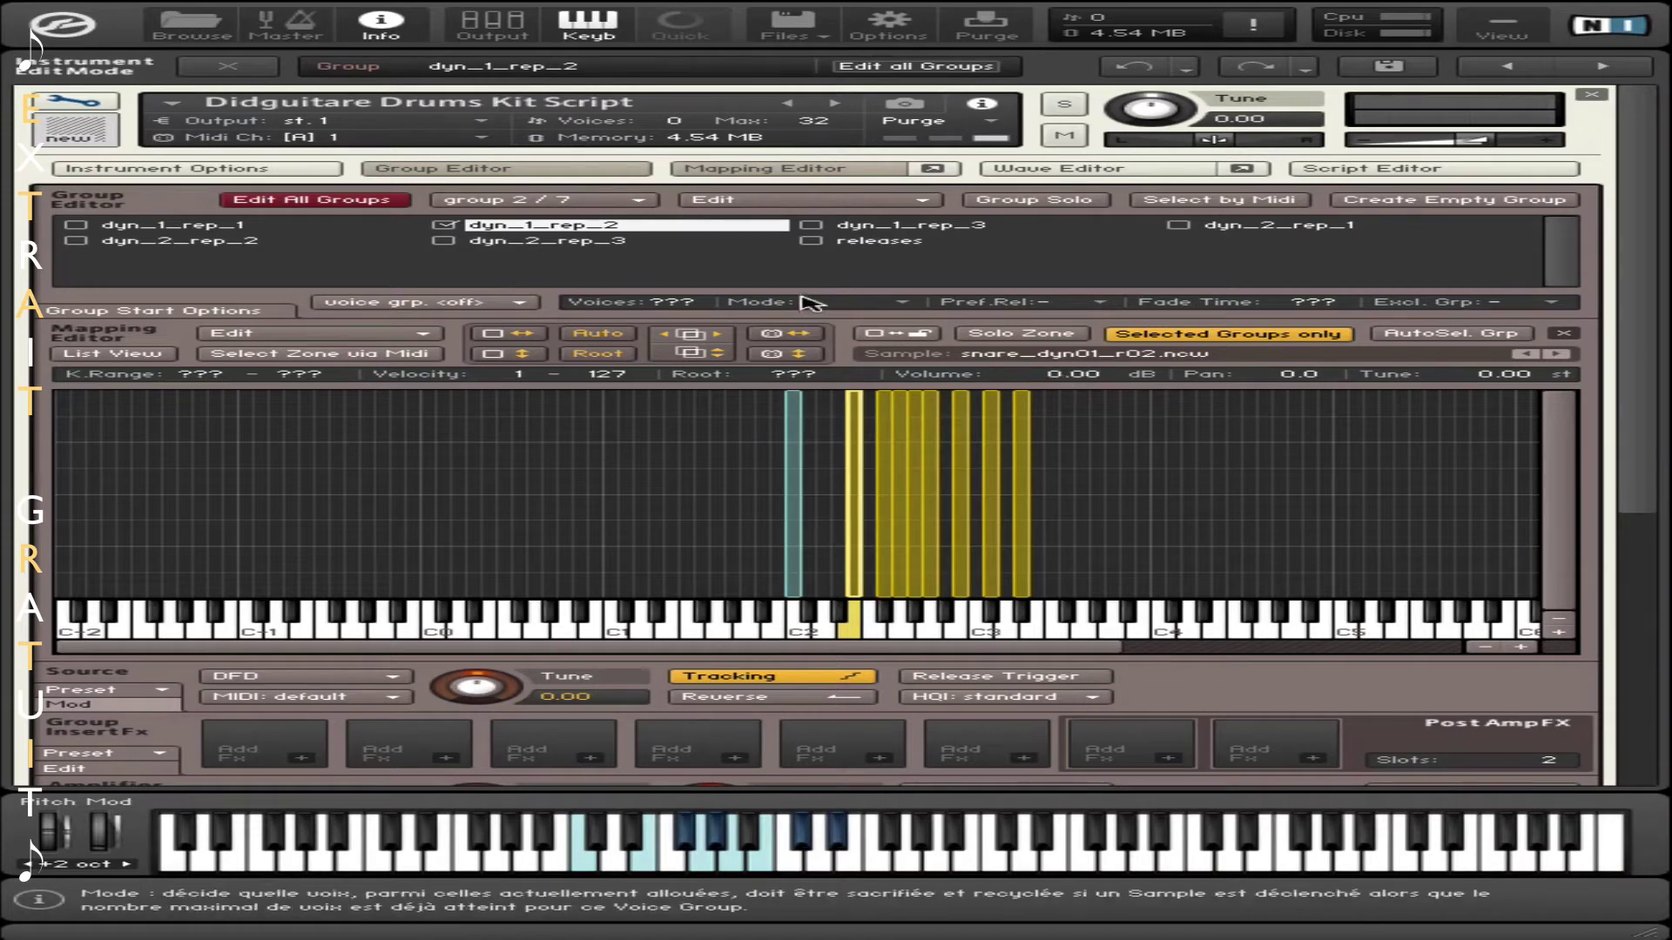